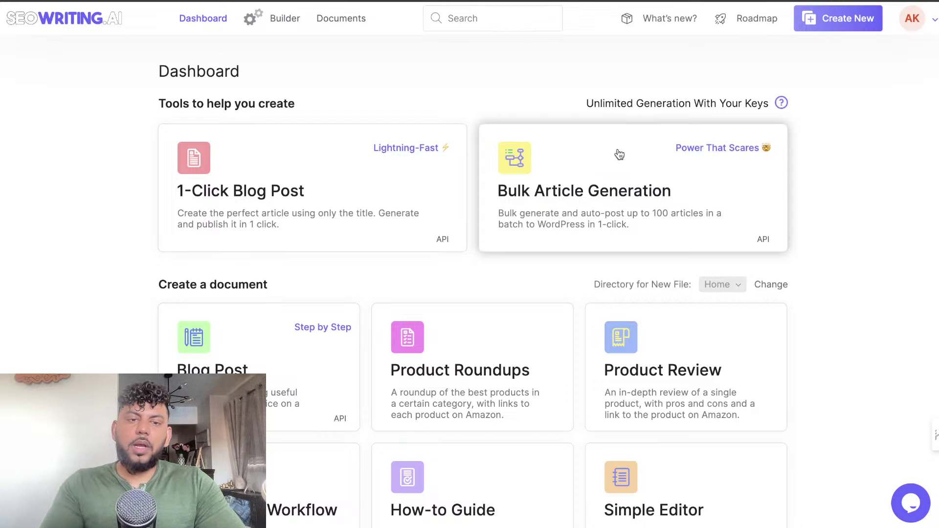
Look over the dashboard's article tools, document types, last documents and plan details.
scroll(572, 96, down, 5)
scroll(572, 101, down, 5)
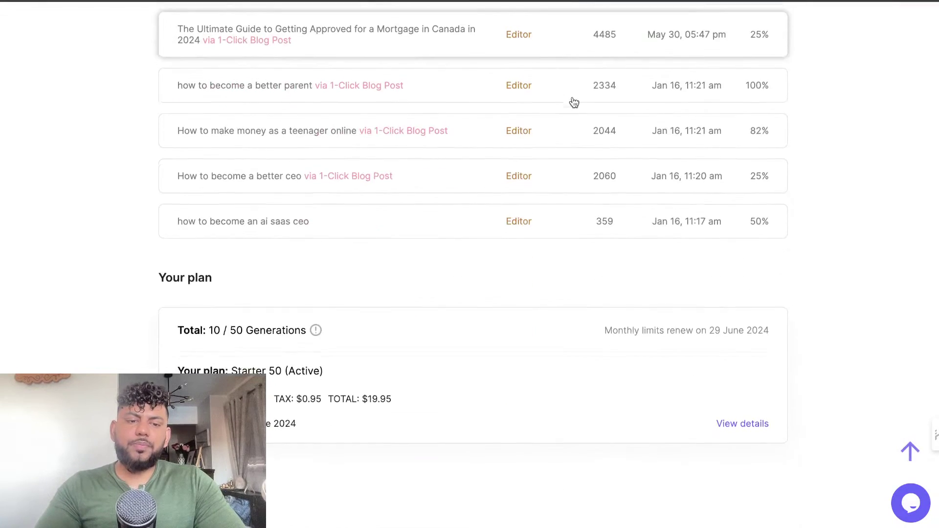
scroll(572, 101, up, 1)
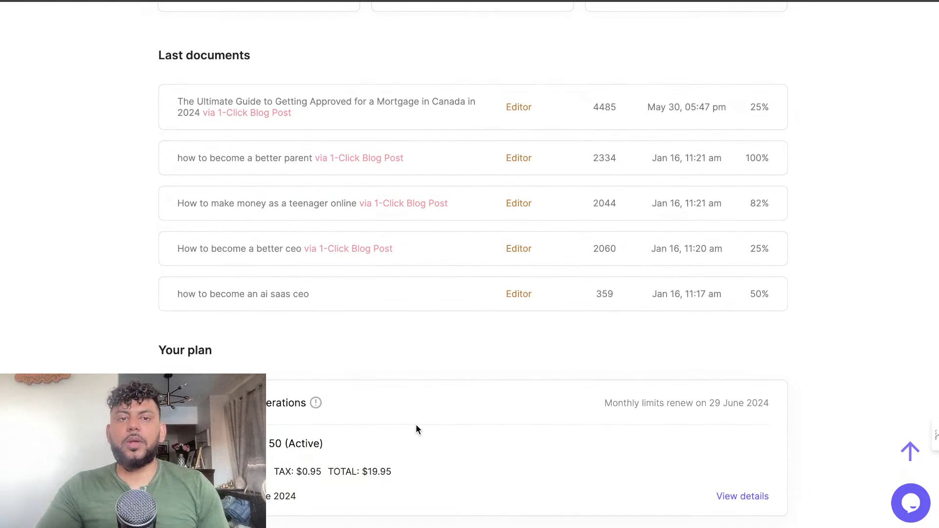
scroll(421, 299, up, 1)
scroll(420, 299, up, 9)
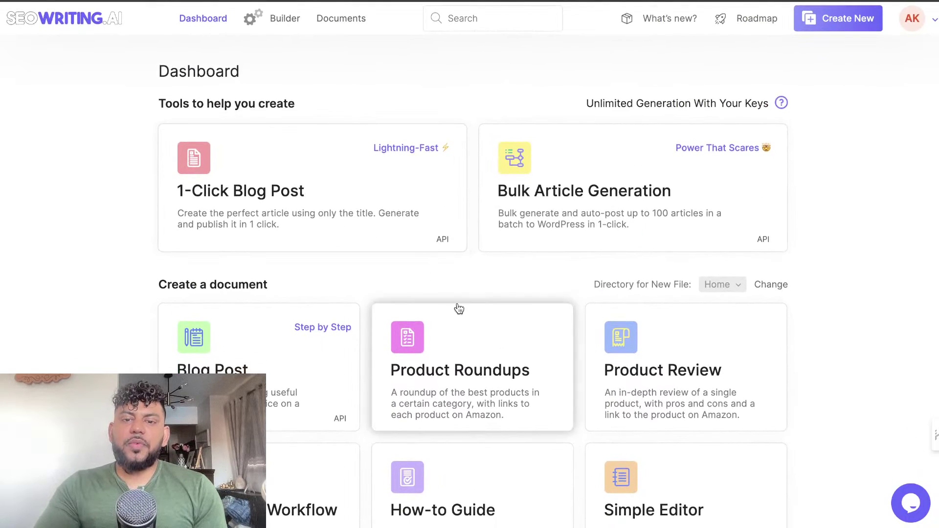
scroll(468, 283, down, 1)
scroll(468, 284, down, 1)
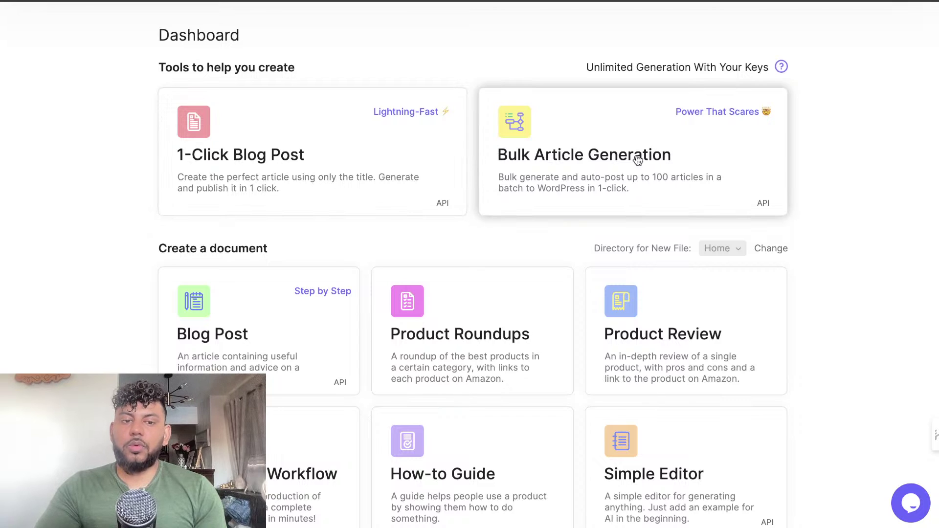
scroll(489, 282, down, 3)
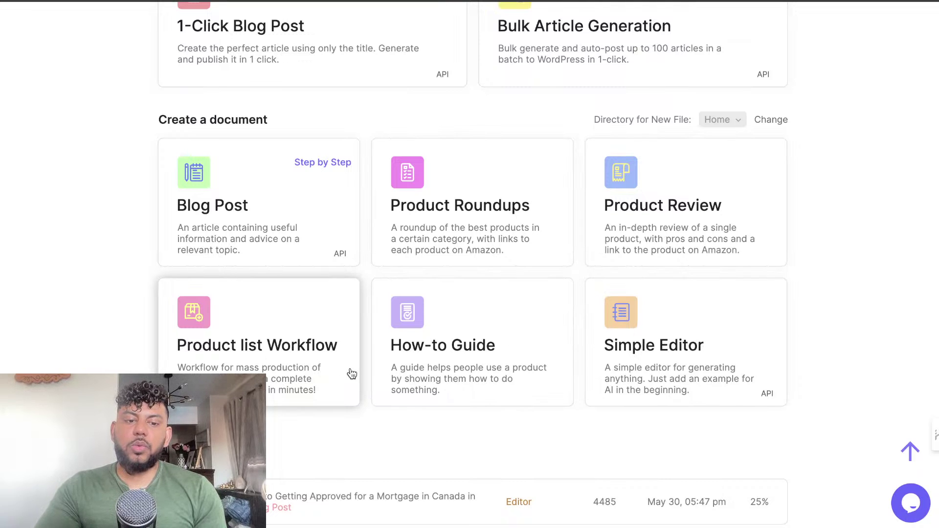
scroll(350, 373, down, 5)
scroll(350, 373, up, 8)
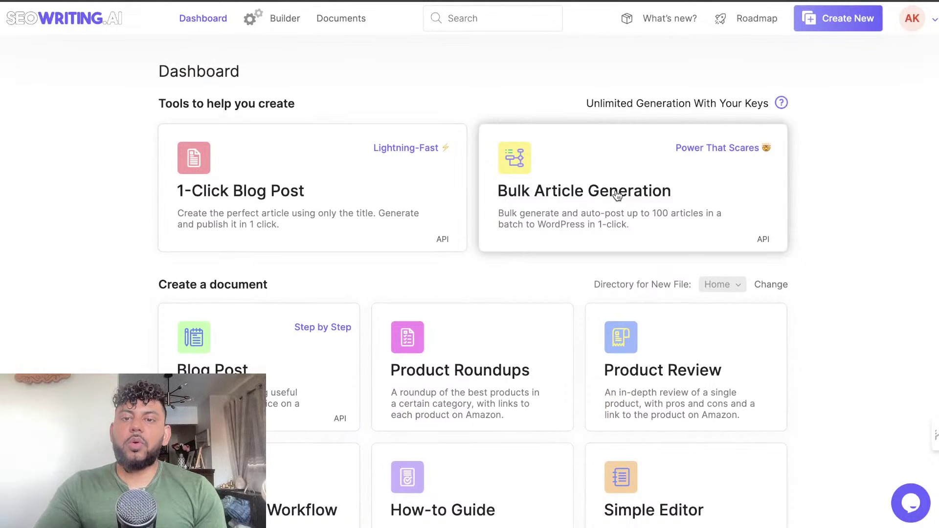
Open the 1-Click Blog Post tool and check its main keyword and title fields.
click(319, 184)
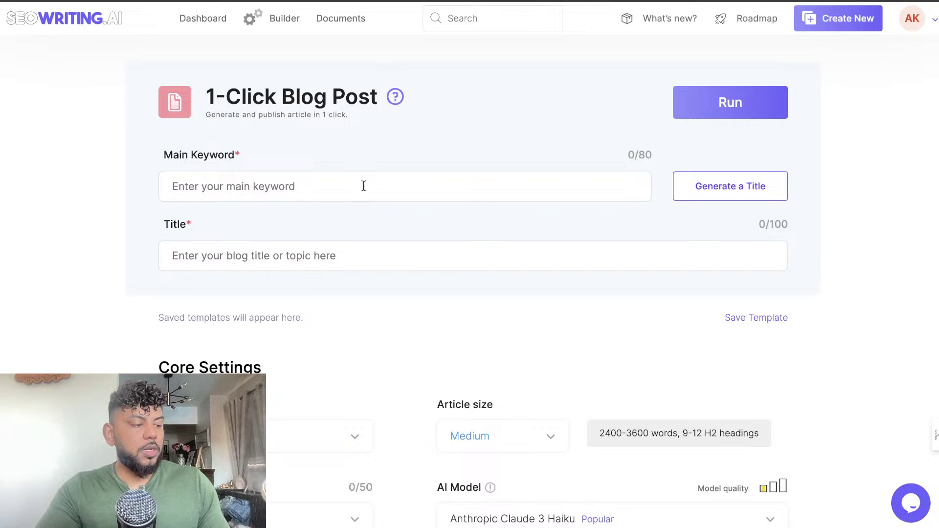
click(365, 184)
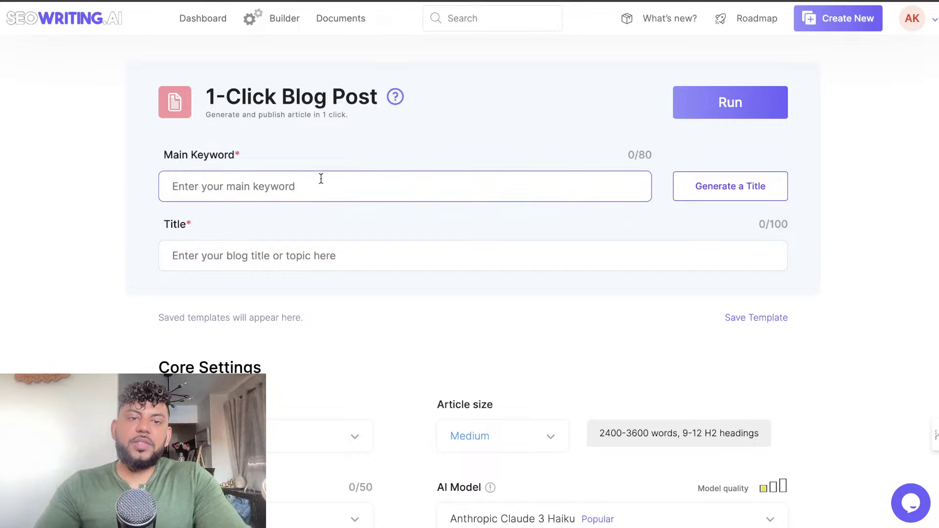
click(308, 259)
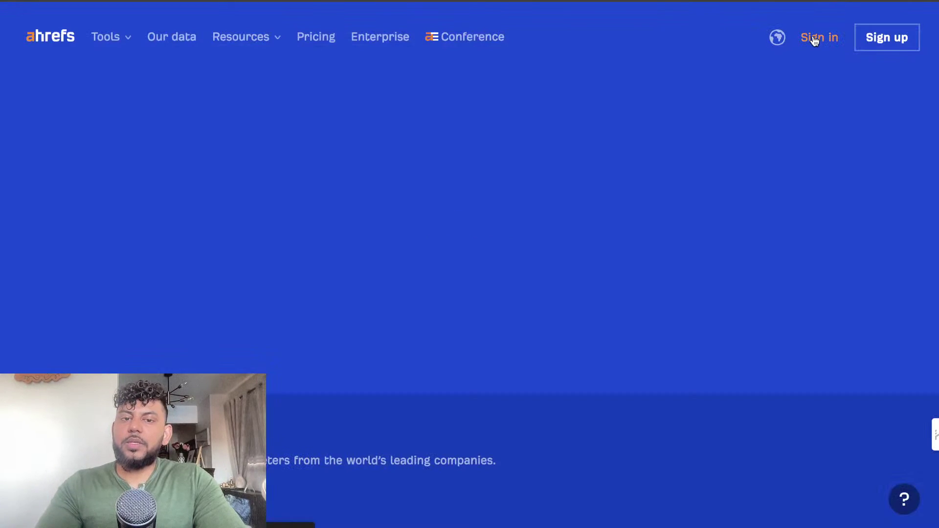
Switch to Ahrefs and sign in to view its dashboard and domain search.
click(817, 37)
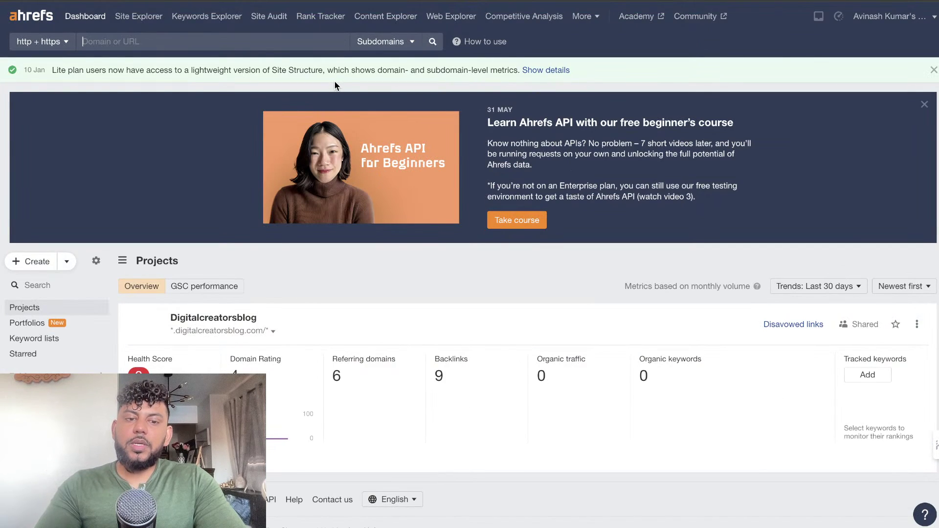
click(206, 48)
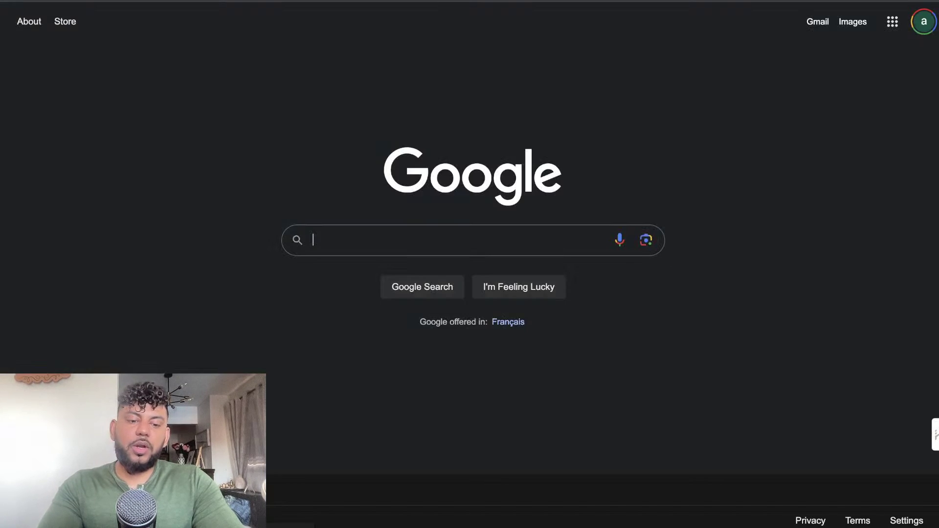
Switch to Google, search for "mortgages in canada" and review the related questions and the ranking pages.
text(cr)
key(BackSpace)
key(BackSpace)
text(morth)
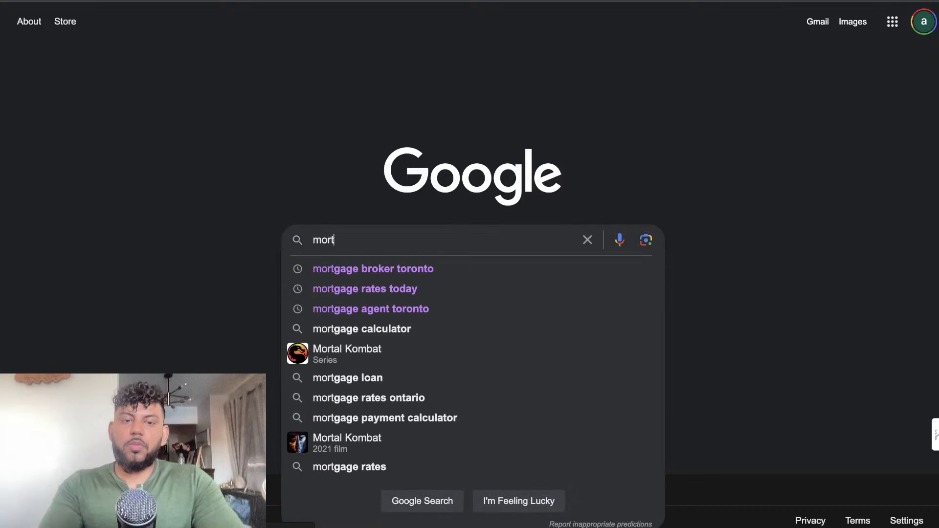
key(BackSpace)
key(BackSpace)
text(gagae)
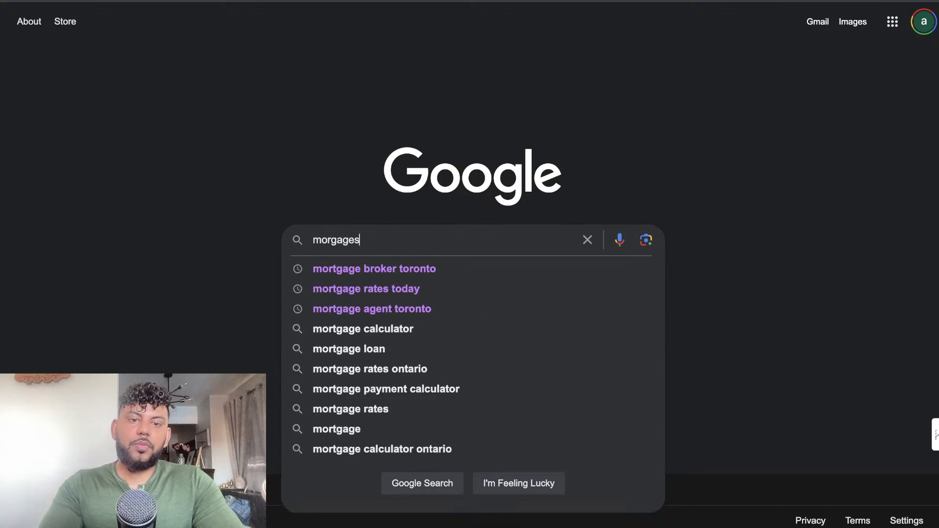
text(s)
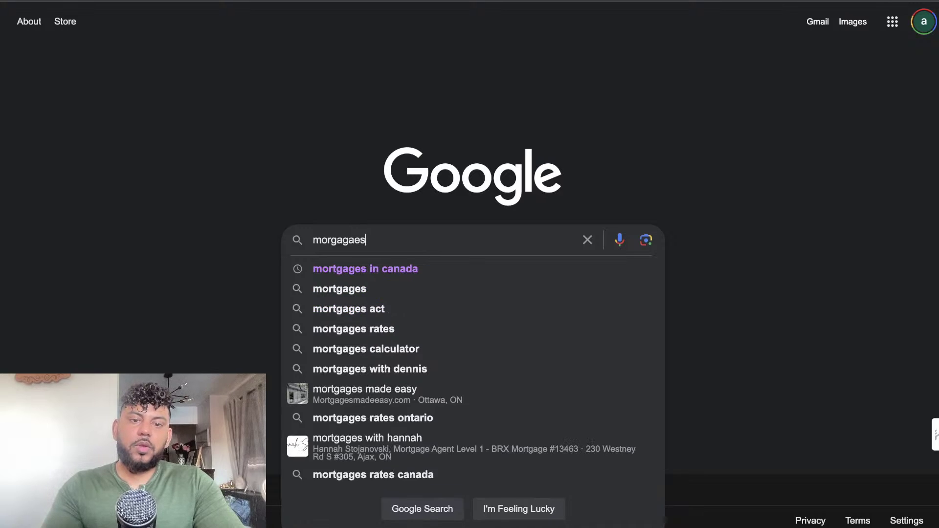
key(Down)
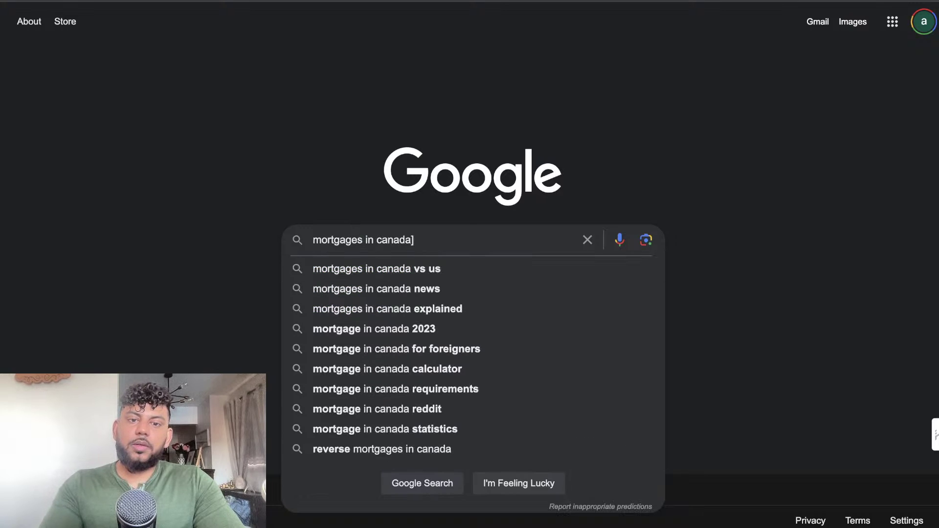
key(Return)
scroll(627, 128, down, 3)
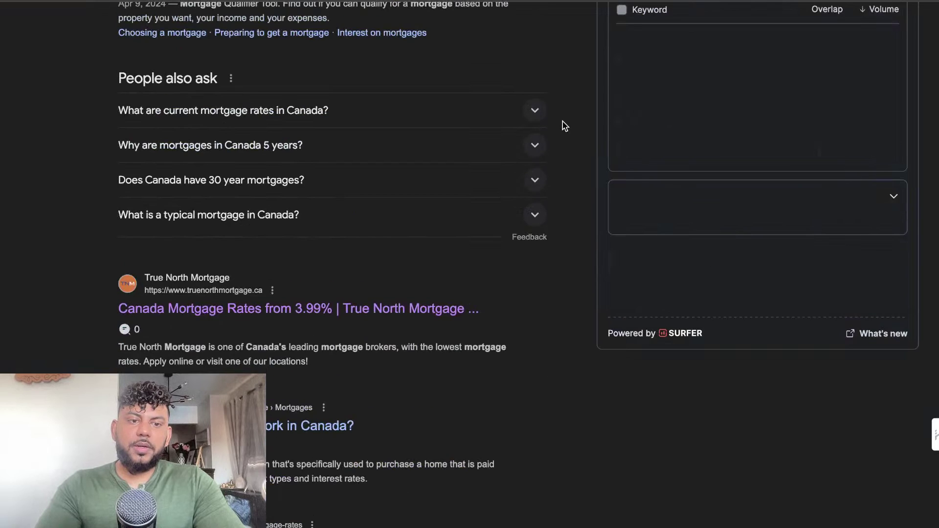
scroll(562, 124, up, 3)
scroll(161, 246, down, 5)
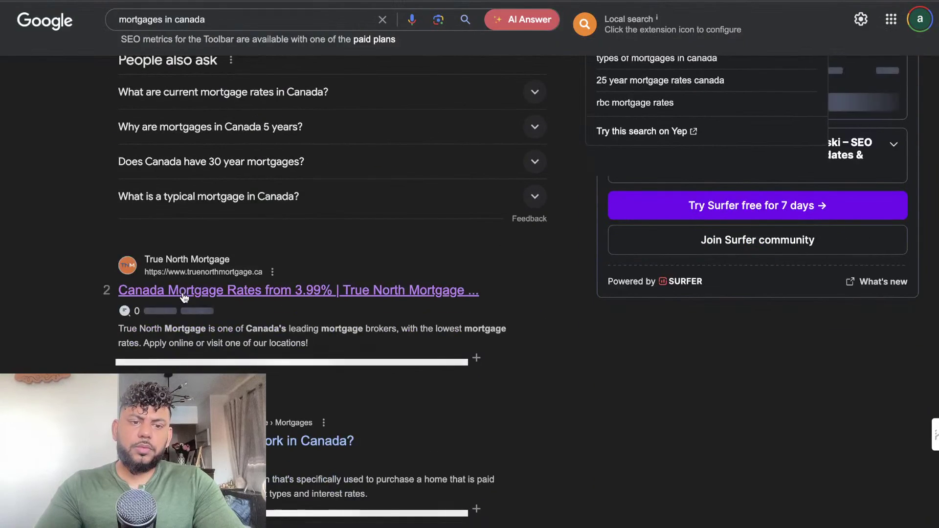
scroll(205, 319, down, 2)
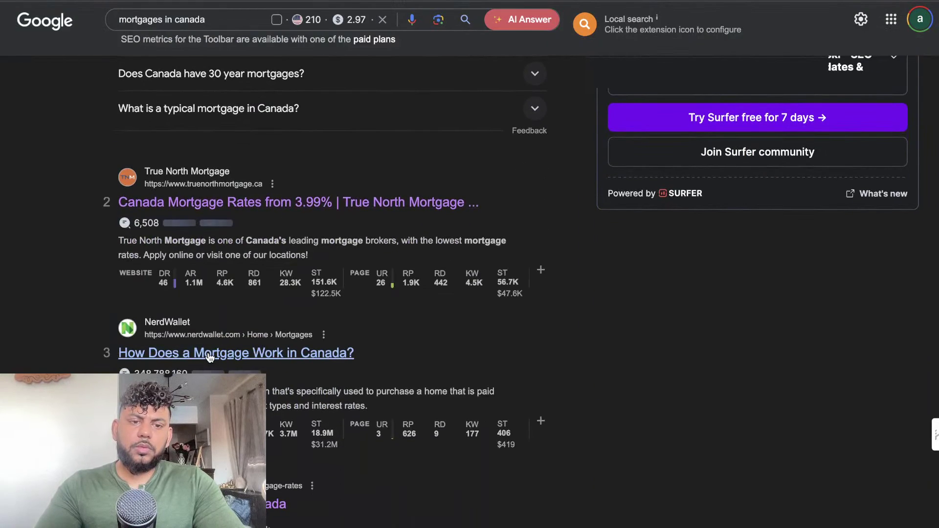
mouse_move(303, 271)
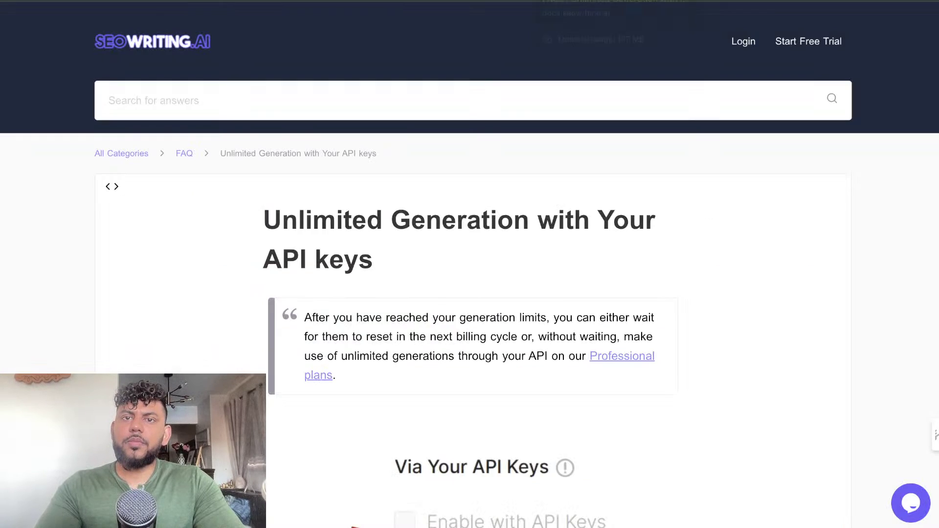
In the SEOWriting.AI blog post form, enter "How to get approved for a mortgaged as a self employed buisness owner in canada" as main keyword.
click(346, 181)
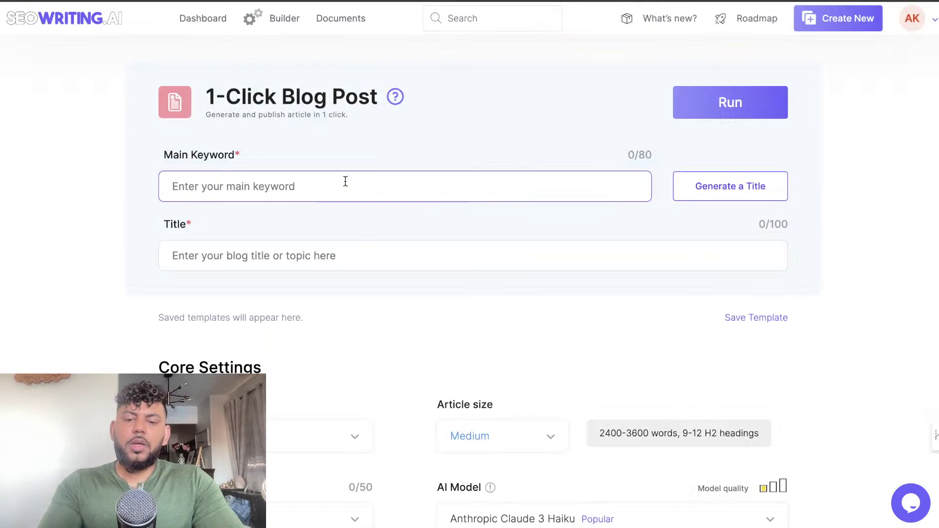
text(How to get approve)
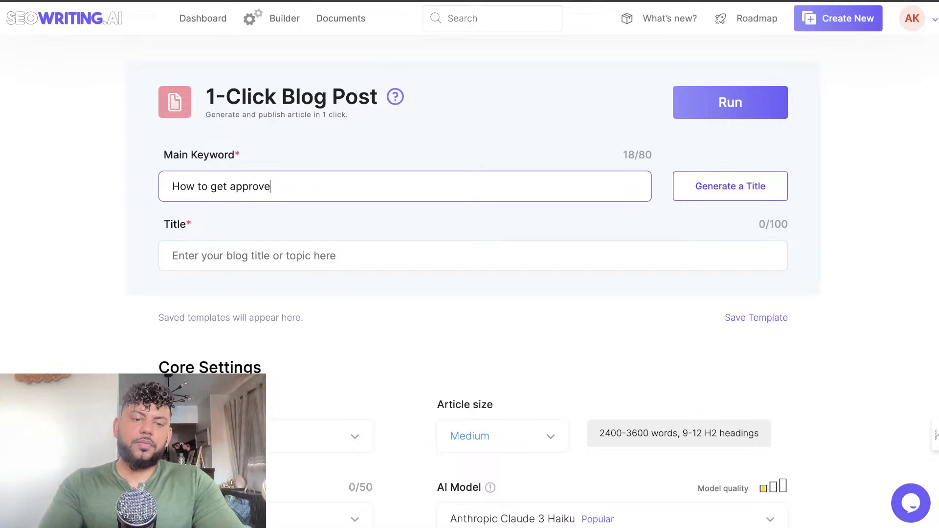
text(d for a morthag)
key(BackSpace)
key(BackSpace)
key(BackSpace)
text(tgages a as a self employed buisne)
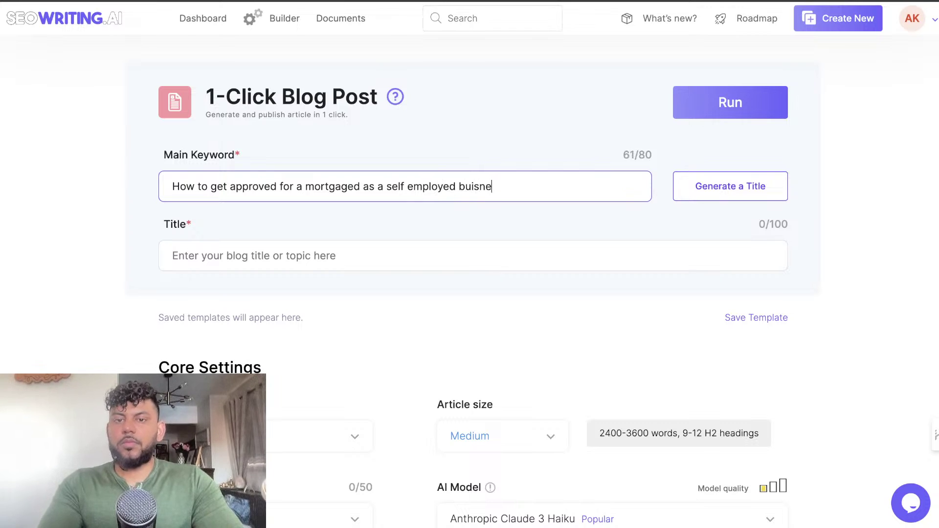
text(ss owner in canada)
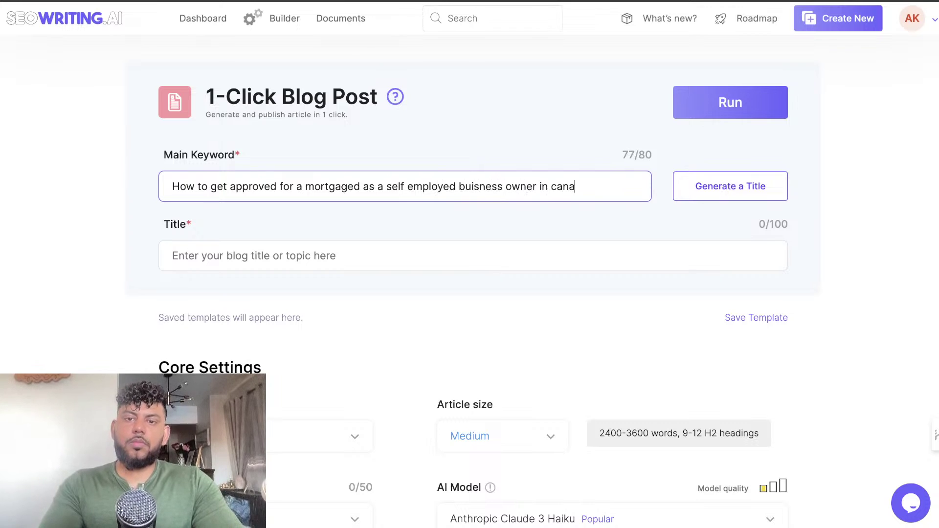
Capitalize the last word of the main keyword so that it reads "Canada".
double_click(573, 187)
right_click(573, 187)
click(530, 259)
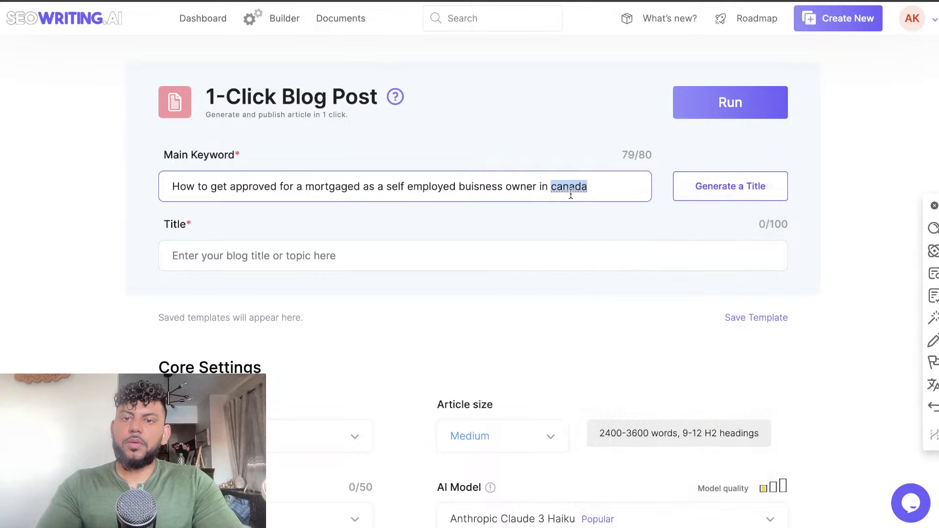
click(570, 193)
right_click(574, 187)
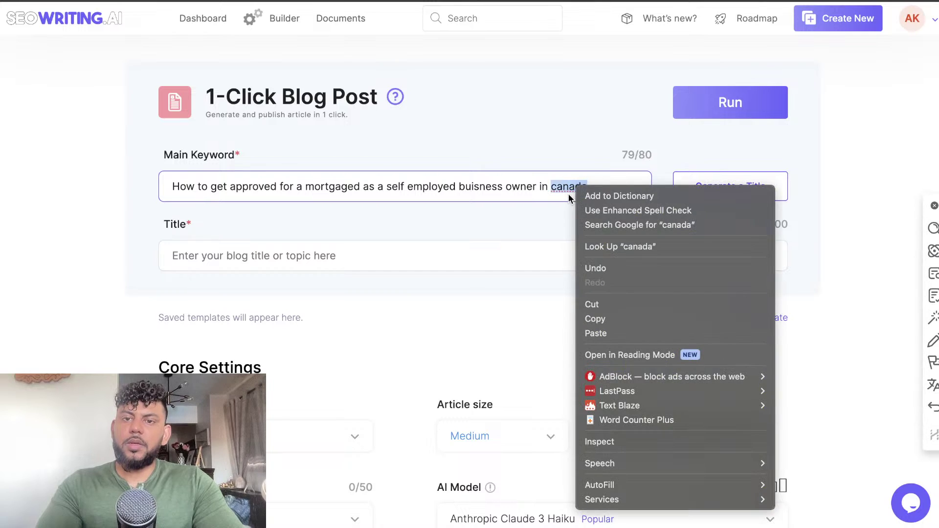
click(560, 191)
click(558, 189)
key(BackSpace)
text(C)
click(575, 189)
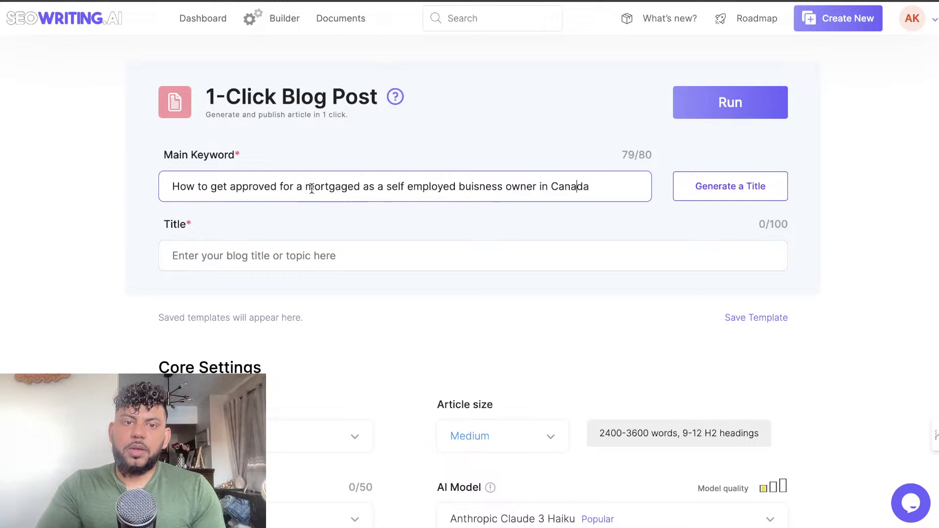
Cut the opening phrase "How to get approved for a mortgaged as a" from the keyword, leaving "Self employed buisness owner in Canada".
drag(382, 186, 166, 186)
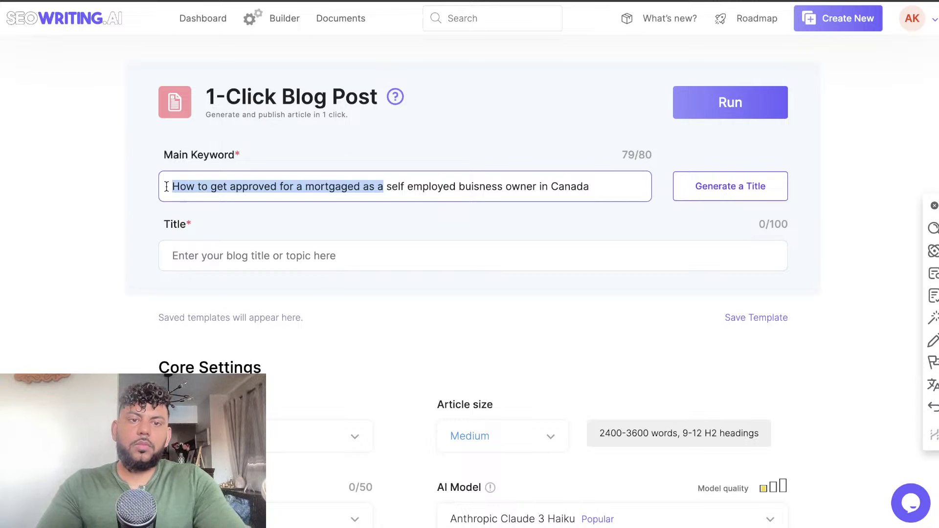
key(BackSpace)
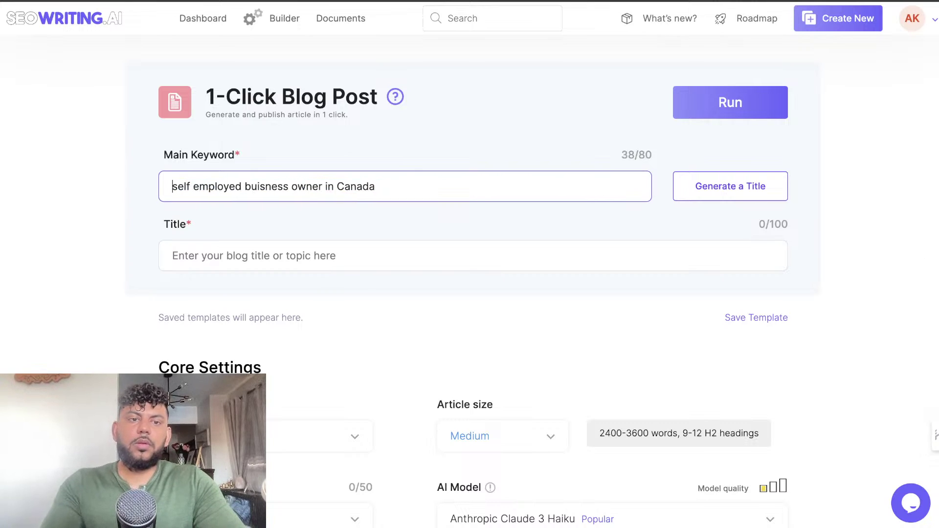
key(Delete)
text(S)
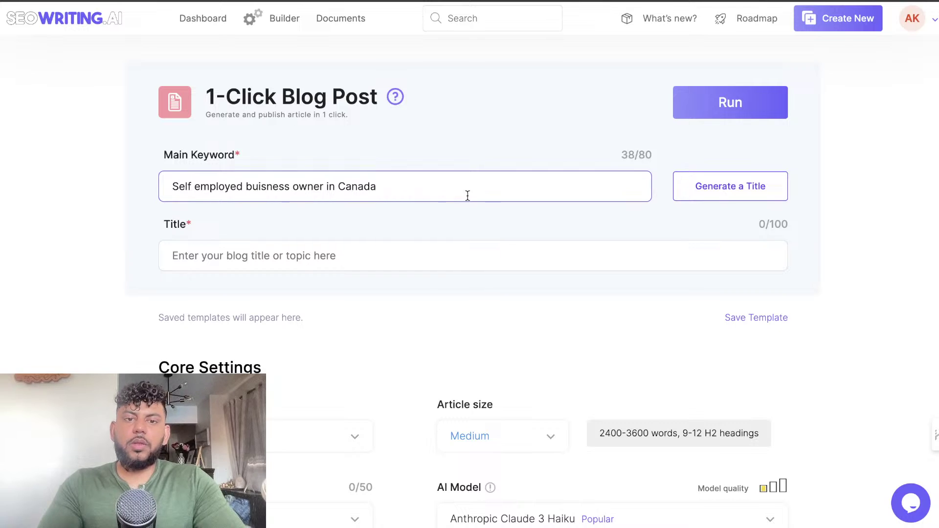
Set the blog title to "How to get approved for a mortgaged as a self employed business owner in canada", reusing the cut phrase.
click(368, 254)
key(ctrl+v)
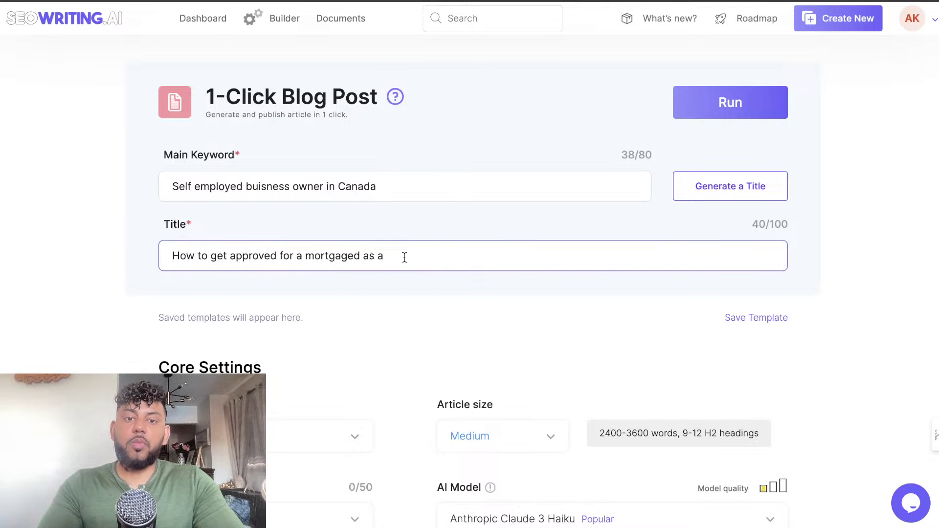
text(self employ)
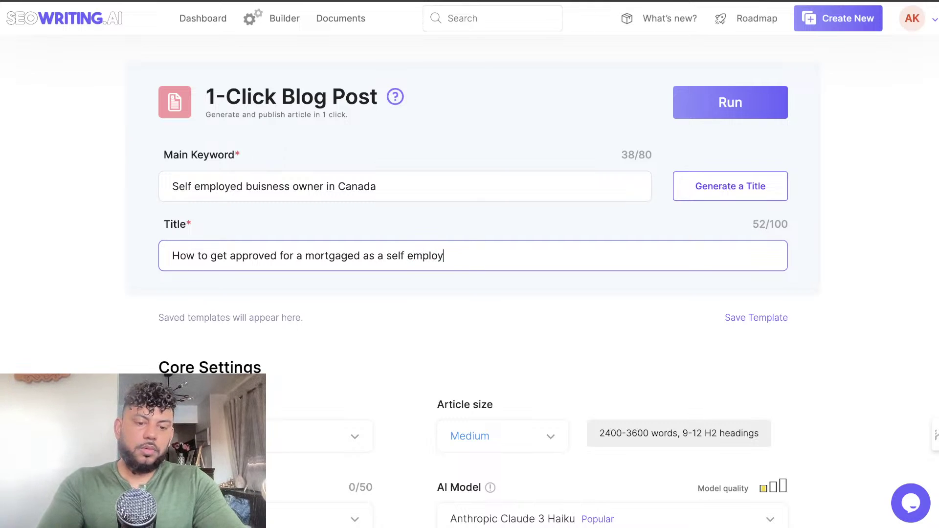
text(ed business owner in canada)
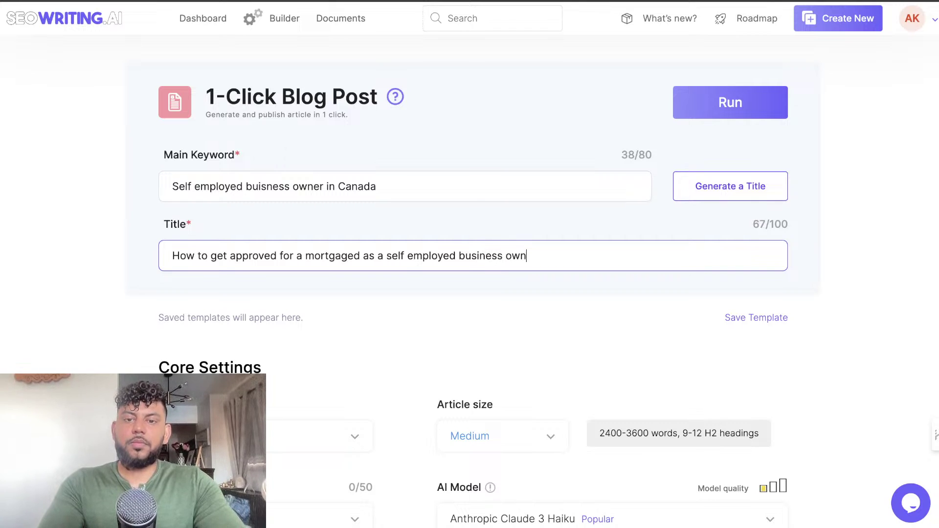
Set the article size in the core settings to Large.
scroll(412, 286, down, 4)
scroll(488, 227, down, 1)
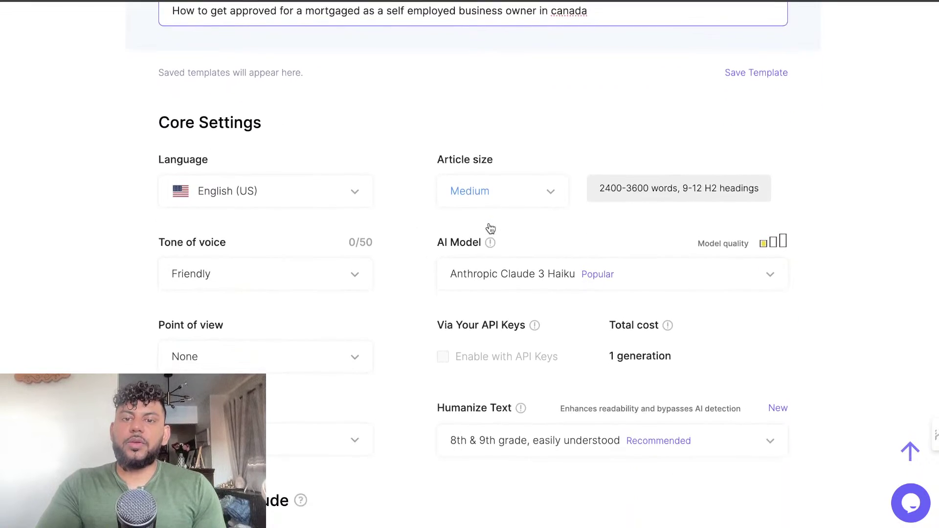
click(504, 147)
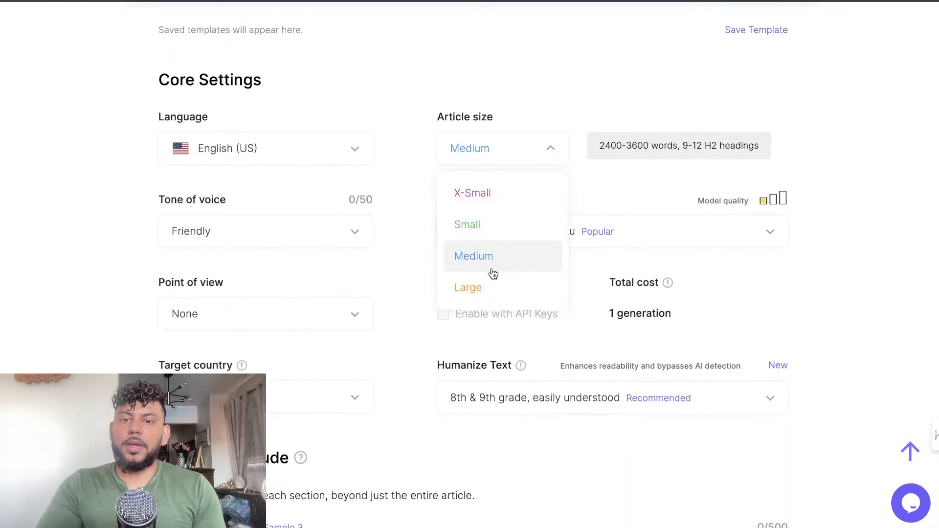
click(487, 287)
click(512, 159)
click(615, 170)
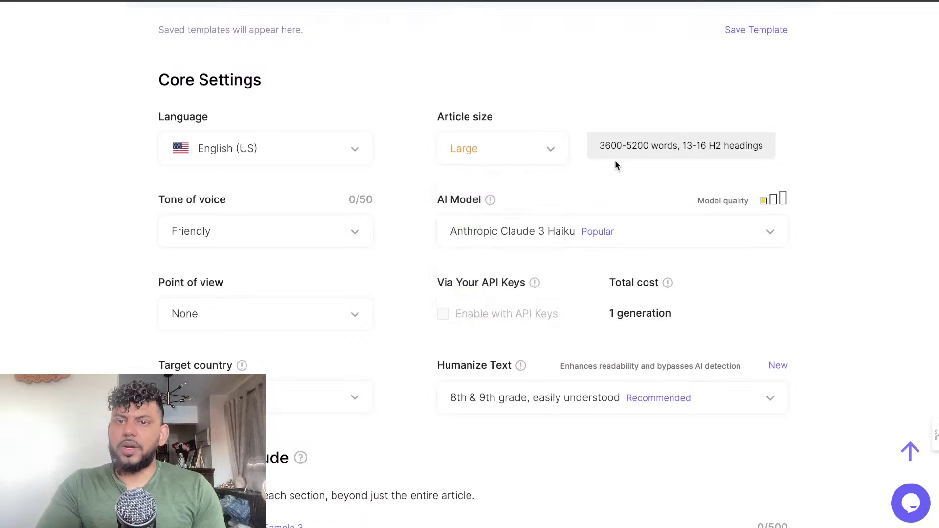
Try the Medium and Small article sizes, and return the article size to Large.
click(560, 157)
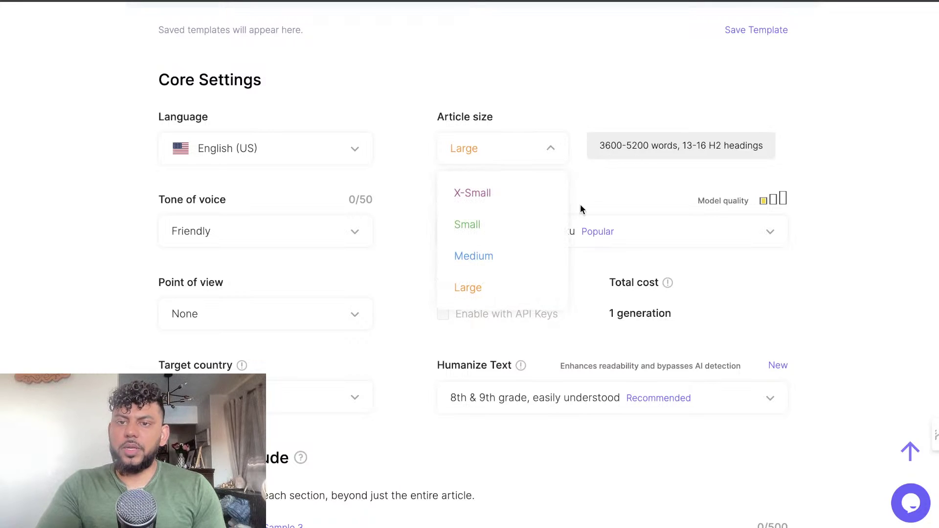
click(514, 256)
click(516, 157)
click(503, 230)
click(539, 161)
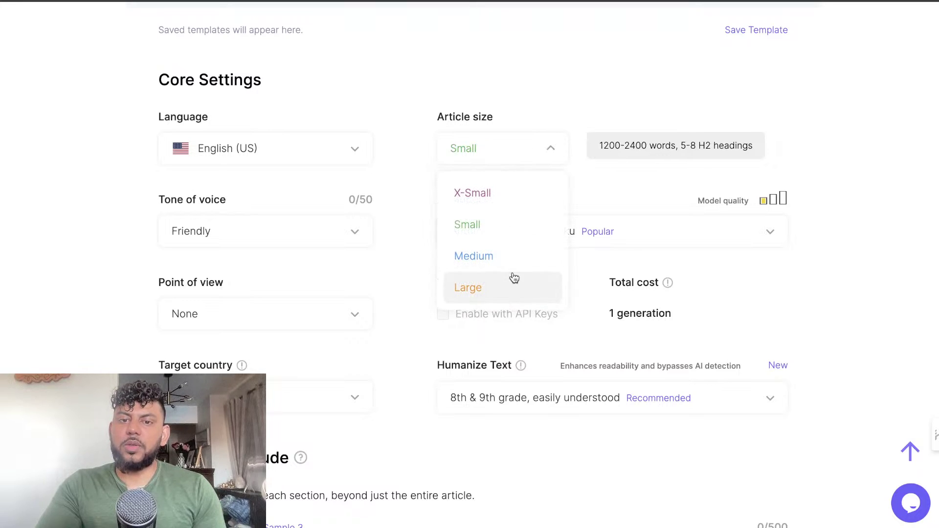
click(516, 282)
Set the AI model in the core settings to GPT-4o Last Model.
click(581, 210)
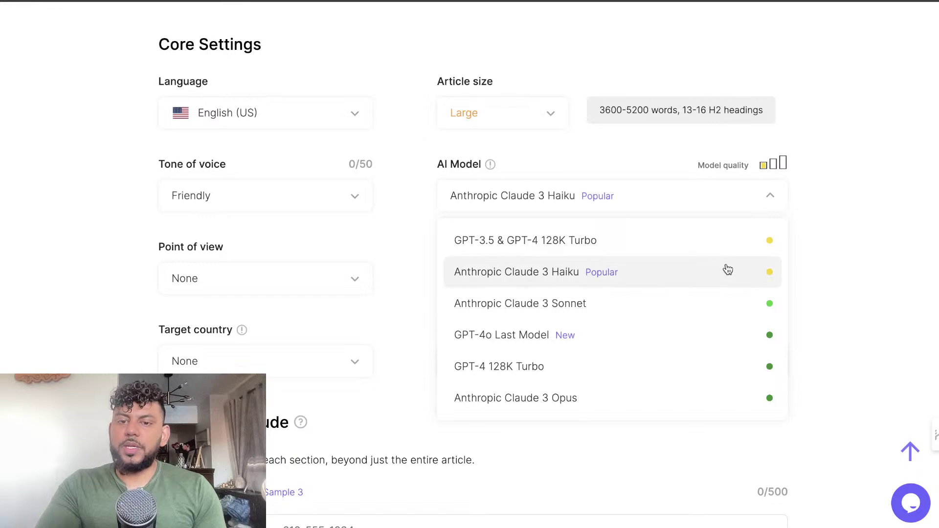
scroll(729, 384, down, 1)
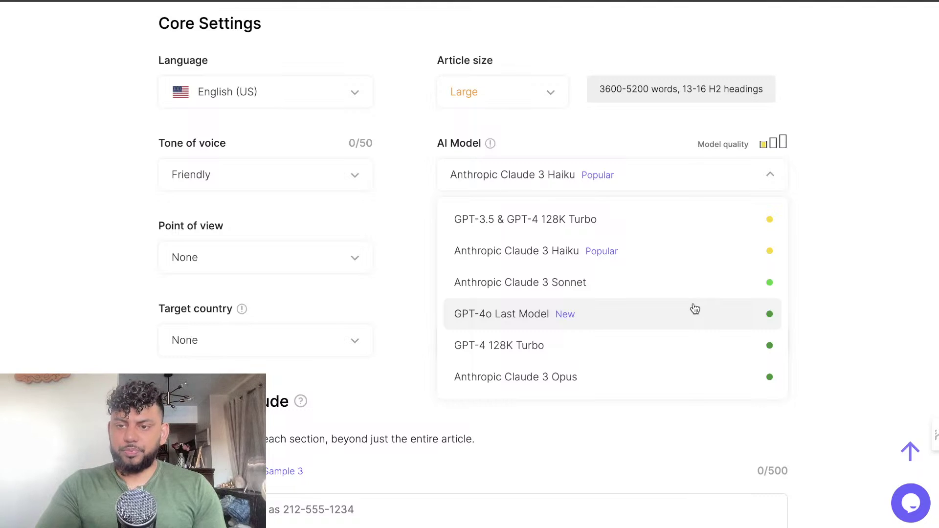
click(698, 317)
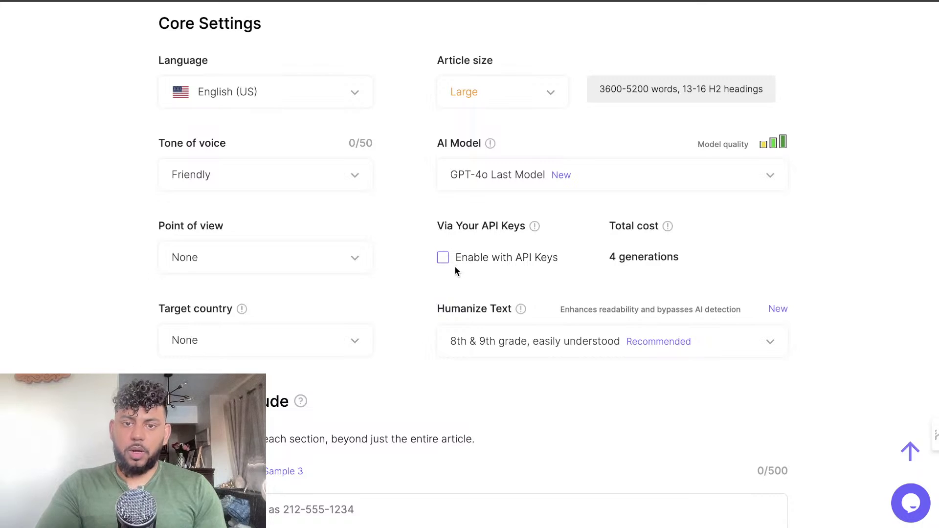
Check the option for enabling API keys and the total generation cost of the selected model.
click(442, 259)
click(854, 212)
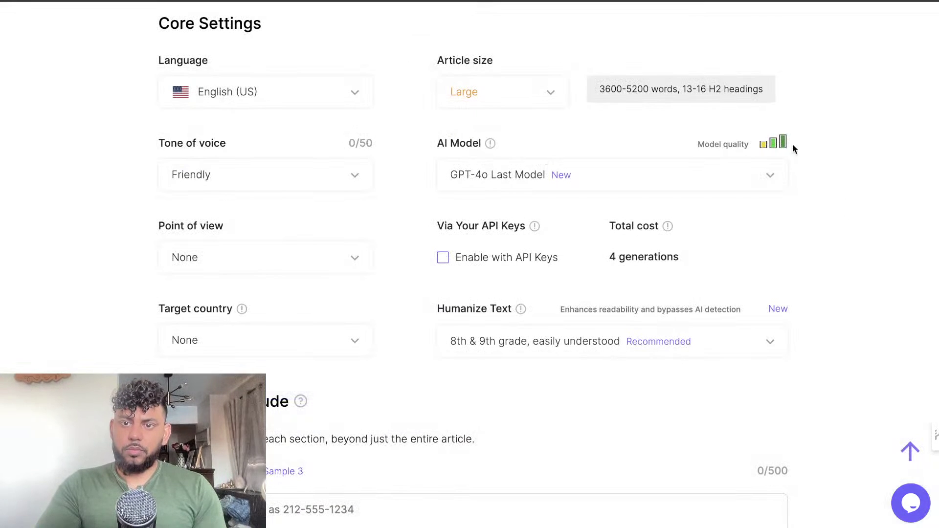
drag(613, 259, 751, 256)
click(750, 257)
Review the available Humanize Text reading levels without choosing a different one.
scroll(750, 257, down, 5)
scroll(602, 208, up, 2)
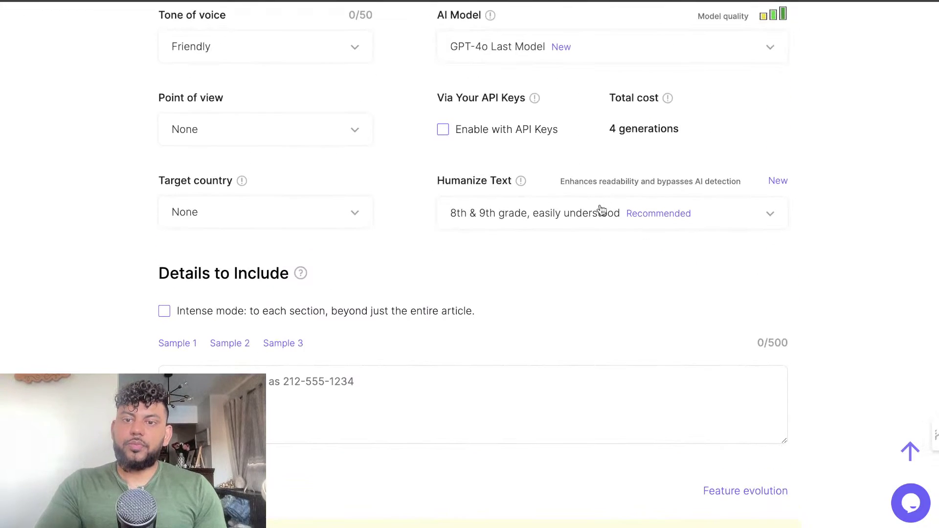
scroll(717, 218, up, 1)
click(734, 240)
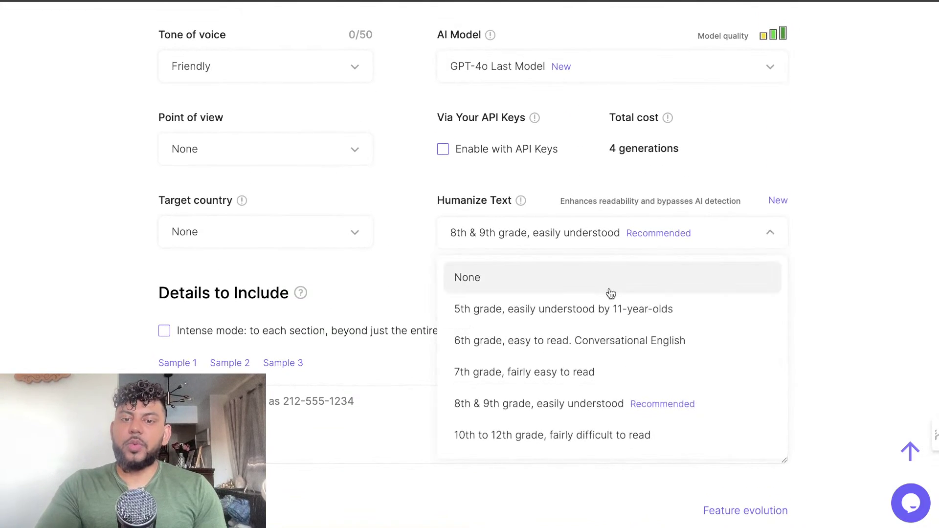
click(839, 249)
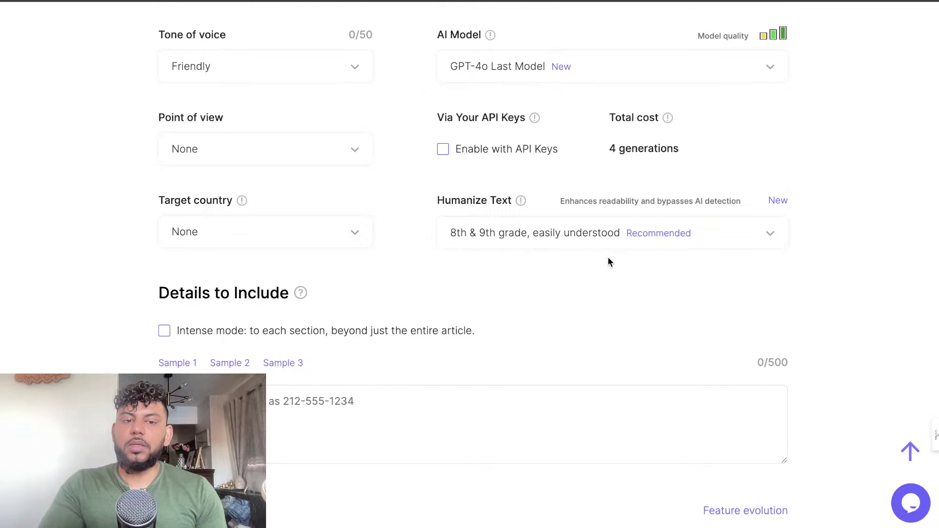
Set the target country in the core settings to Canada.
scroll(607, 257, up, 6)
scroll(607, 256, down, 3)
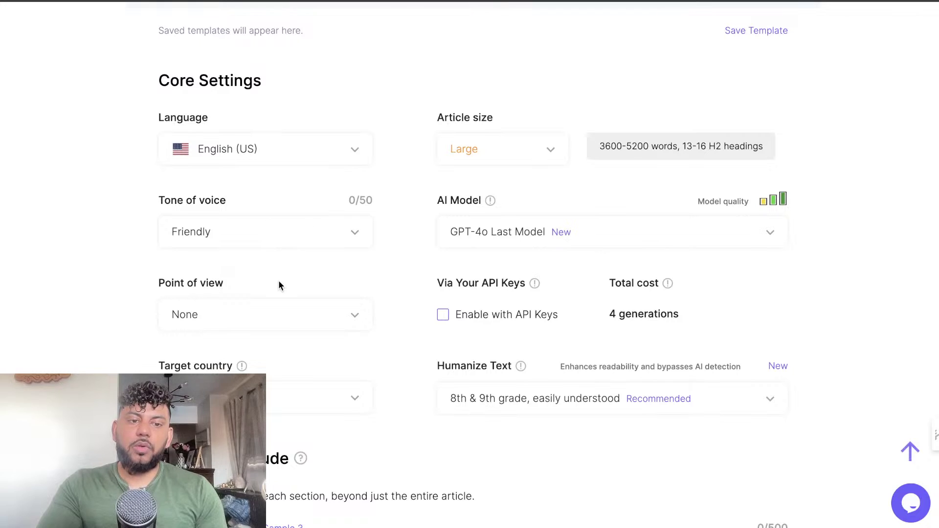
scroll(264, 248, down, 3)
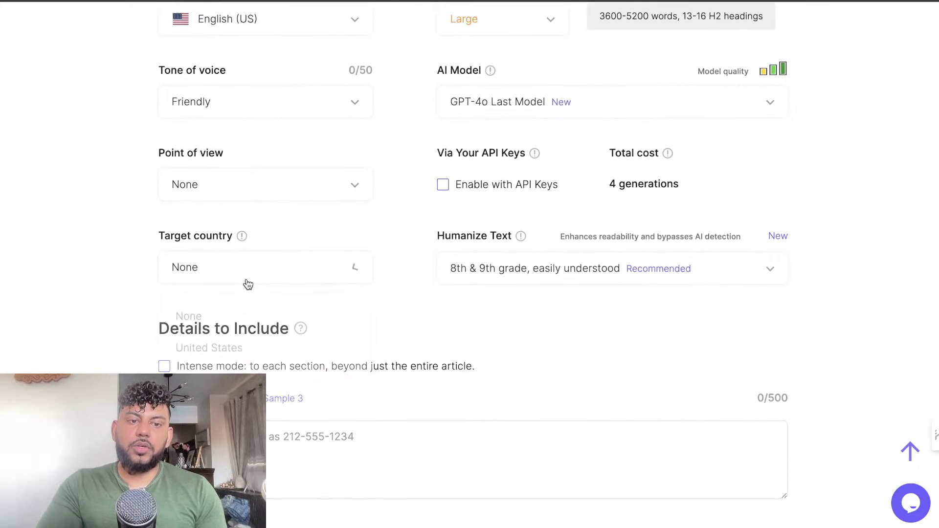
click(245, 283)
click(220, 407)
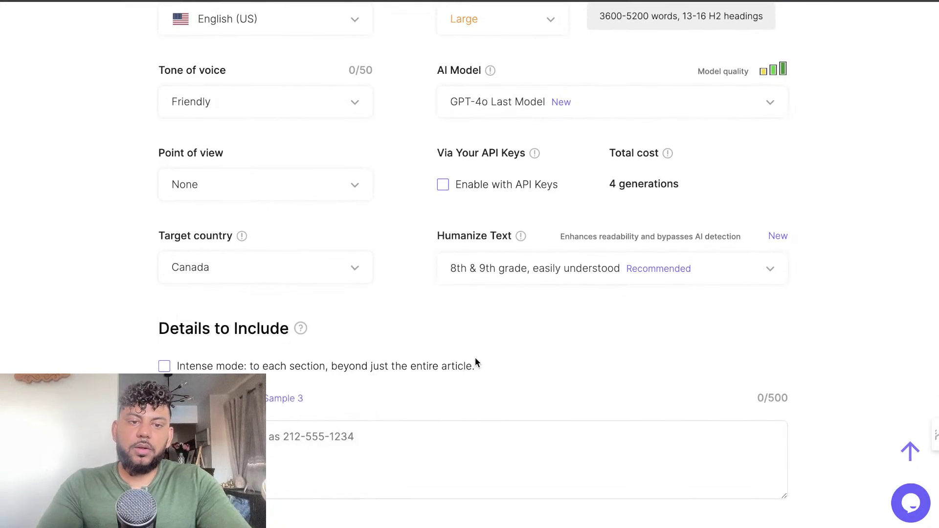
Set the image style for the article's AI images in the Media Hub to Photo.
scroll(474, 358, down, 2)
scroll(287, 317, down, 2)
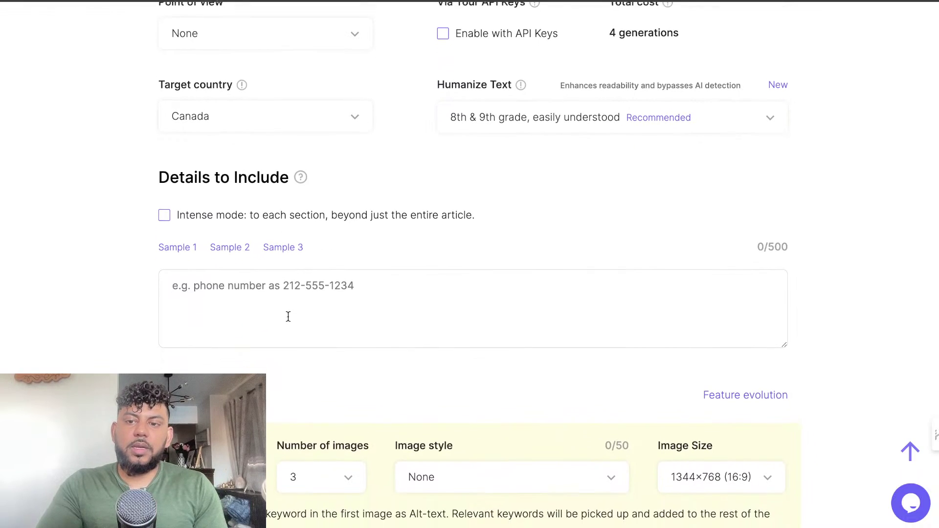
scroll(343, 278, down, 3)
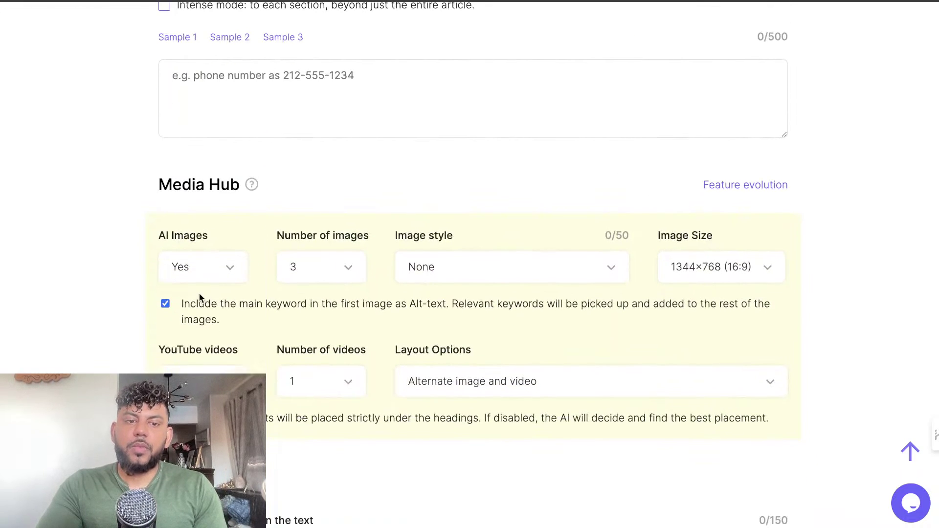
click(219, 277)
click(333, 235)
click(463, 263)
click(460, 338)
Generate NLP keywords to include in the article text in the SEO section.
scroll(289, 277, down, 2)
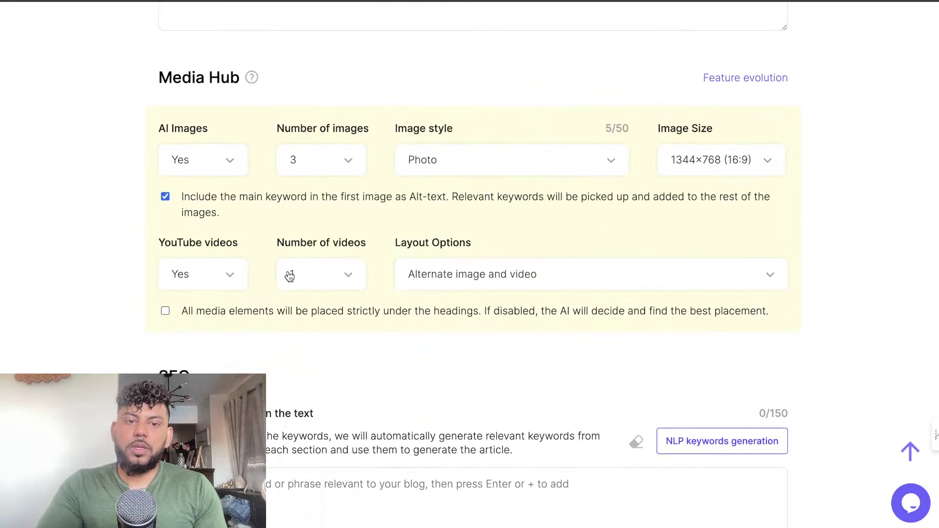
scroll(336, 295, down, 4)
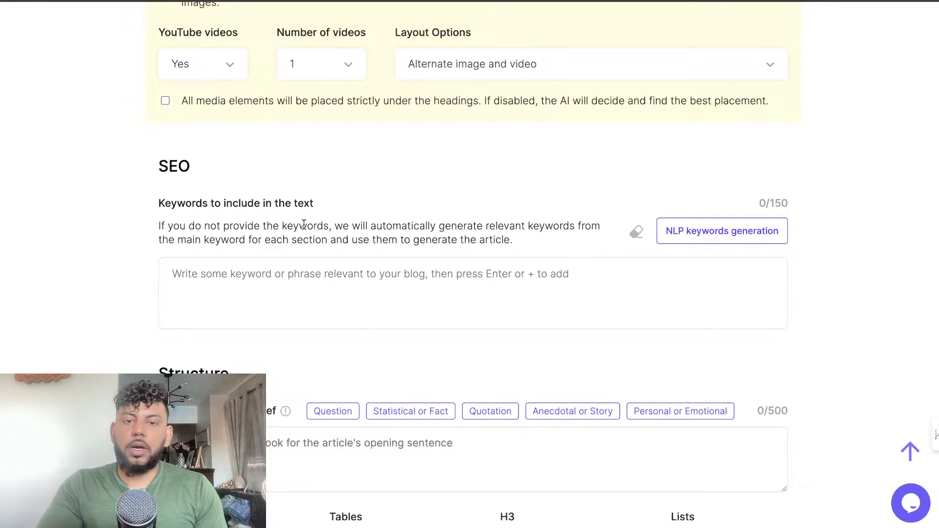
scroll(653, 255, down, 1)
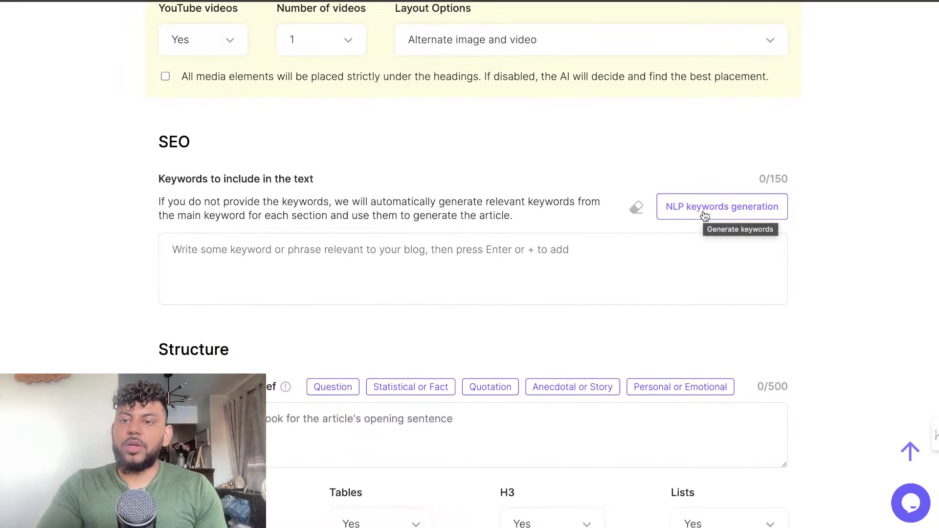
click(705, 215)
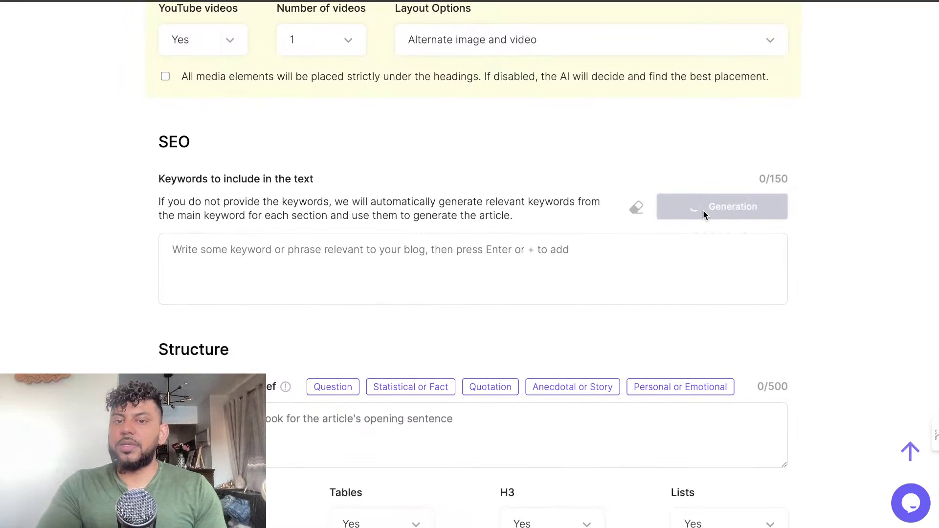
Fill the introductory hook brief with the preset Statistical or Fact text.
scroll(670, 281, down, 5)
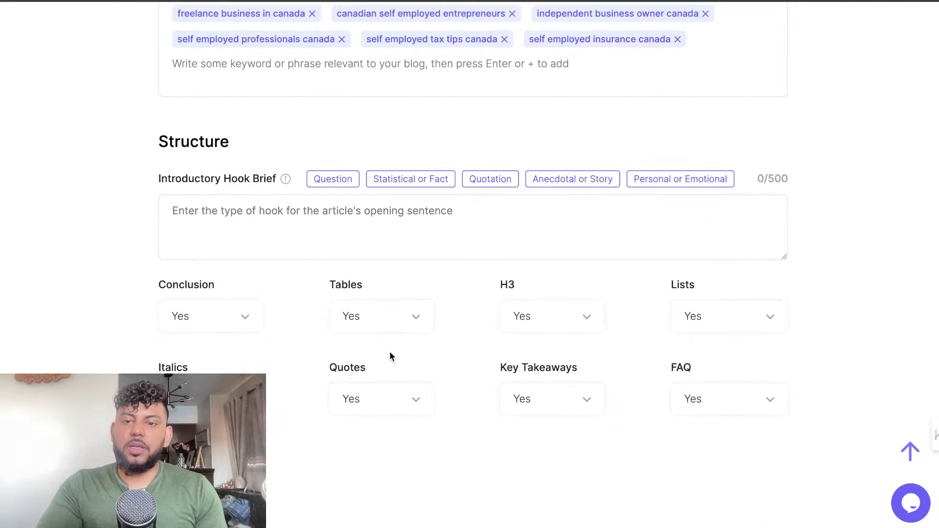
scroll(390, 356, down, 2)
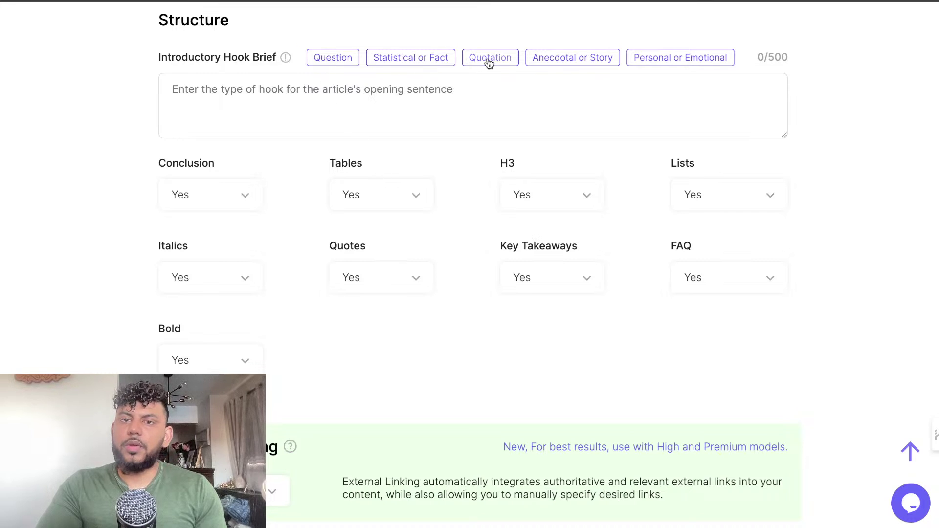
click(402, 61)
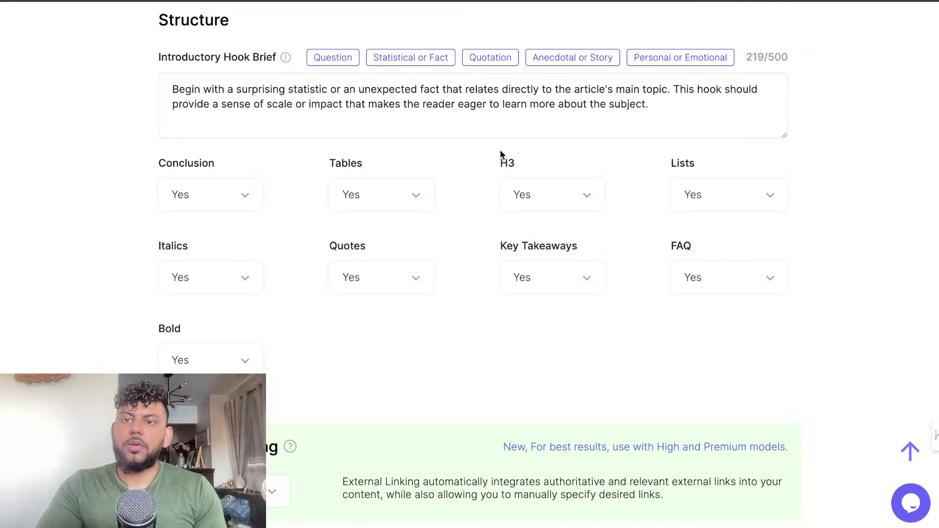
Review the structure options, the external linking setting and the Connect to Web search depth choices.
scroll(501, 152, down, 2)
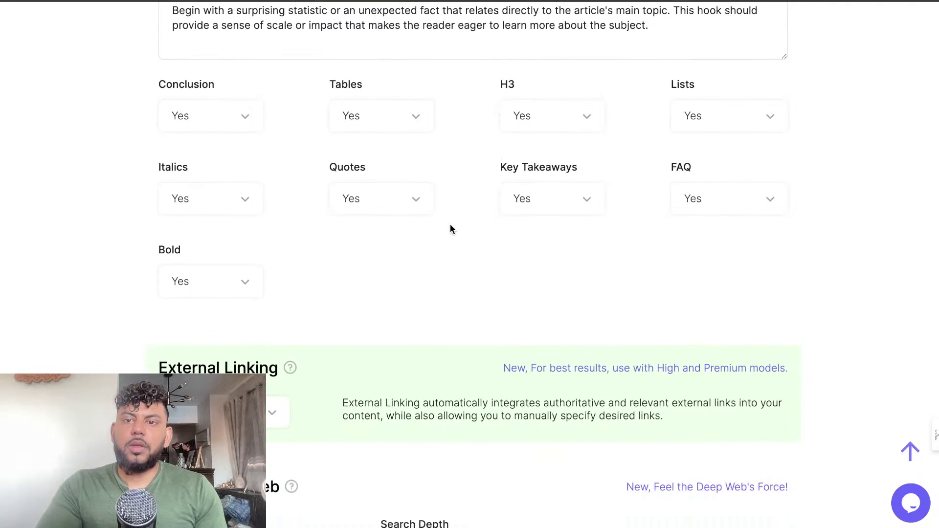
scroll(449, 225, down, 1)
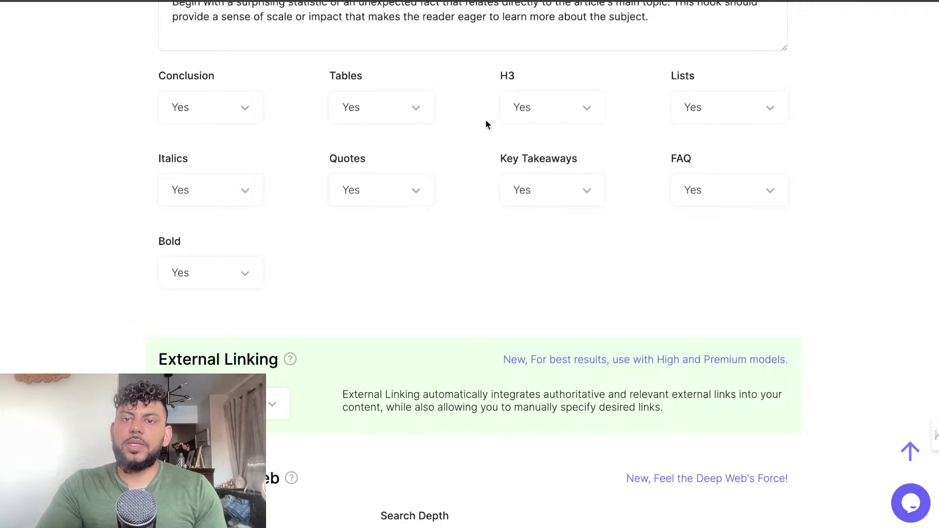
scroll(587, 191, down, 4)
scroll(386, 223, down, 4)
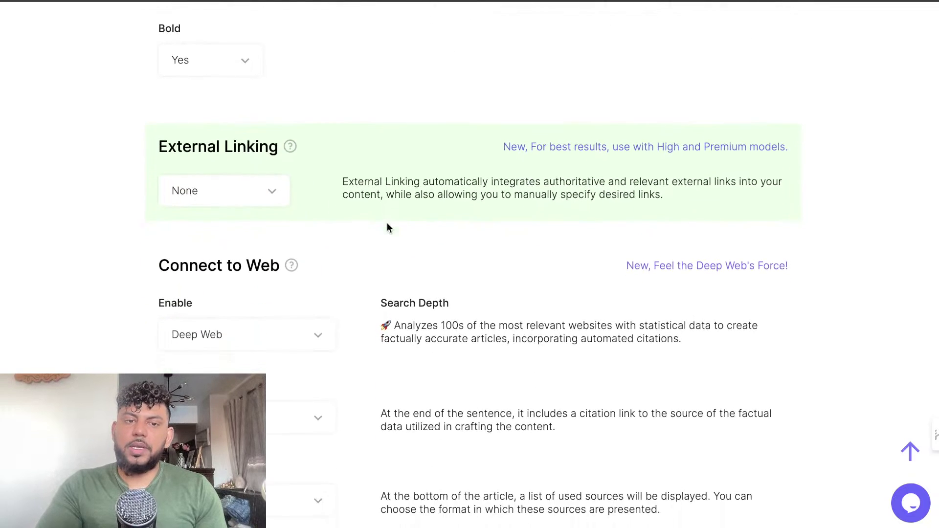
click(295, 252)
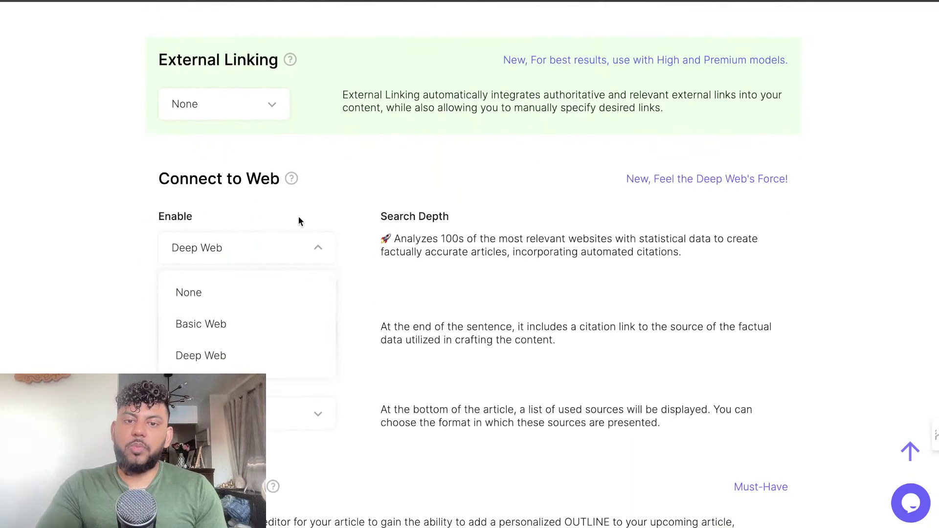
click(312, 192)
double_click(457, 240)
click(568, 243)
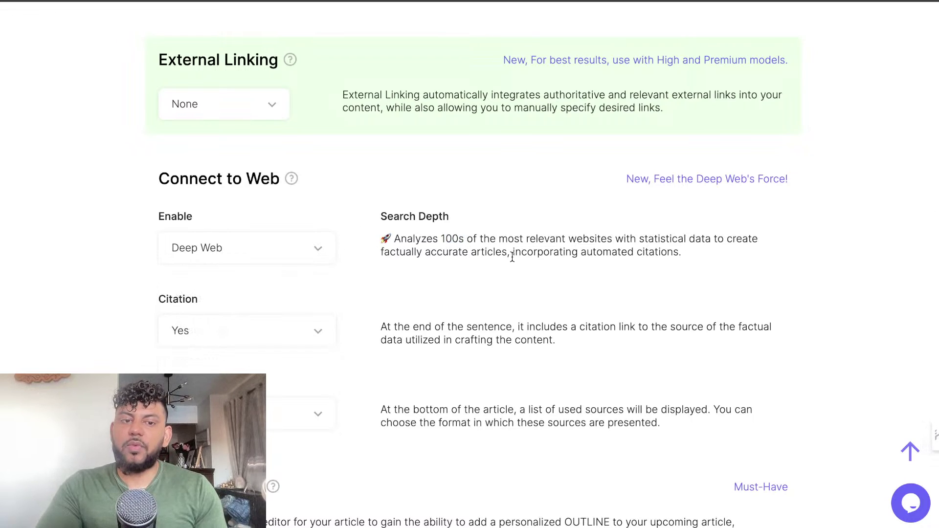
Review the citation and source link settings and the Outline Editor section further down the form.
scroll(510, 253, down, 3)
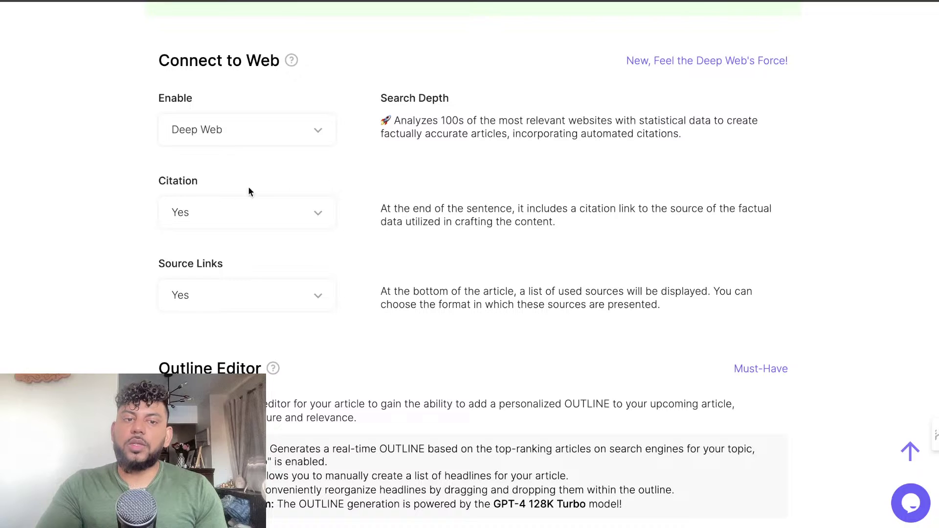
scroll(222, 274, down, 1)
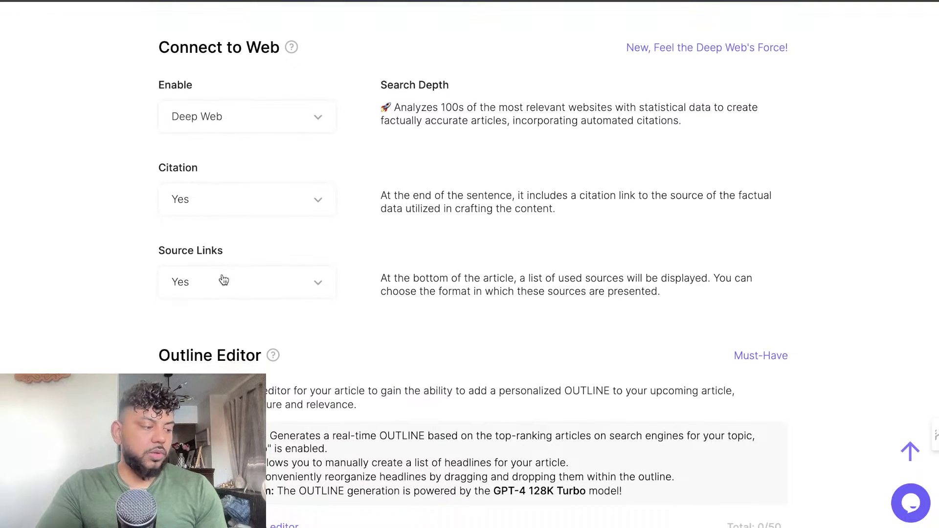
scroll(395, 285, down, 3)
scroll(395, 285, up, 8)
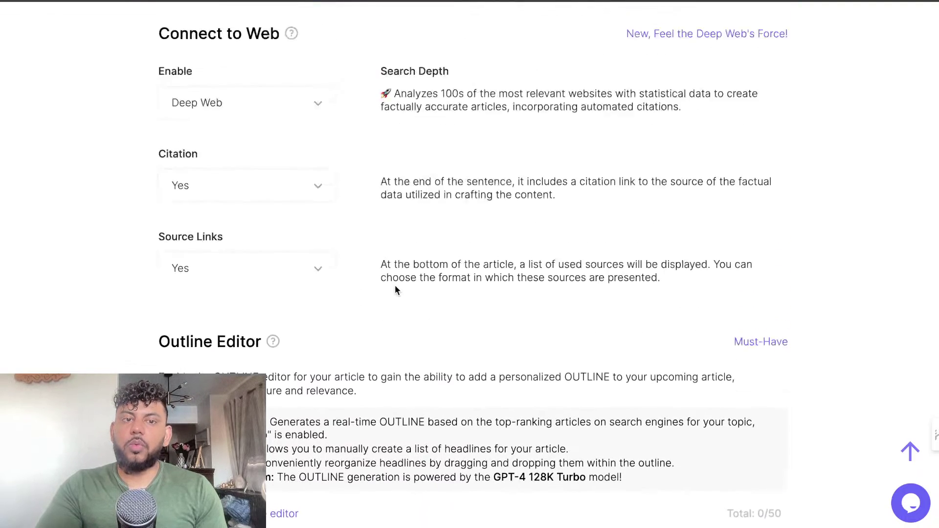
scroll(394, 285, down, 4)
scroll(394, 285, up, 5)
scroll(394, 285, down, 3)
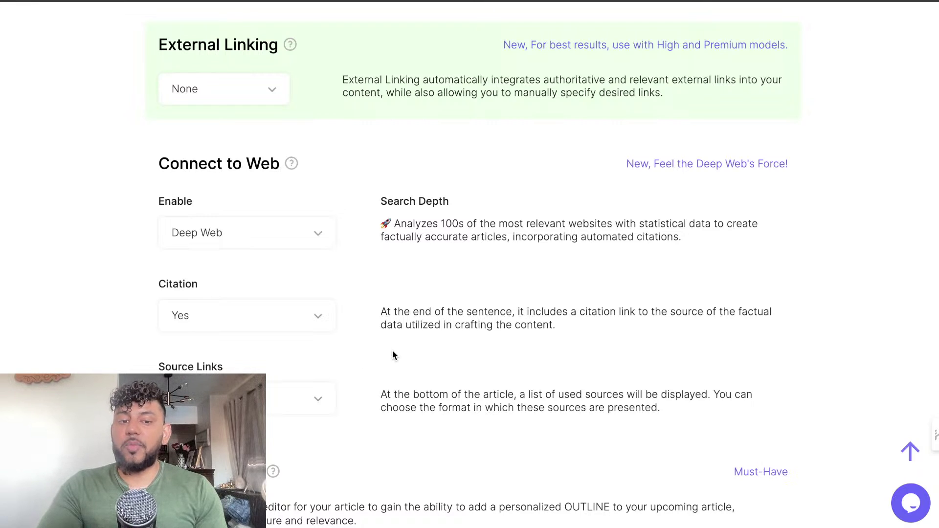
scroll(268, 222, down, 1)
scroll(403, 232, down, 5)
scroll(403, 231, down, 5)
scroll(403, 231, up, 1)
Run the 1-Click Blog Post generation with the configured keyword, title and settings.
scroll(403, 231, up, 15)
scroll(652, 251, down, 2)
scroll(651, 248, up, 2)
click(733, 111)
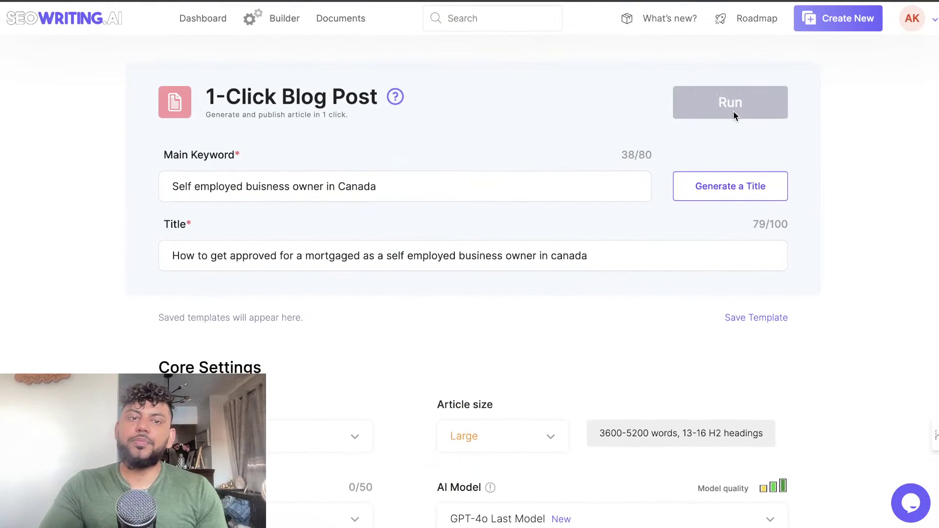
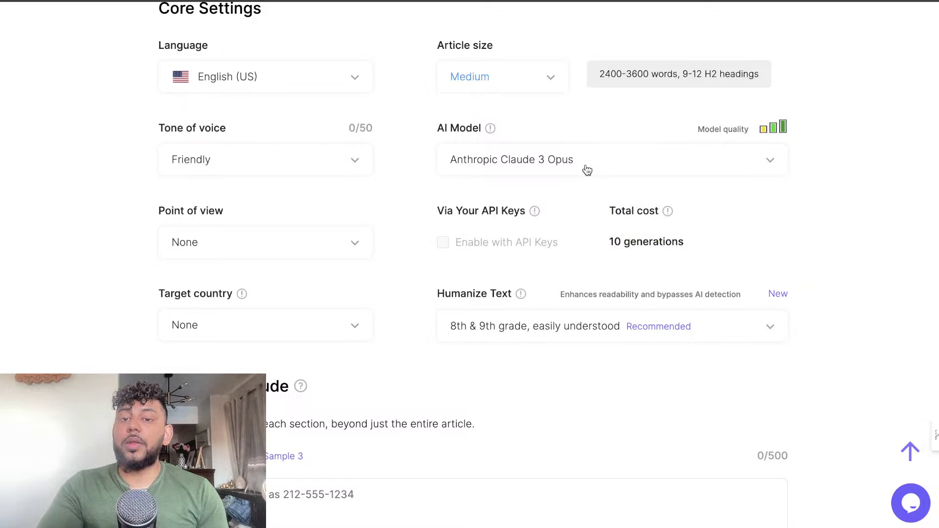
Compare the AI model choices against the total cost and switch the Medium-size article's model to GPT-4o Last Model.
drag(620, 229, 684, 242)
click(575, 153)
click(562, 130)
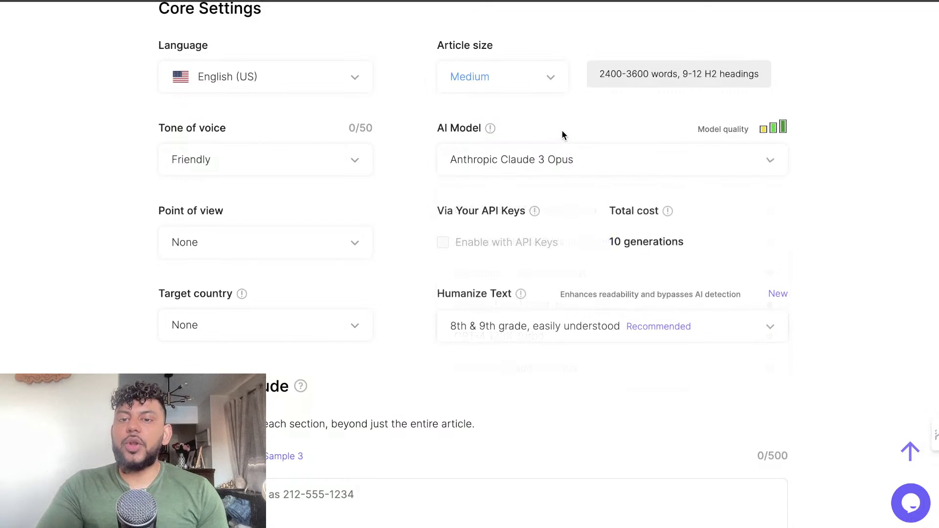
click(566, 171)
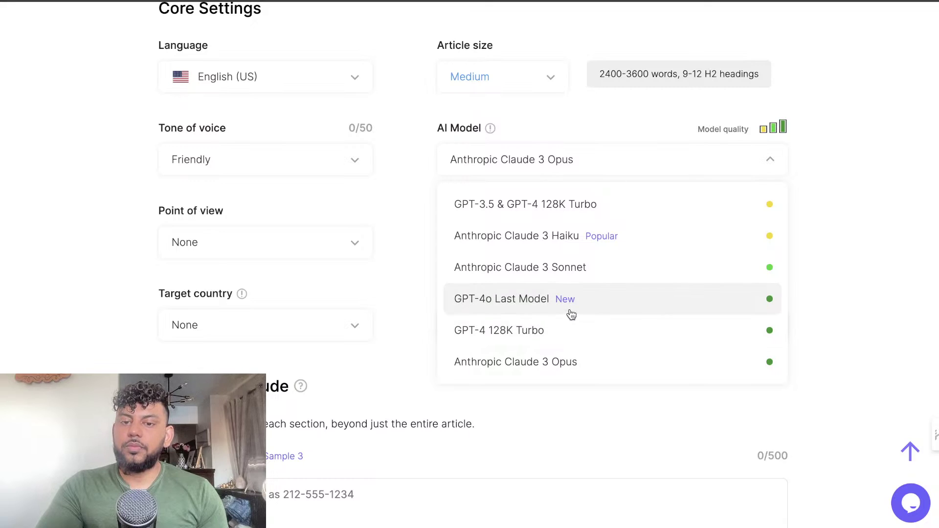
click(526, 307)
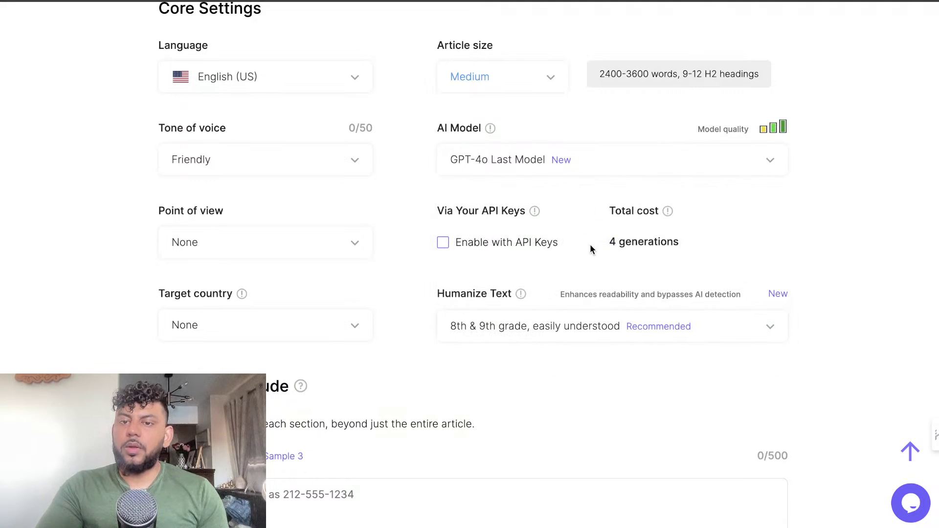
Compare the total generation cost of GPT-3.5 & GPT-4 128K Turbo, Anthropic Claude 3 Haiku and Anthropic Claude 3 Sonnet by selecting each as AI model.
drag(612, 244, 673, 242)
click(669, 241)
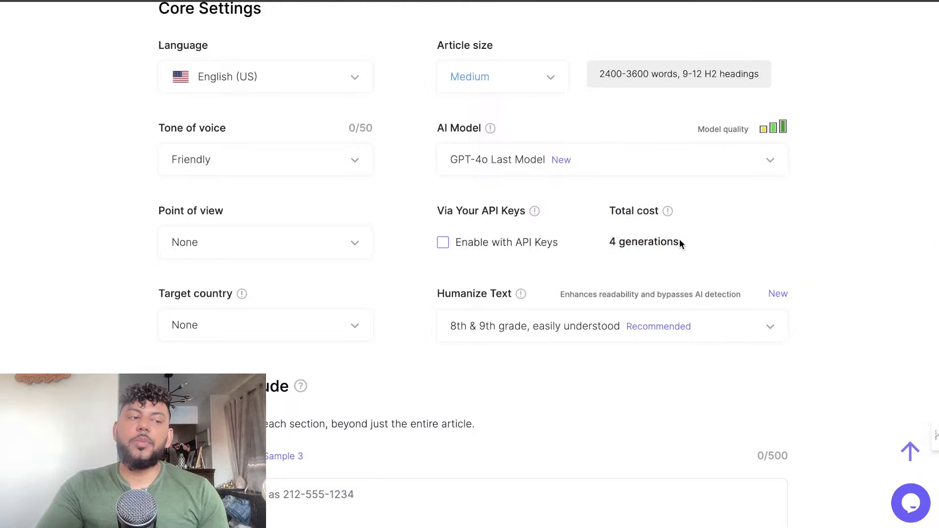
click(598, 172)
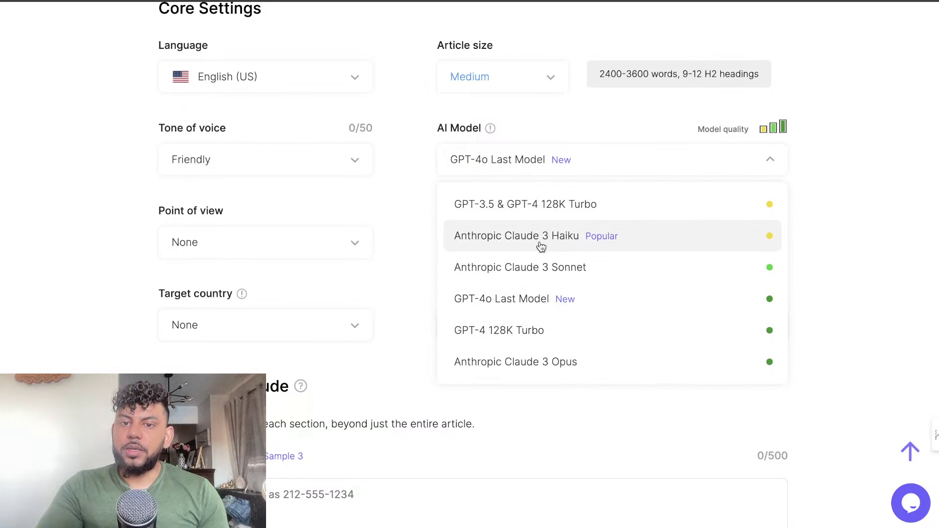
click(519, 215)
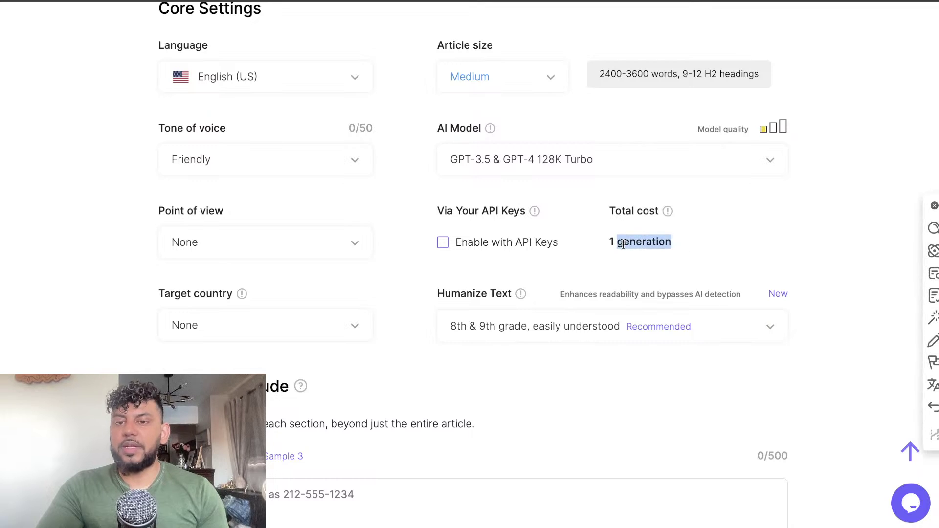
click(612, 154)
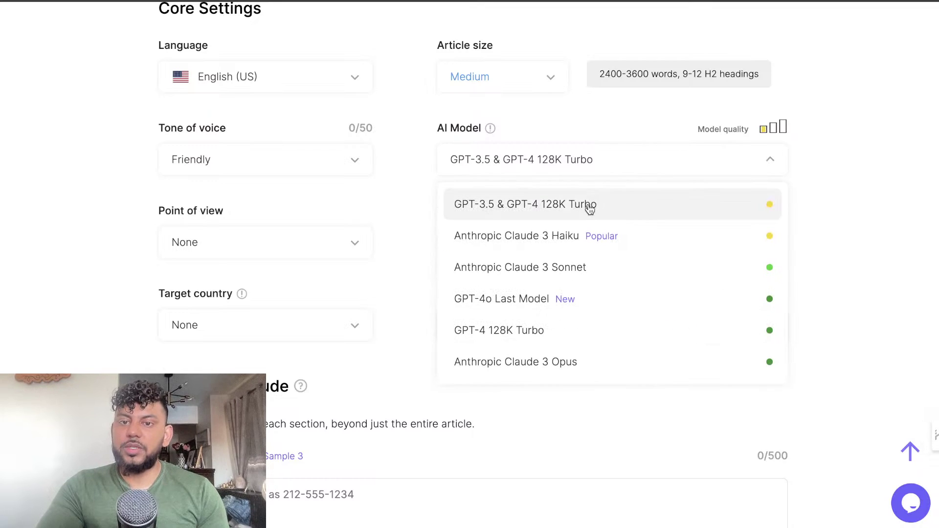
click(553, 239)
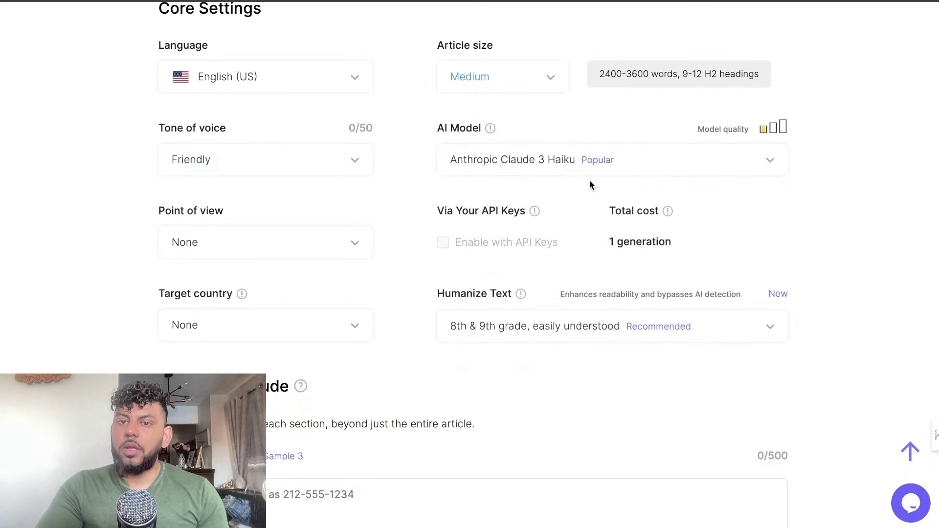
click(623, 167)
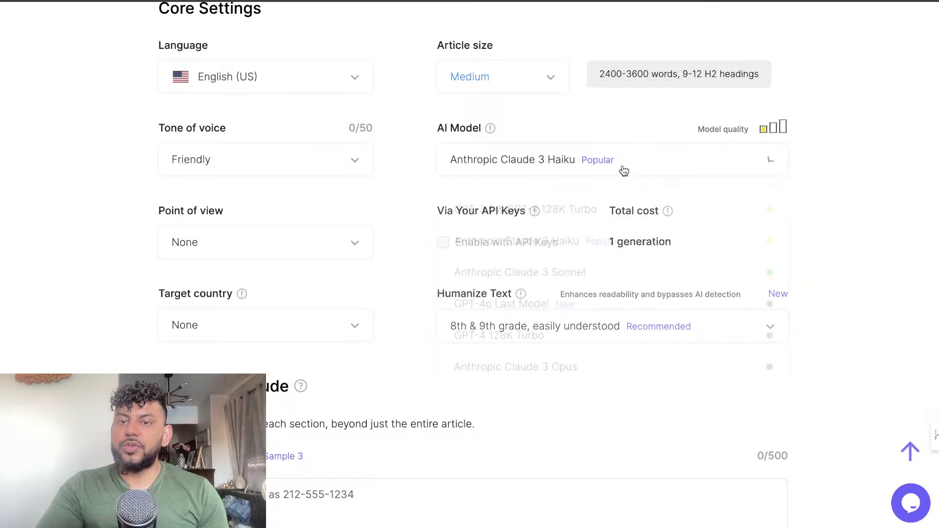
click(607, 269)
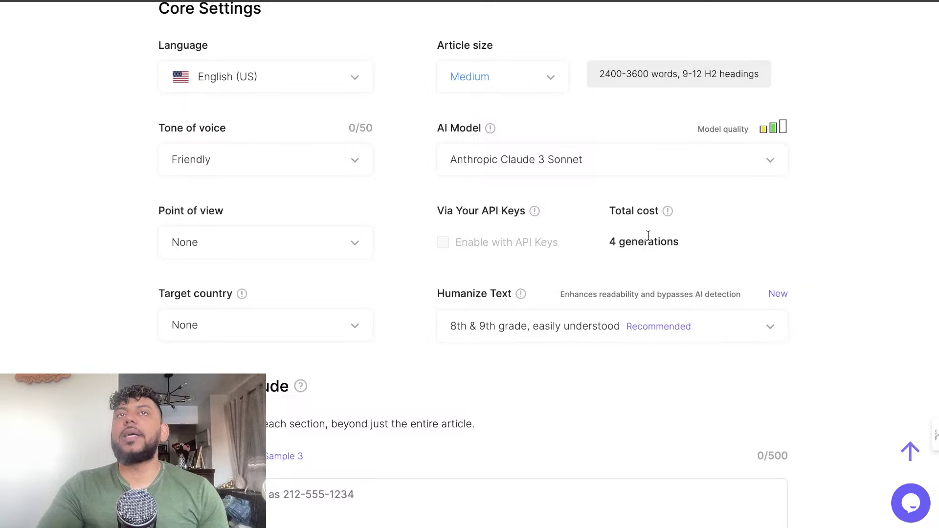
Review the quality ratings of the available AI models, from GPT-3.5 to Anthropic Claude 3 Opus, keeping Anthropic Claude 3 Sonnet selected.
click(644, 168)
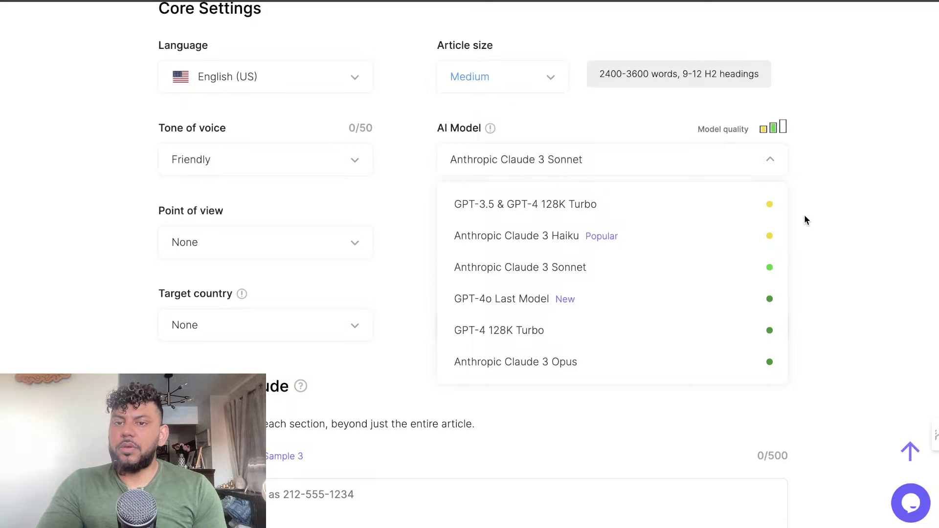
click(728, 173)
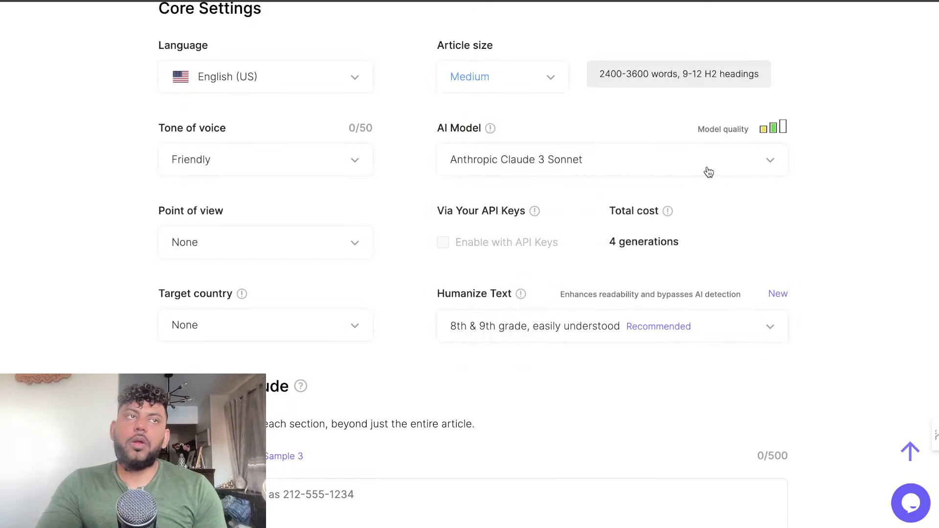
click(709, 172)
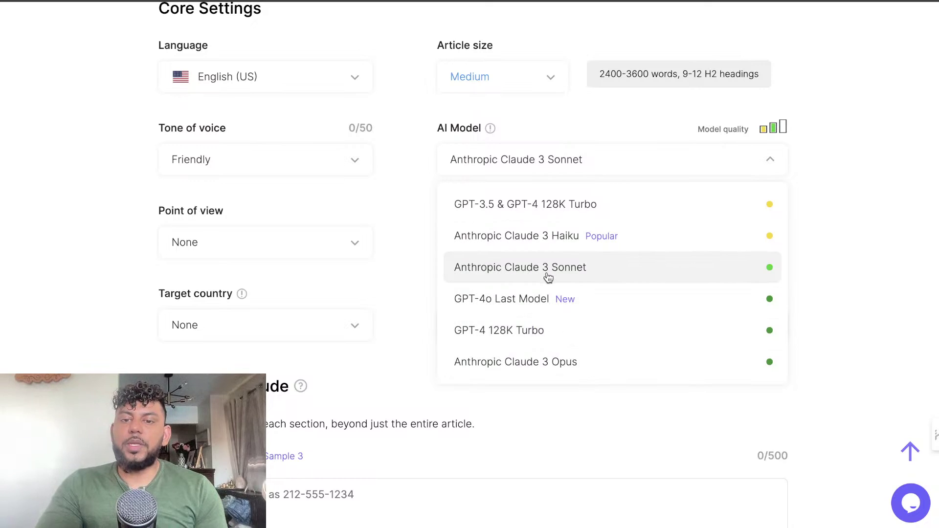
click(652, 267)
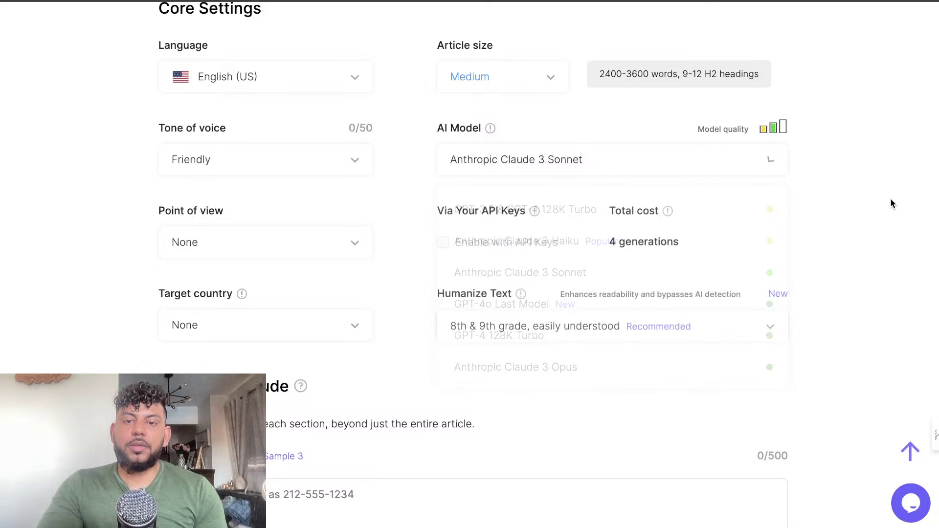
scroll(891, 200, up, 1)
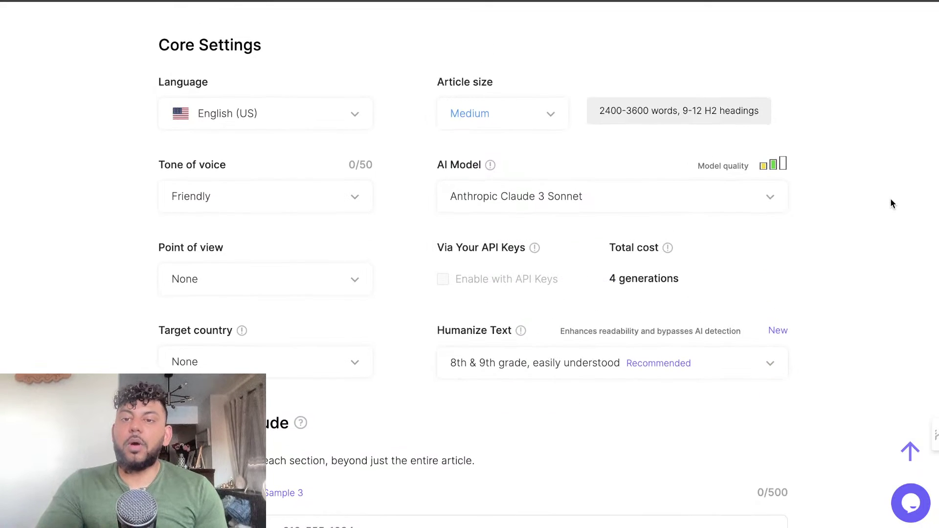
click(762, 205)
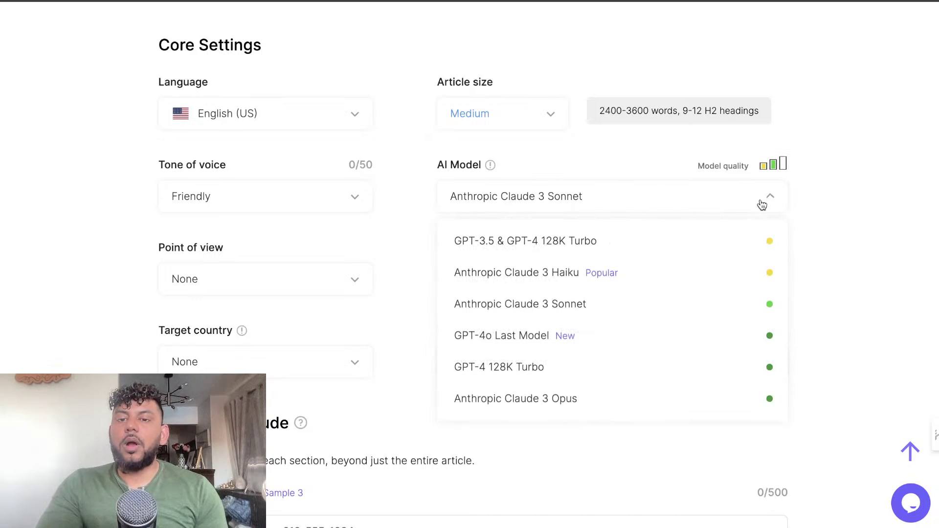
click(845, 246)
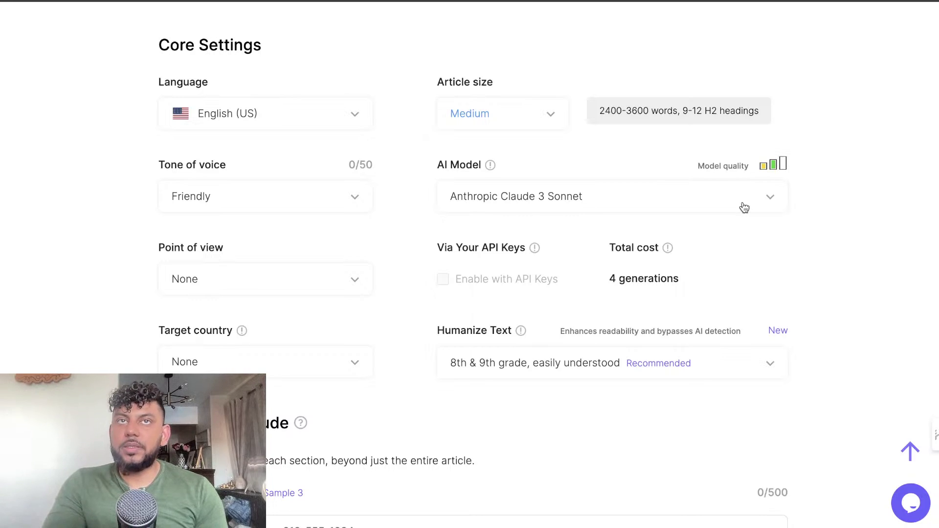
click(660, 190)
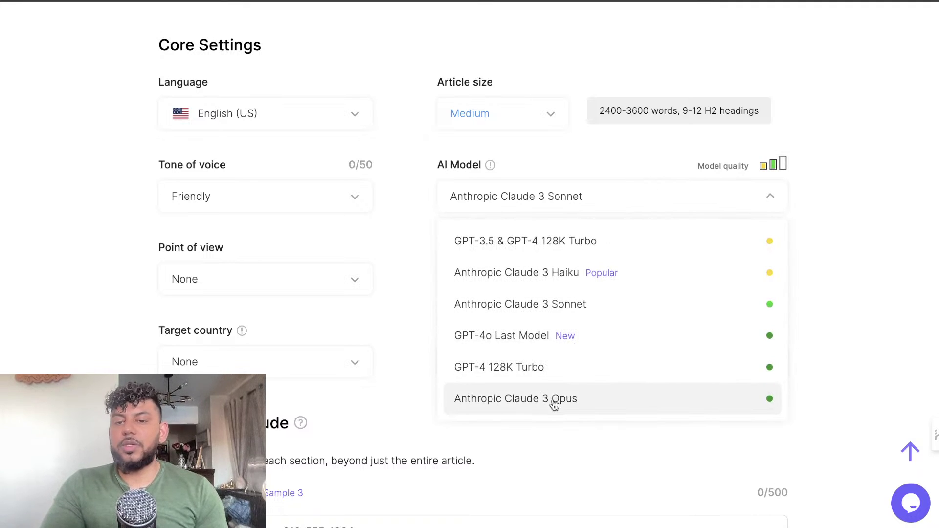
click(888, 174)
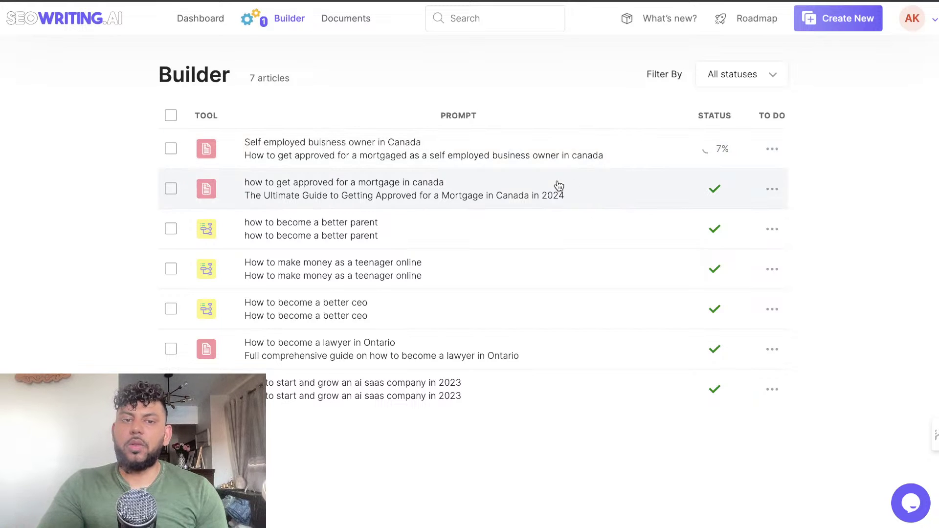
Open the finished Canadian mortgage approval guide for 2024 and examine its introduction, image, key takeaways and mortgage basics sections.
click(492, 202)
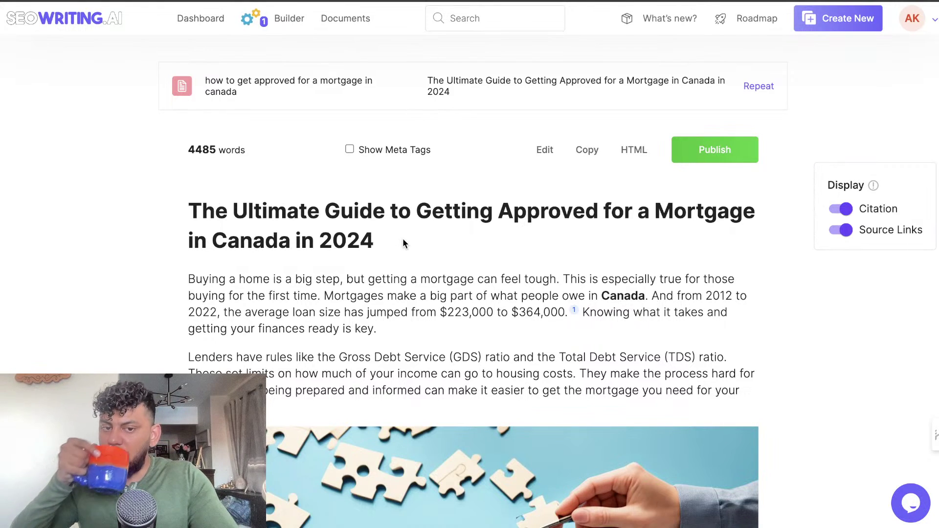
scroll(403, 243, down, 2)
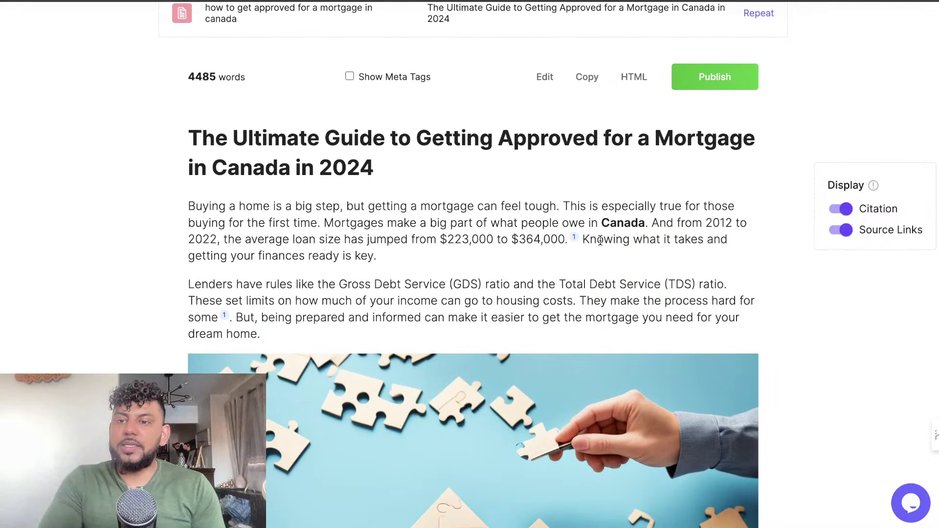
scroll(676, 235, down, 5)
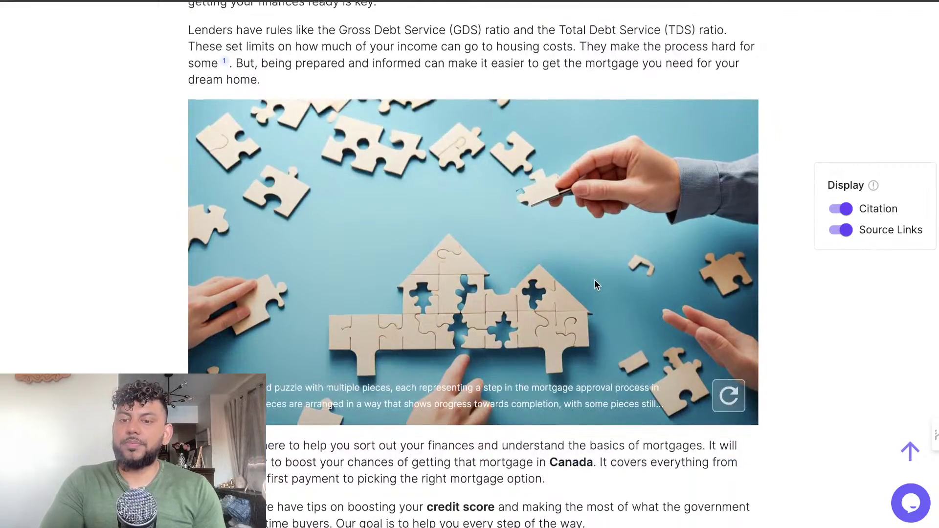
scroll(595, 282, down, 7)
scroll(421, 230, down, 6)
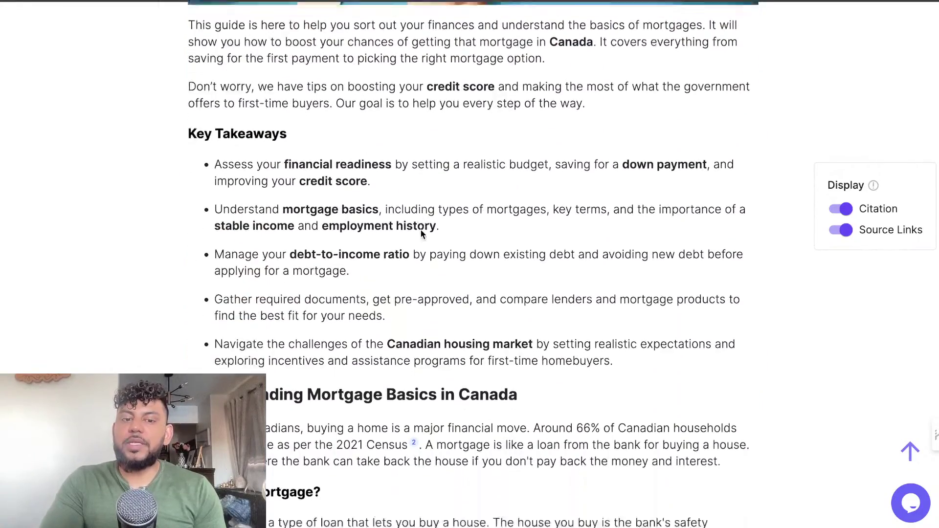
scroll(421, 234, down, 3)
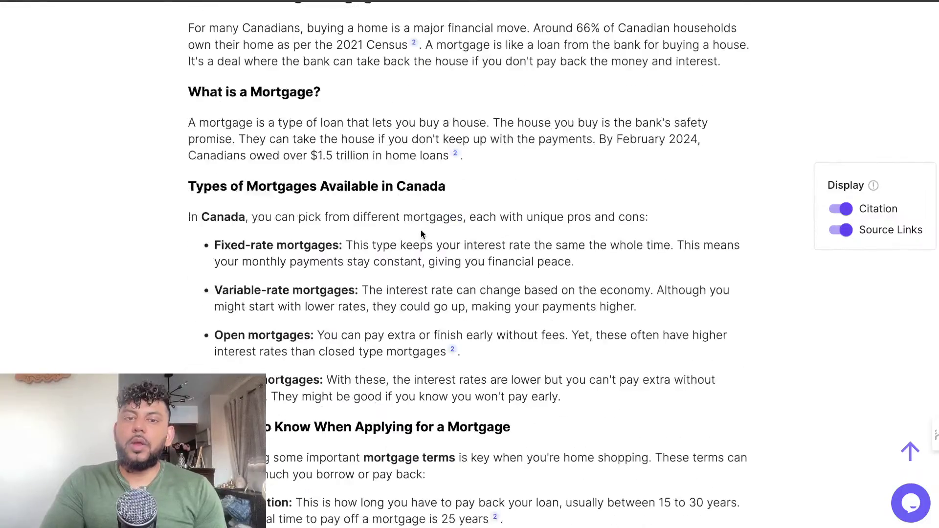
scroll(421, 234, up, 3)
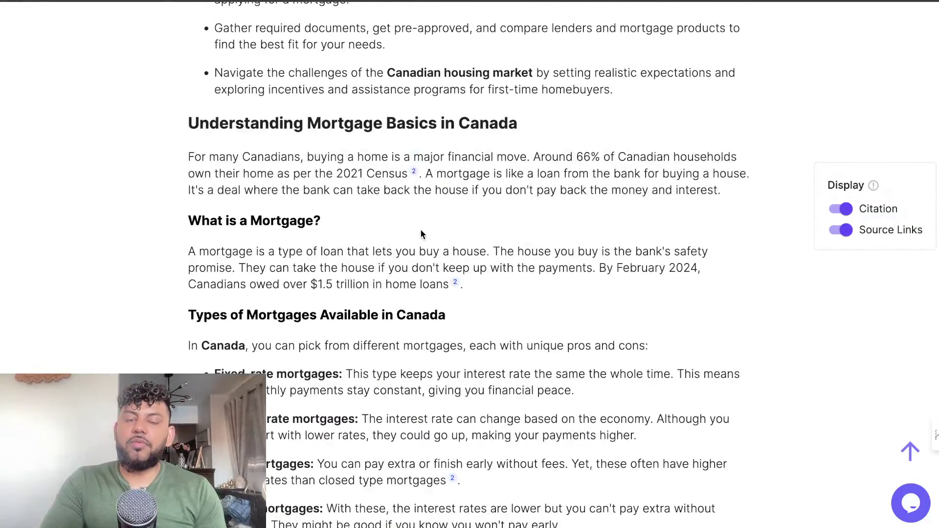
scroll(421, 230, down, 5)
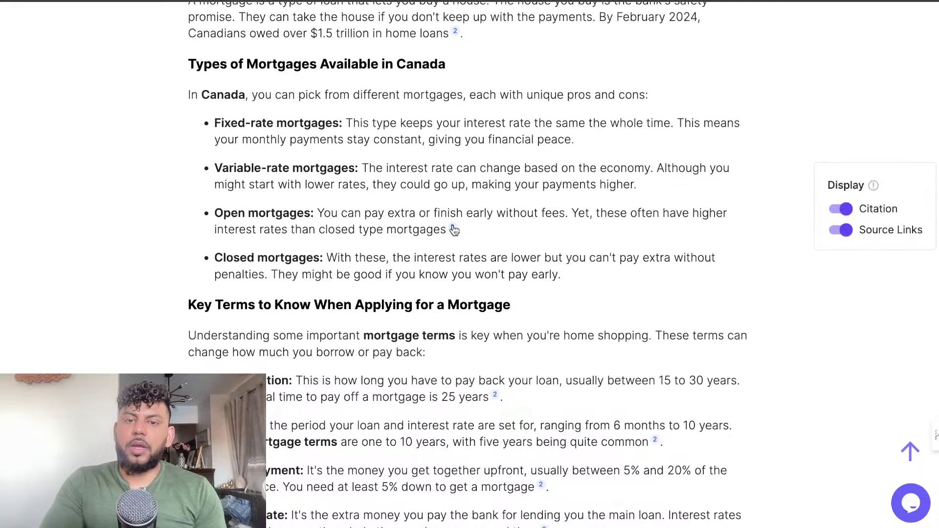
Check the source pages behind the article's citations for open mortgages, amortization and down payment, returning to the article after each.
click(453, 229)
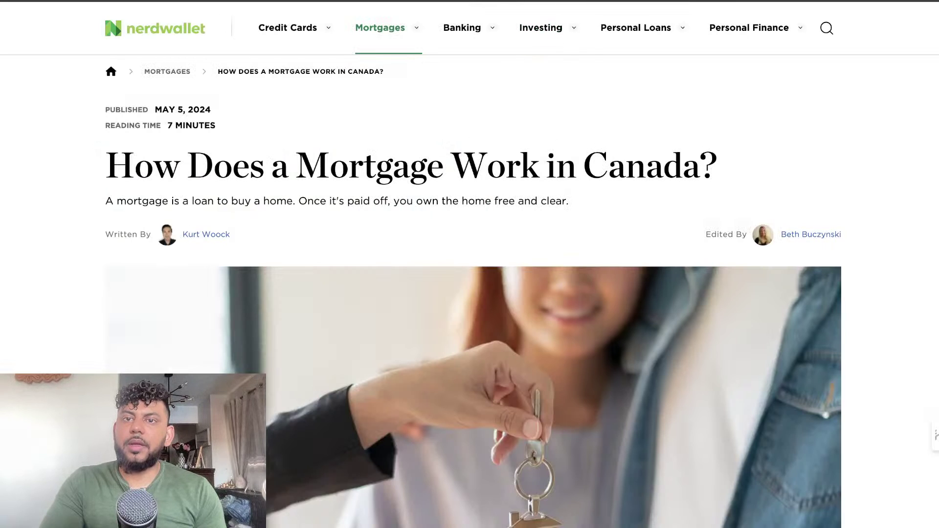
key(ctrl+w)
scroll(564, 245, down, 2)
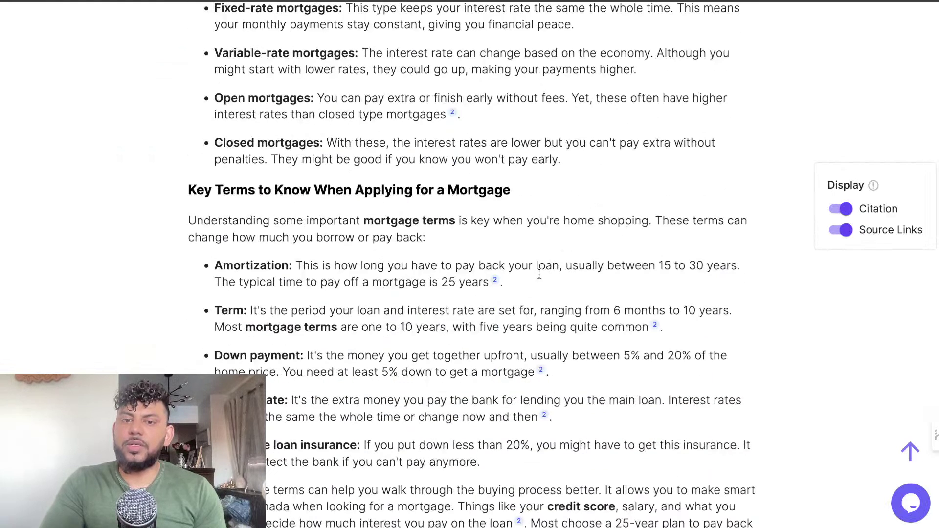
click(496, 283)
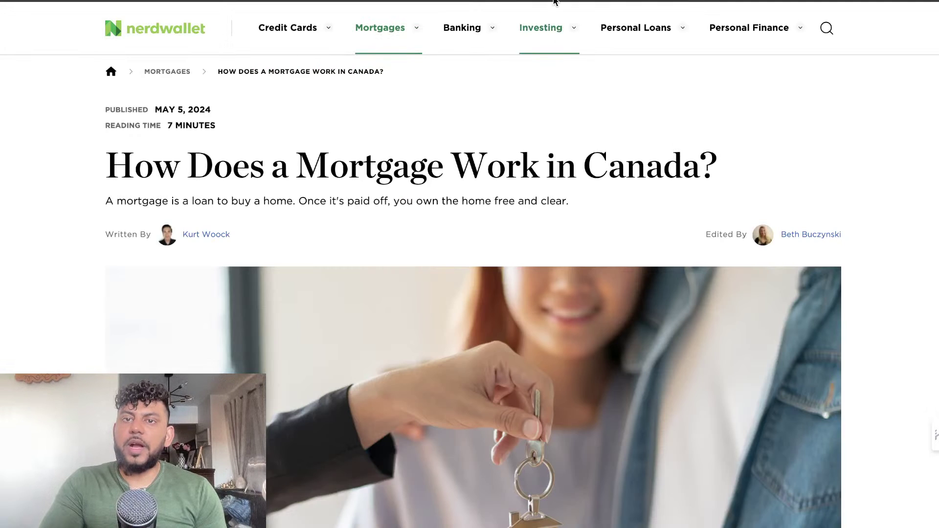
key(ctrl+w)
scroll(580, 267, down, 1)
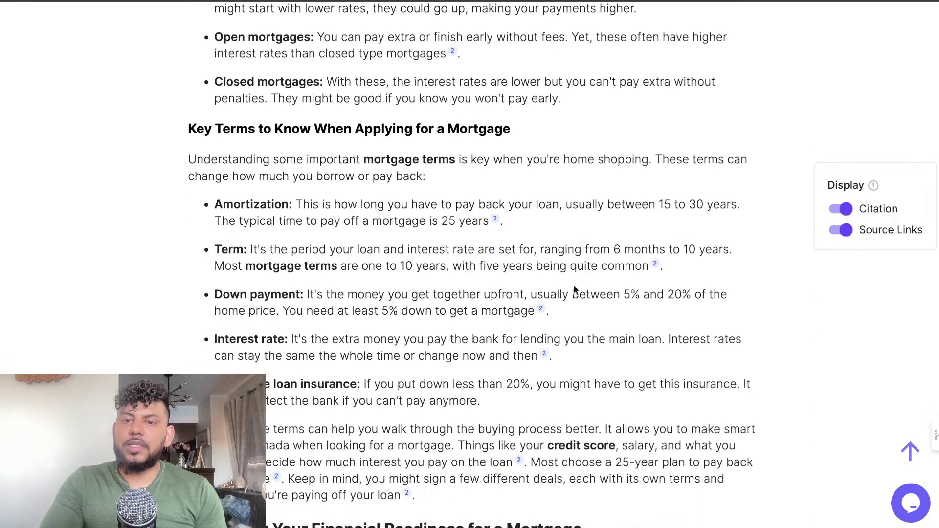
click(542, 310)
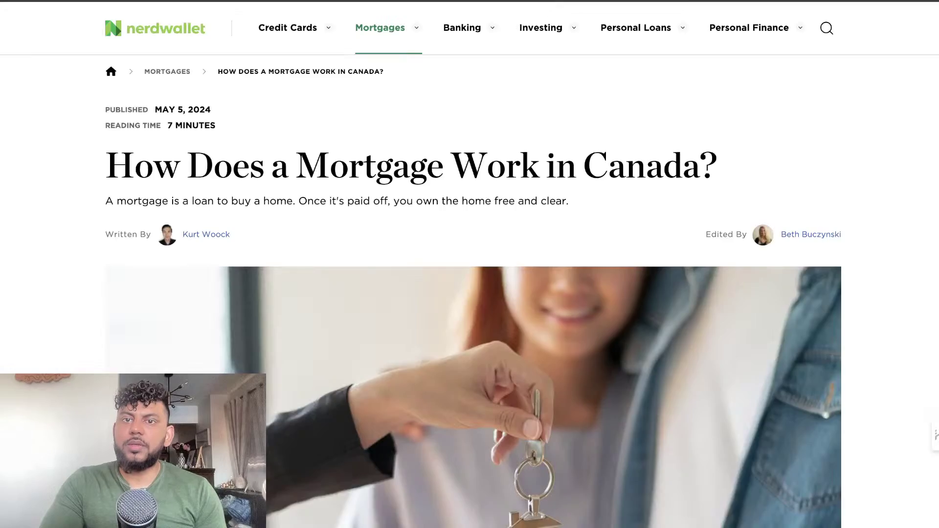
key(ctrl+w)
Examine the article's financial readiness sections on budget, down payment and credit score, including the recommendation table.
scroll(527, 134, down, 3)
scroll(528, 135, down, 6)
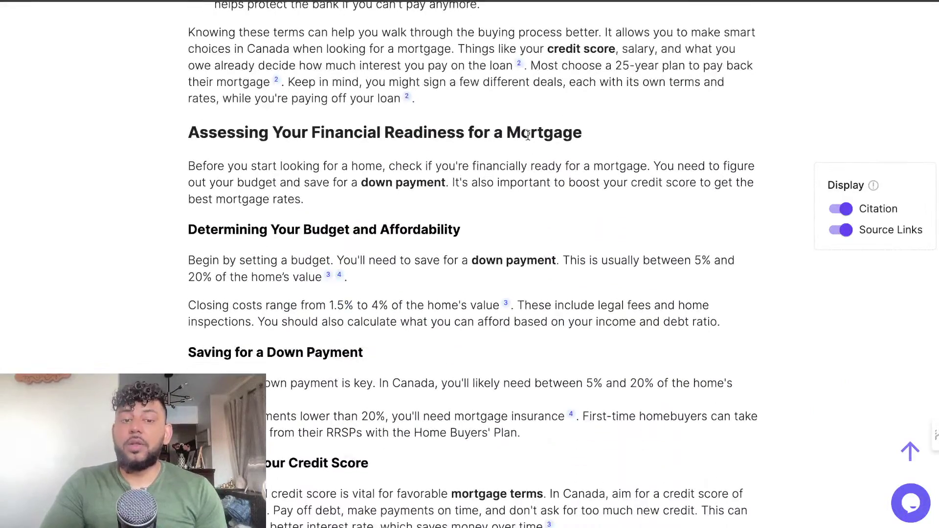
scroll(527, 140, down, 5)
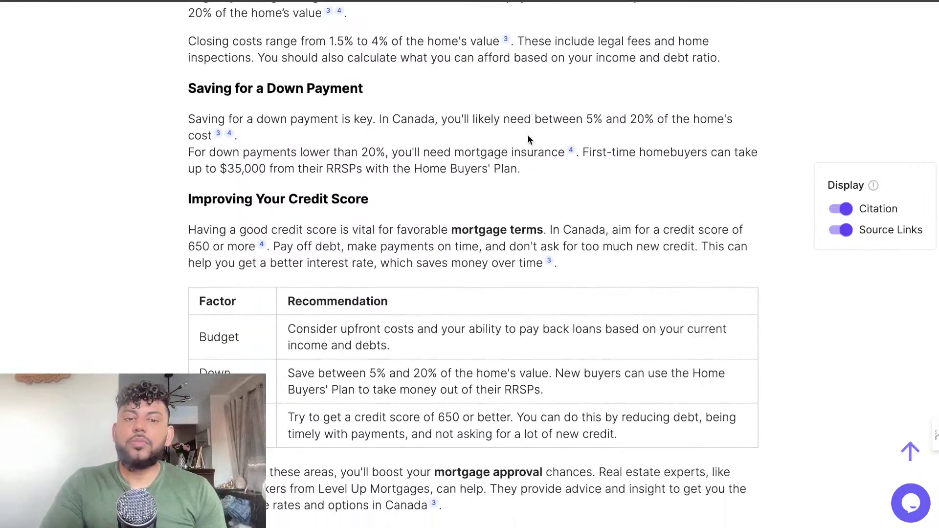
scroll(532, 147, down, 7)
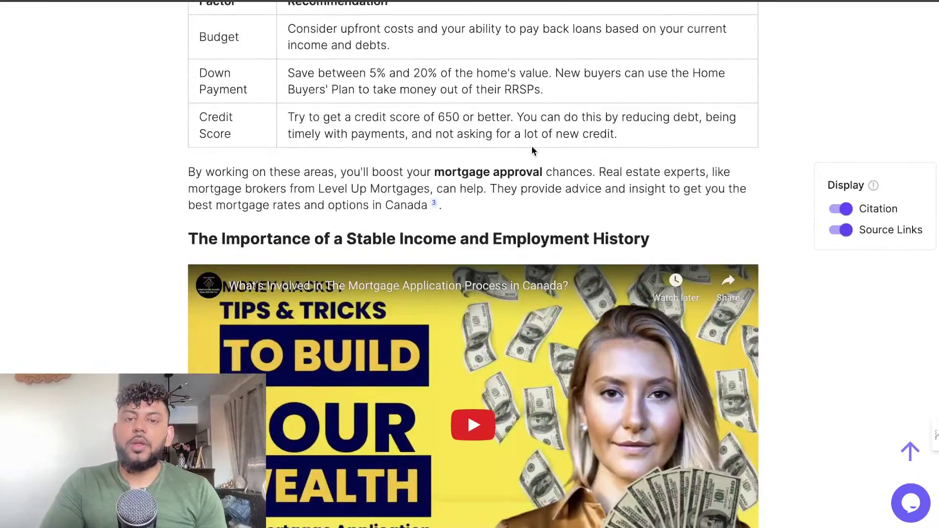
scroll(532, 150, up, 9)
scroll(533, 151, down, 8)
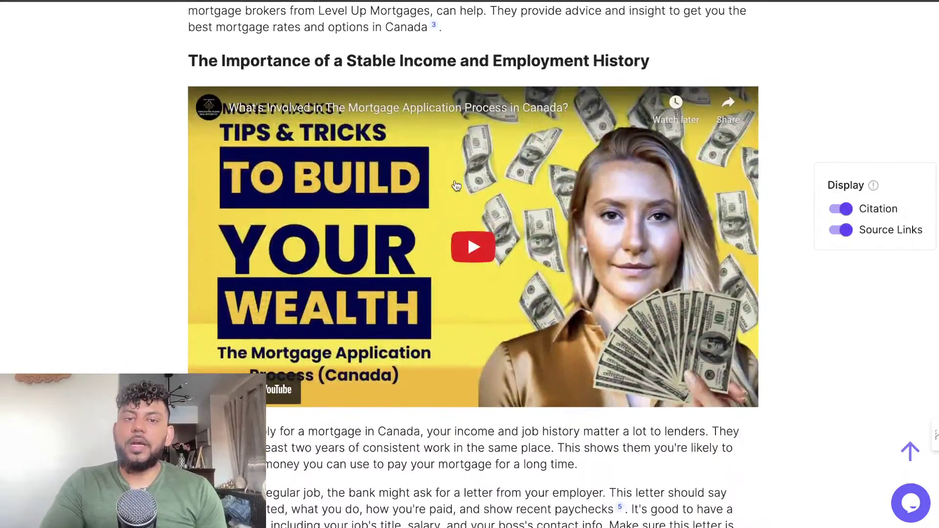
Briefly play the embedded mortgage application video, and examine the income and employment history section down to its required documentation table.
scroll(565, 308, down, 1)
click(480, 223)
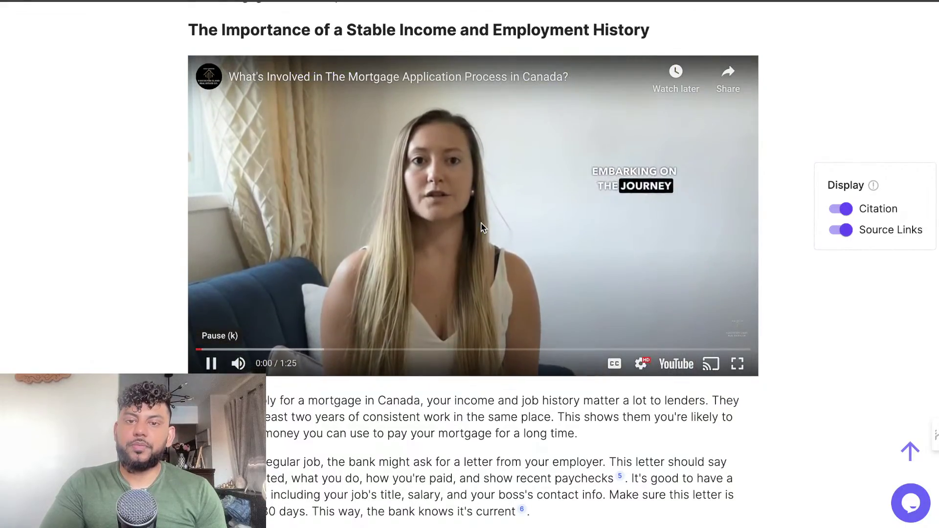
click(482, 228)
scroll(482, 227, down, 7)
scroll(481, 227, down, 3)
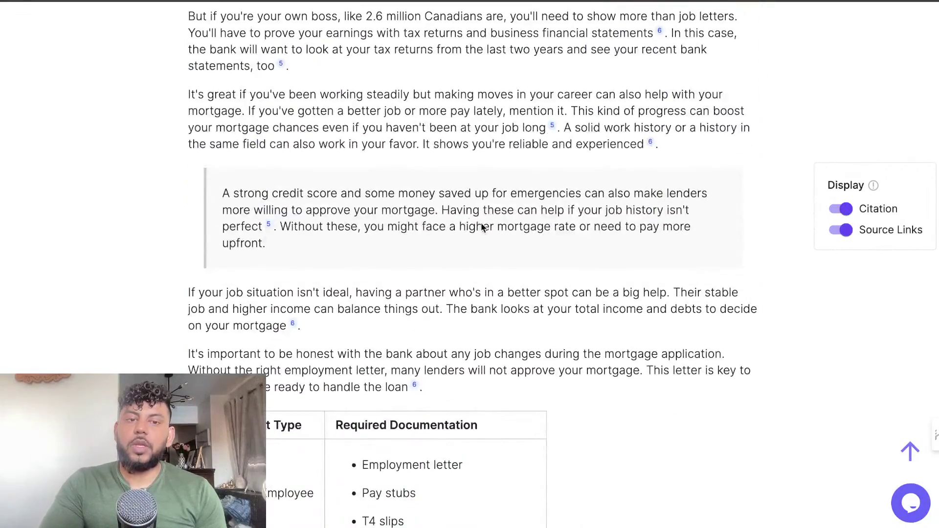
scroll(410, 232, down, 7)
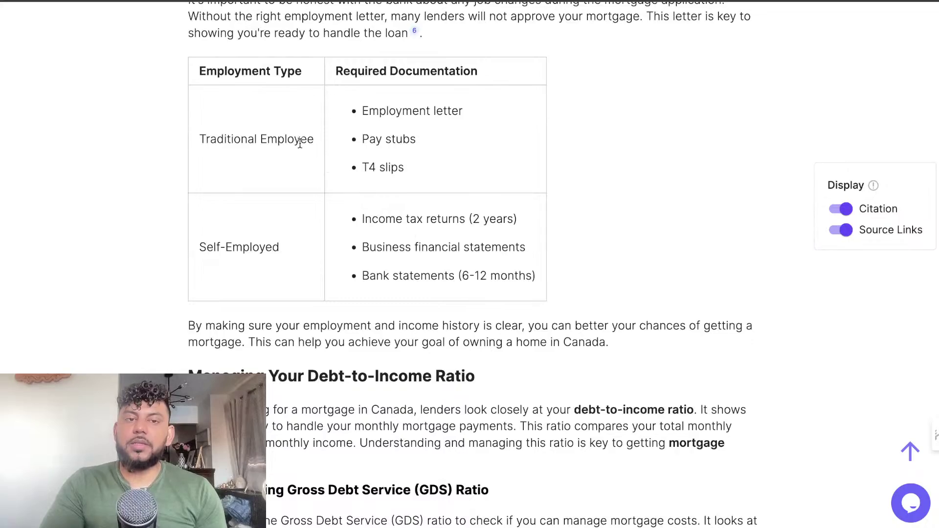
Examine the rest of the mortgage guide, from debt-to-income ratio through lender table and FAQ to the source links.
scroll(336, 197, down, 15)
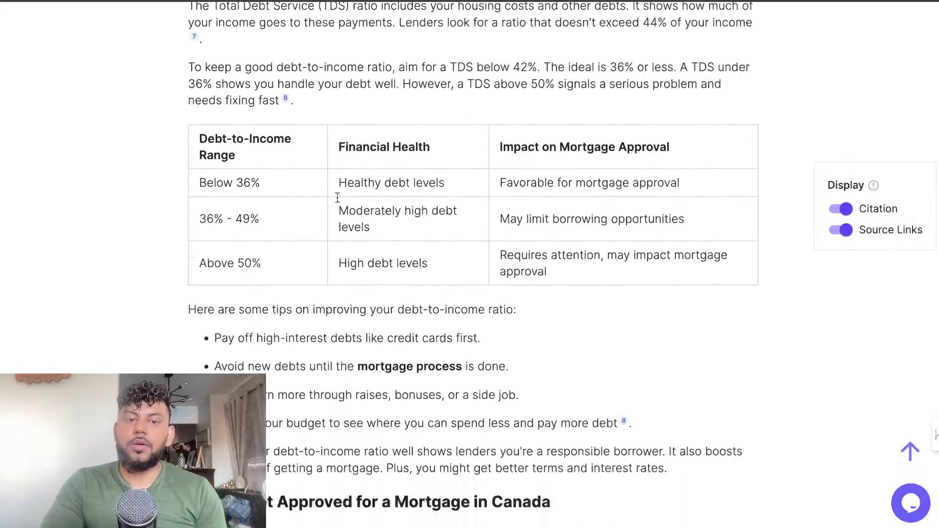
scroll(338, 200, down, 15)
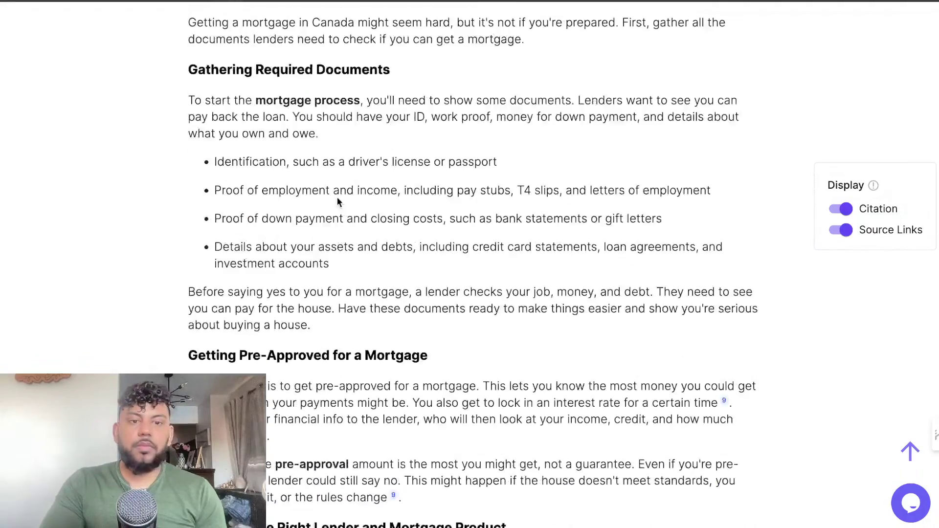
scroll(338, 201, down, 10)
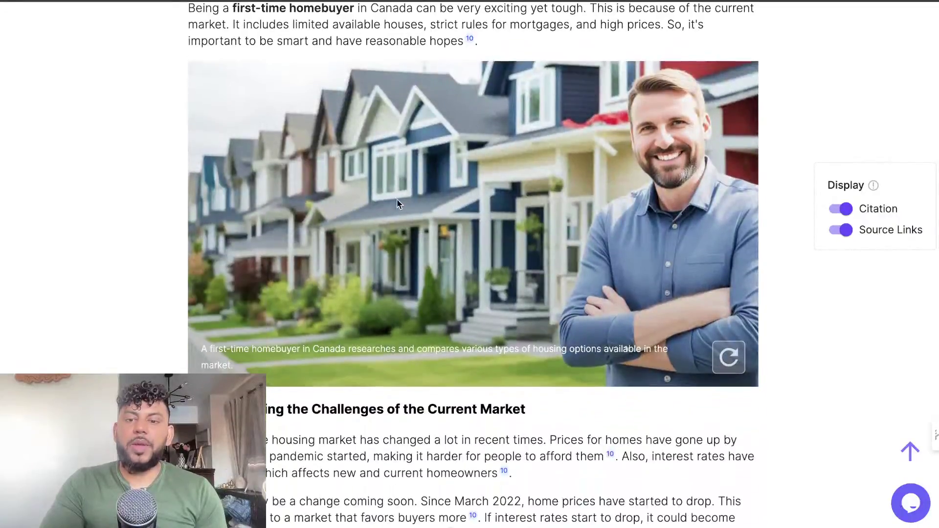
scroll(398, 203, down, 20)
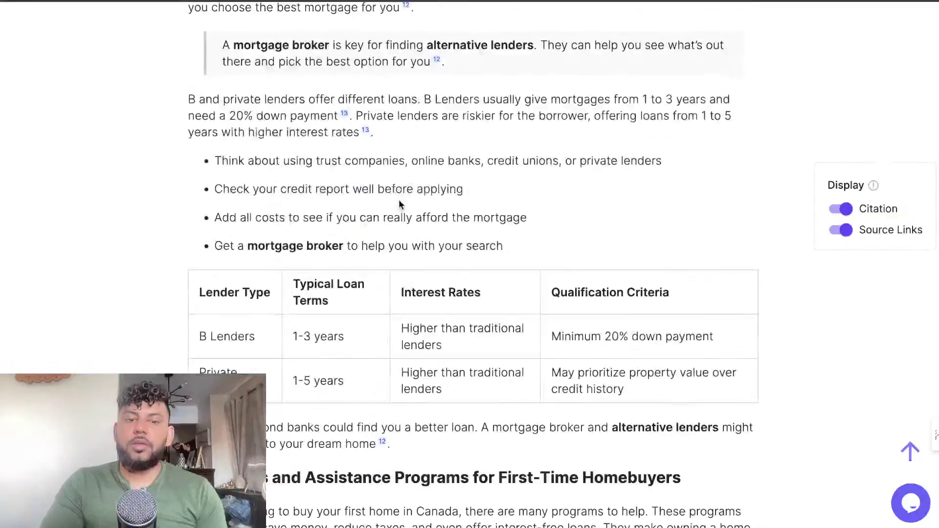
scroll(399, 201, down, 20)
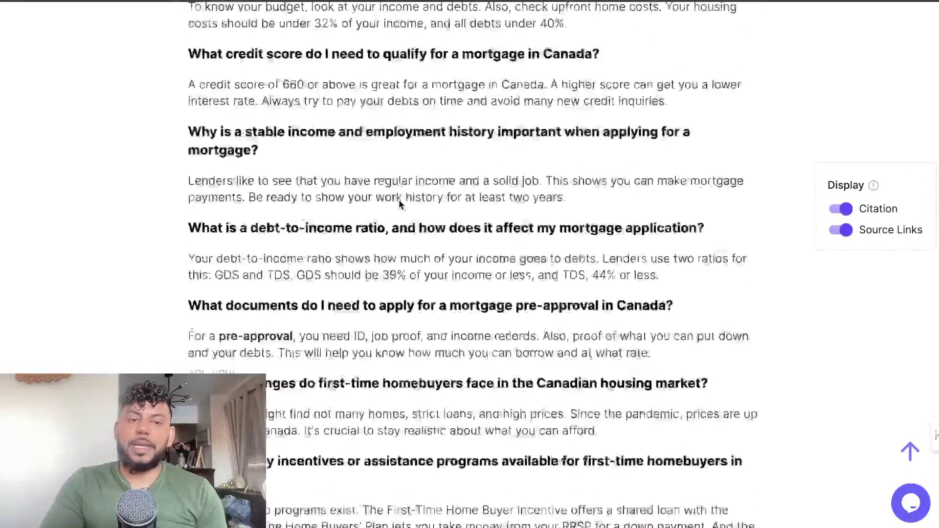
scroll(399, 200, down, 10)
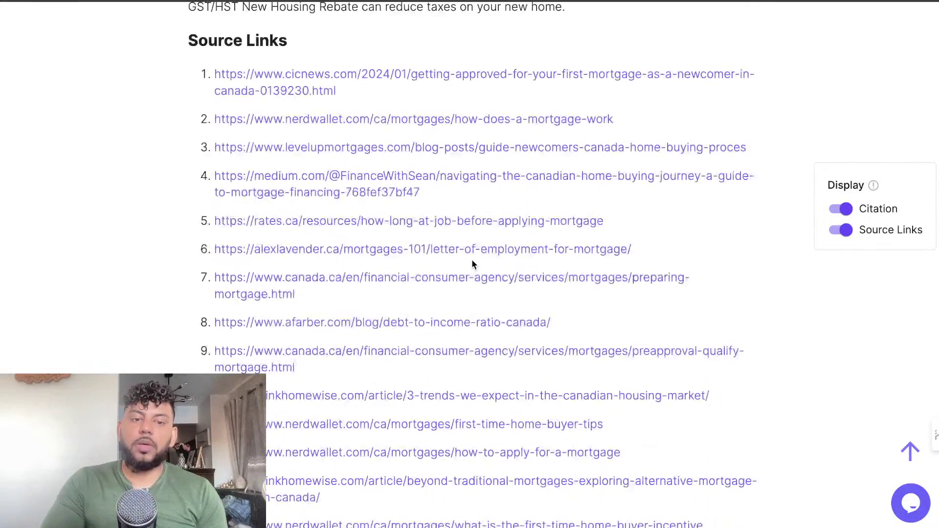
Look over the article's source links, and return to its header to check the word count and meta tags option.
scroll(472, 262, up, 10)
drag(567, 336, 205, 153)
scroll(456, 78, up, 5)
scroll(420, 107, up, 20)
scroll(385, 90, up, 20)
click(220, 166)
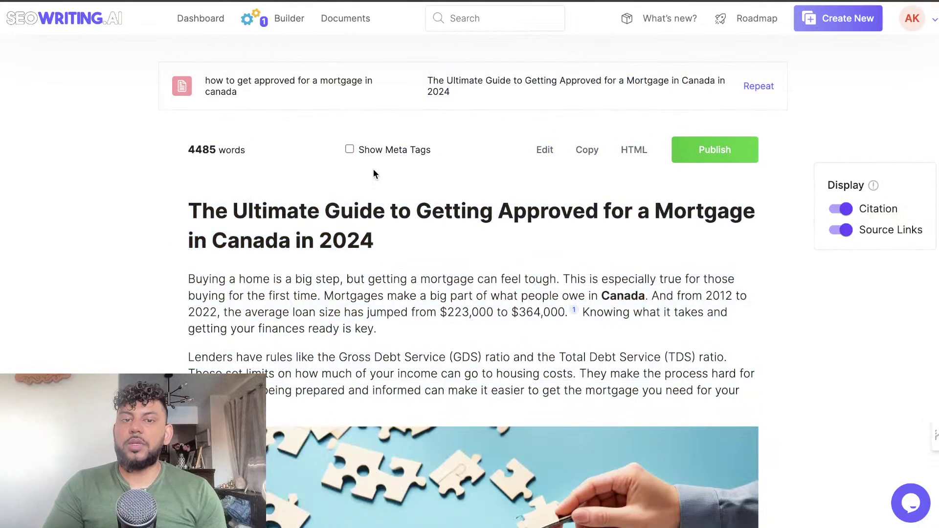
click(359, 153)
click(360, 153)
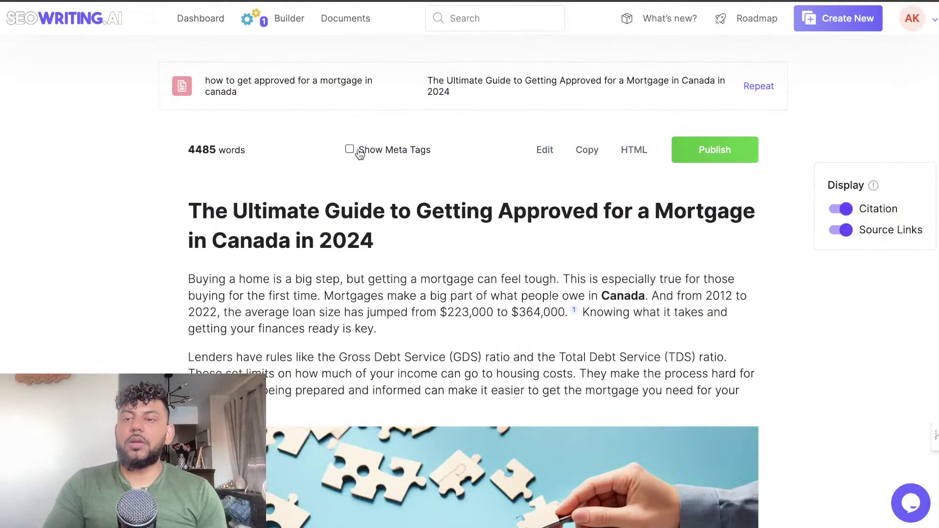
Skim the guide's image, key takeaways and financial readiness sections once more, returning to the title.
scroll(399, 230, down, 9)
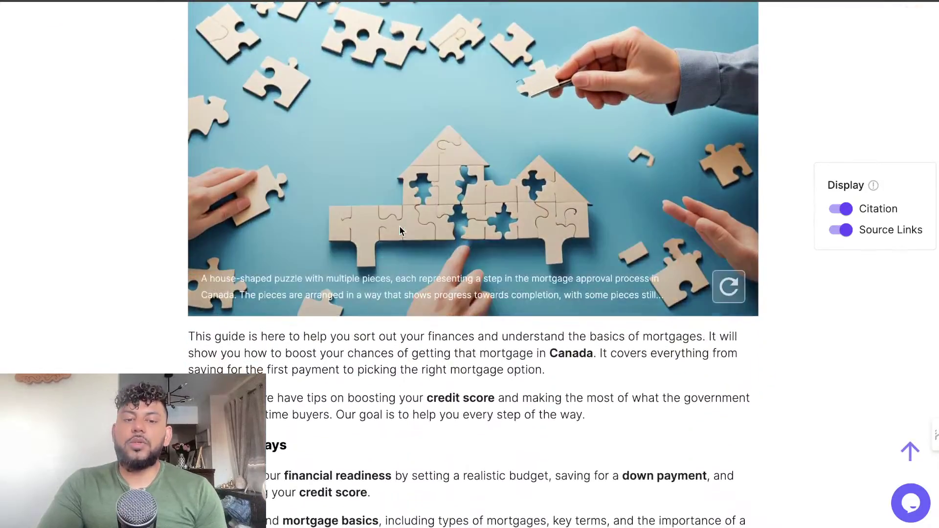
scroll(399, 230, down, 20)
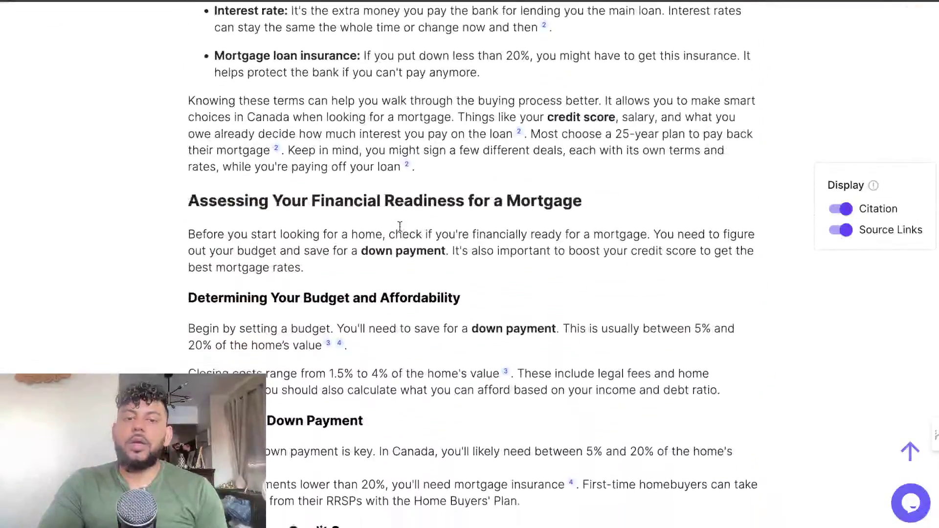
scroll(399, 226, down, 20)
scroll(399, 227, up, 2)
scroll(400, 226, up, 20)
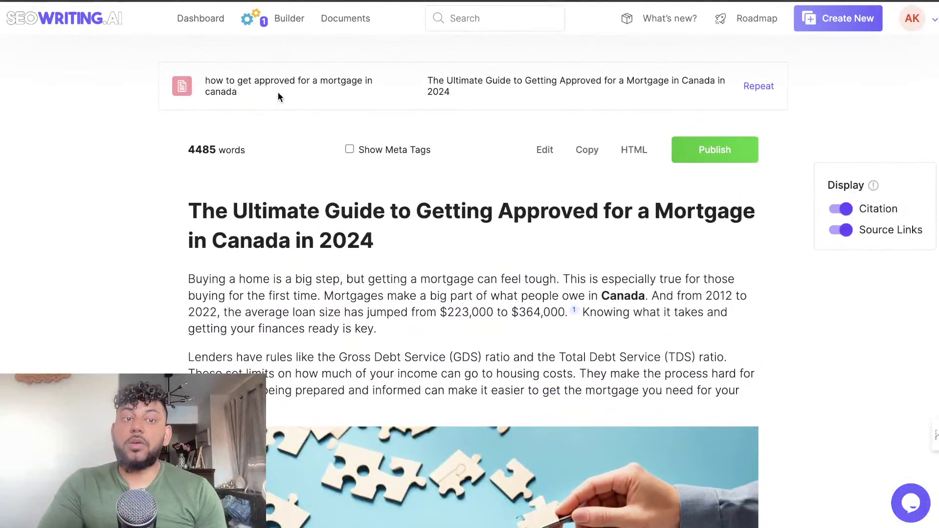
Leave the article for the dashboard, and check the self-employed mortgage article's generation status in the Builder list.
click(91, 20)
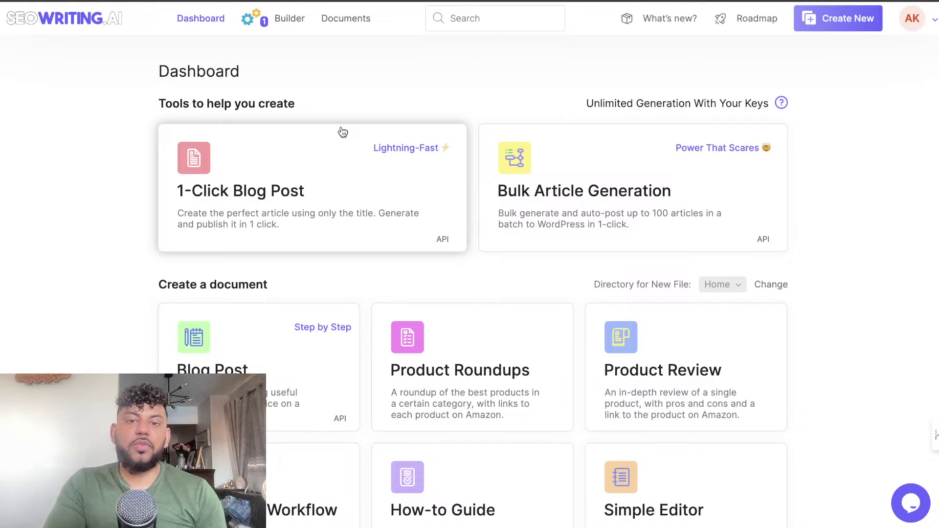
click(370, 187)
click(272, 22)
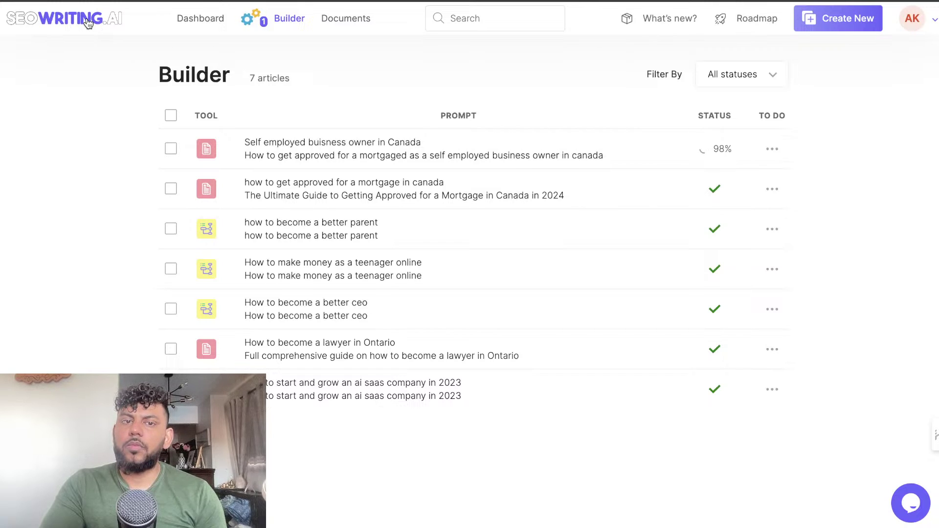
Reopen the 2024 Canadian mortgage guide, glance at its key takeaways, and return to the dashboard.
click(363, 205)
scroll(428, 278, down, 10)
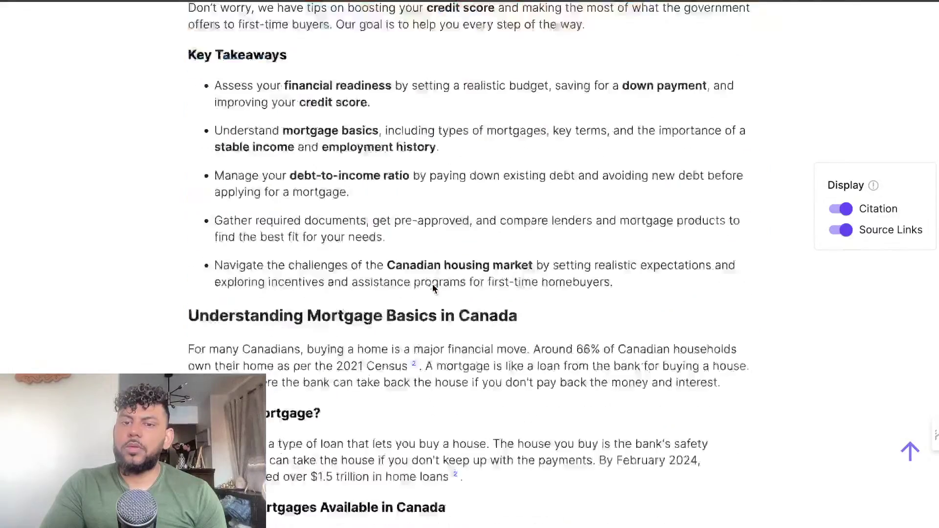
scroll(432, 277, up, 10)
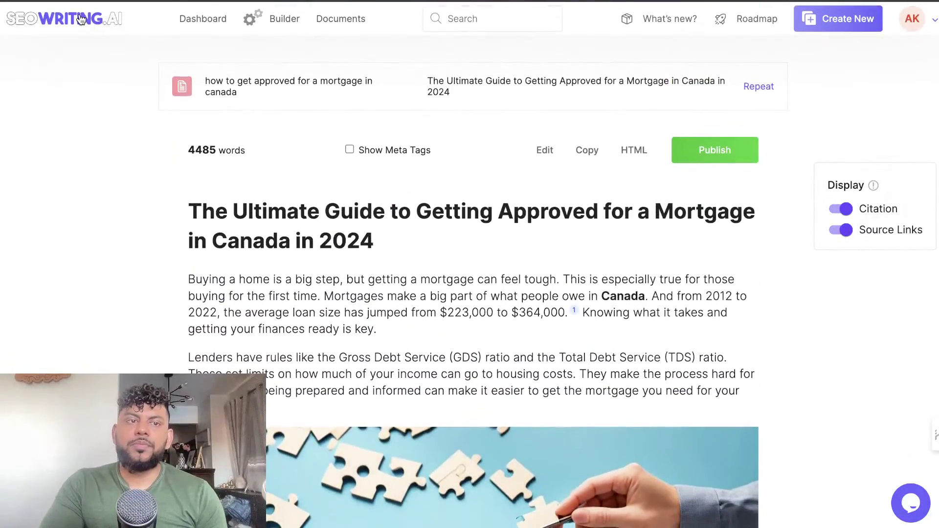
key(alt+Left)
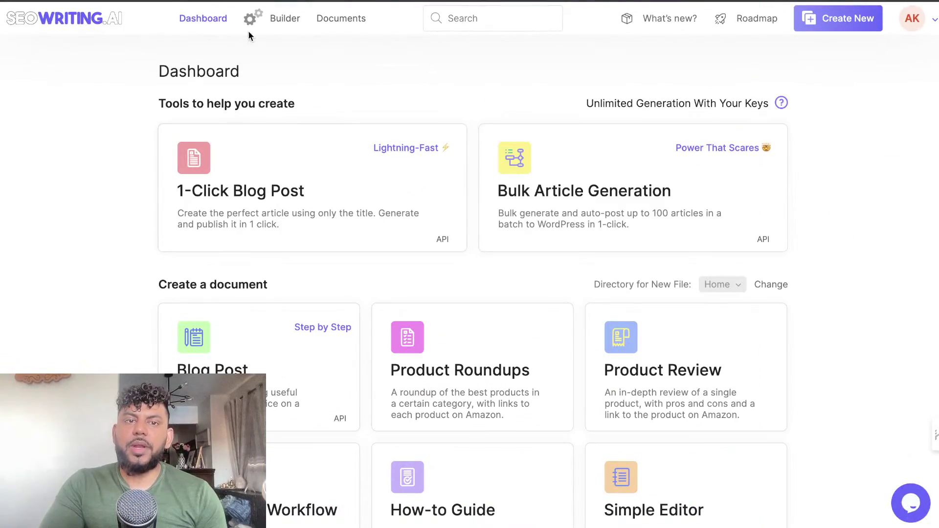
Open the finished self-employed business owner mortgage article from the Builder list and examine its introduction, image and key takeaways.
click(259, 26)
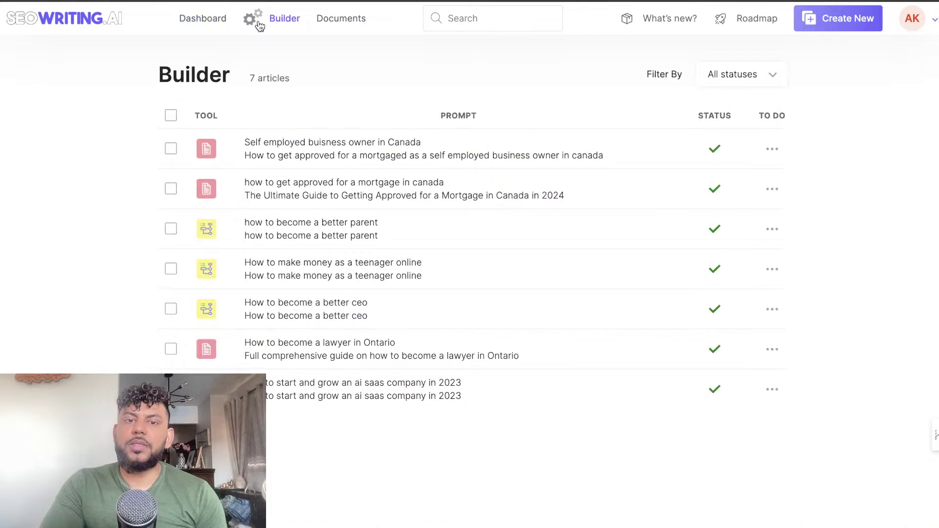
click(412, 153)
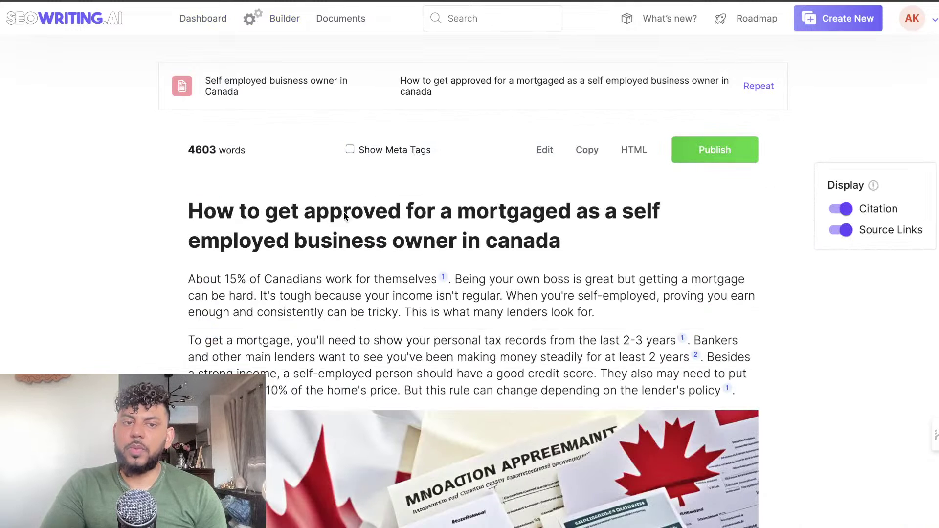
scroll(572, 249, down, 1)
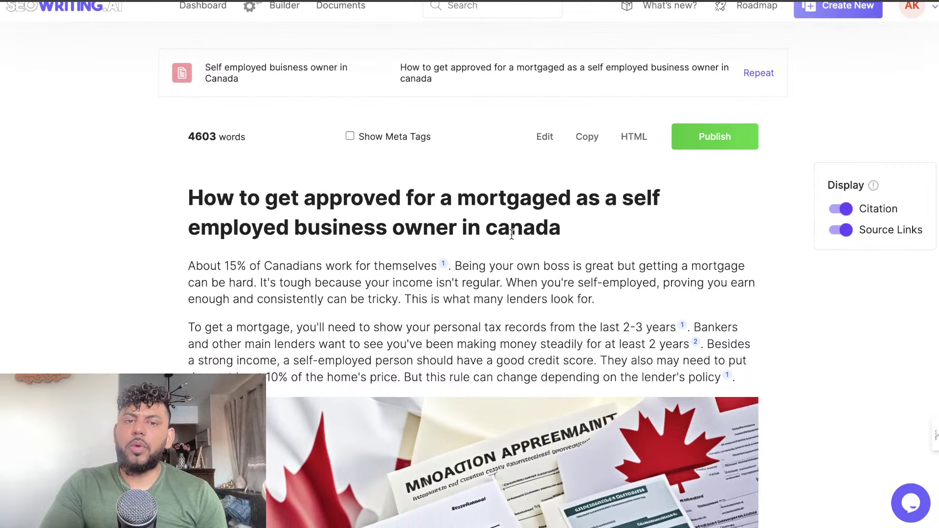
scroll(535, 252, down, 3)
scroll(318, 147, down, 1)
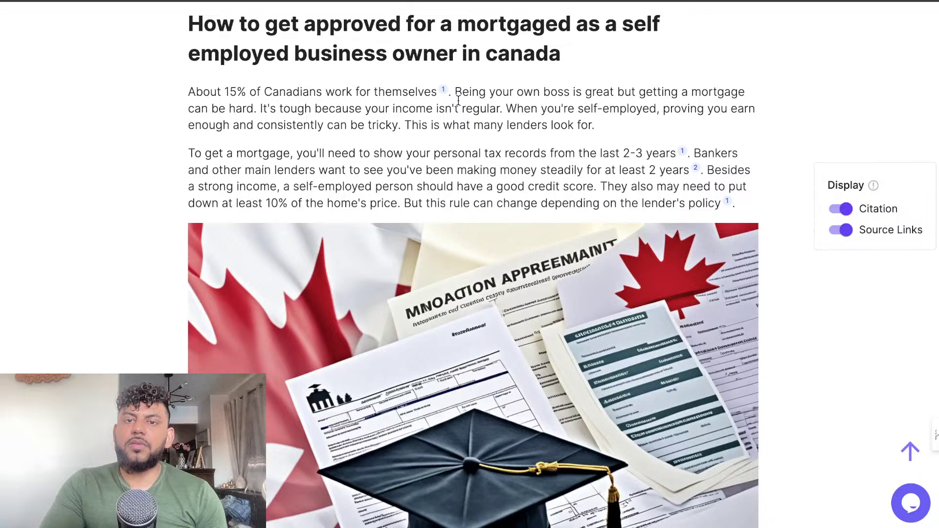
scroll(403, 132, down, 1)
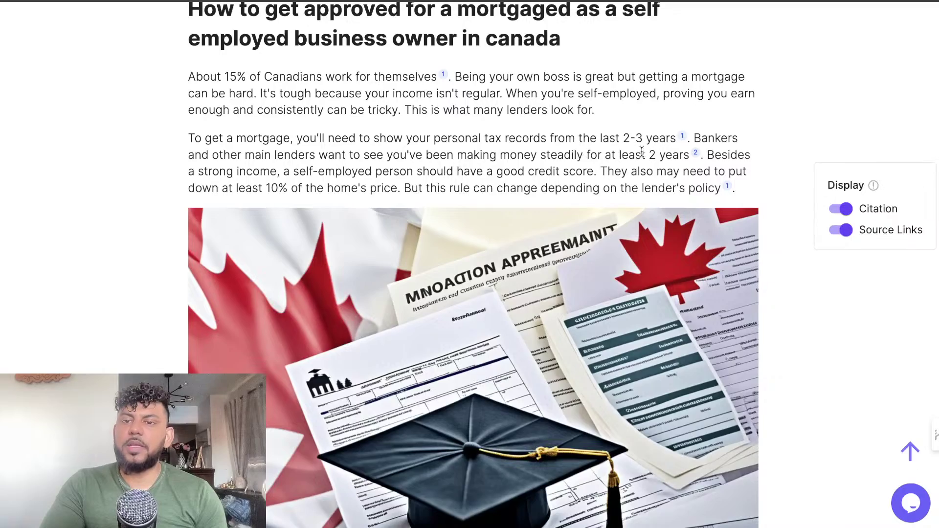
scroll(656, 167, down, 1)
scroll(656, 166, down, 8)
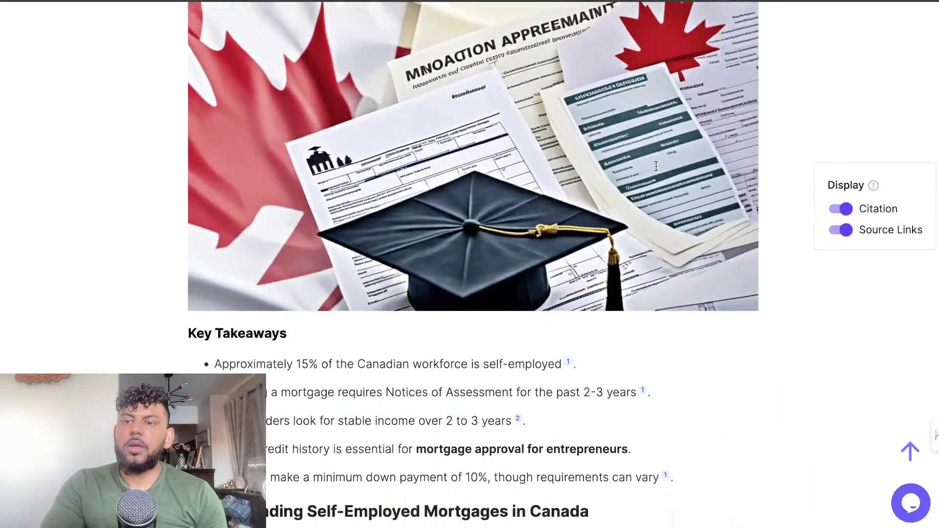
scroll(561, 194, down, 6)
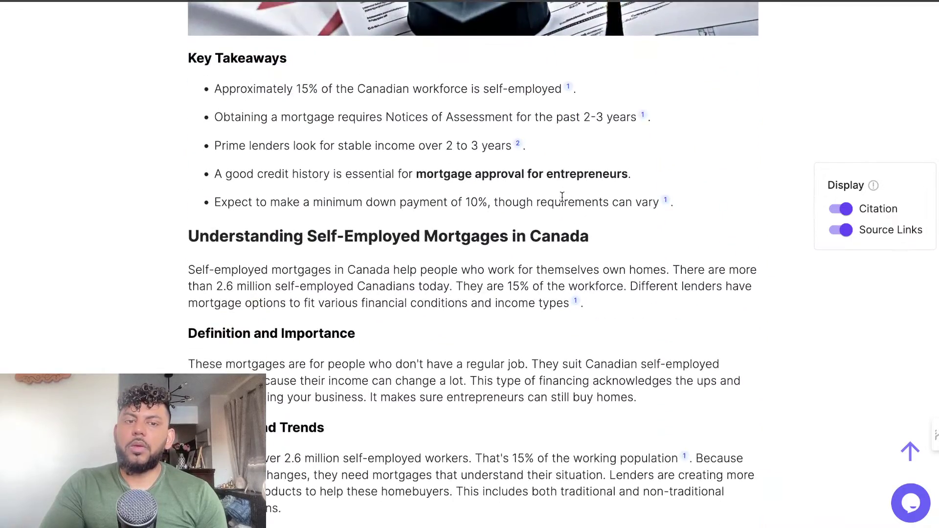
Examine the article's sections on statistics, self-employed challenges, credit history with embedded video, and essential documentation.
scroll(560, 195, down, 2)
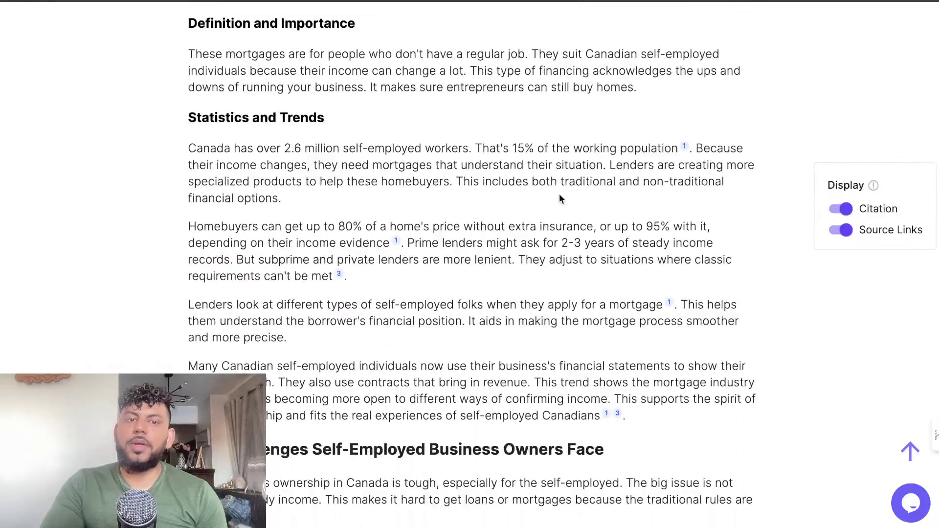
scroll(561, 197, down, 7)
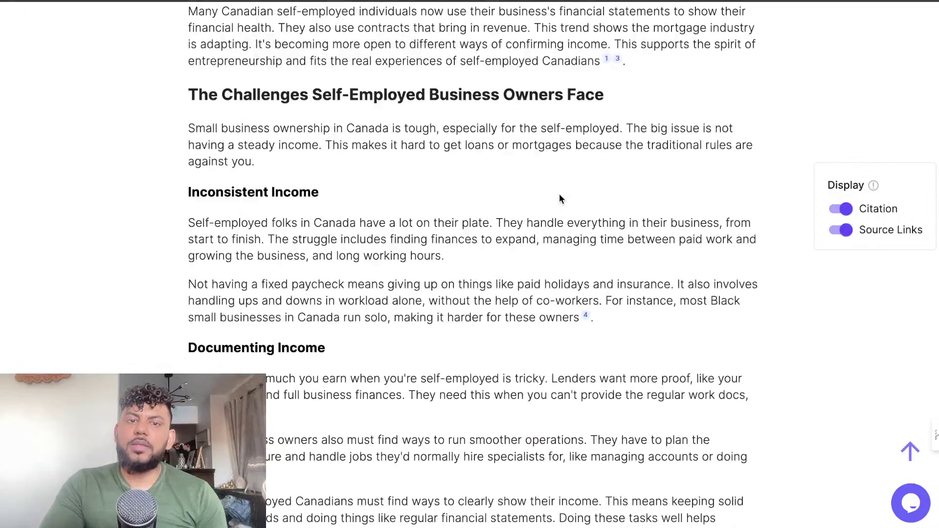
scroll(560, 195, down, 10)
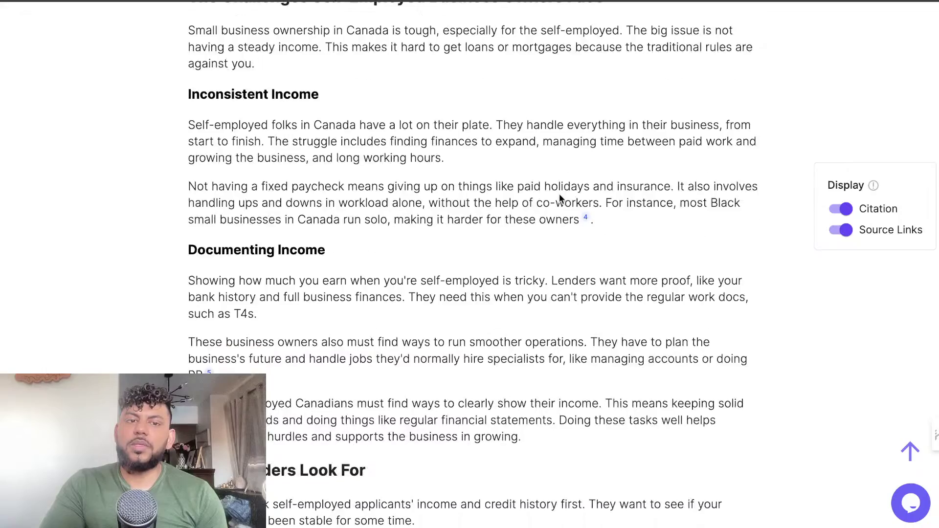
scroll(559, 194, down, 6)
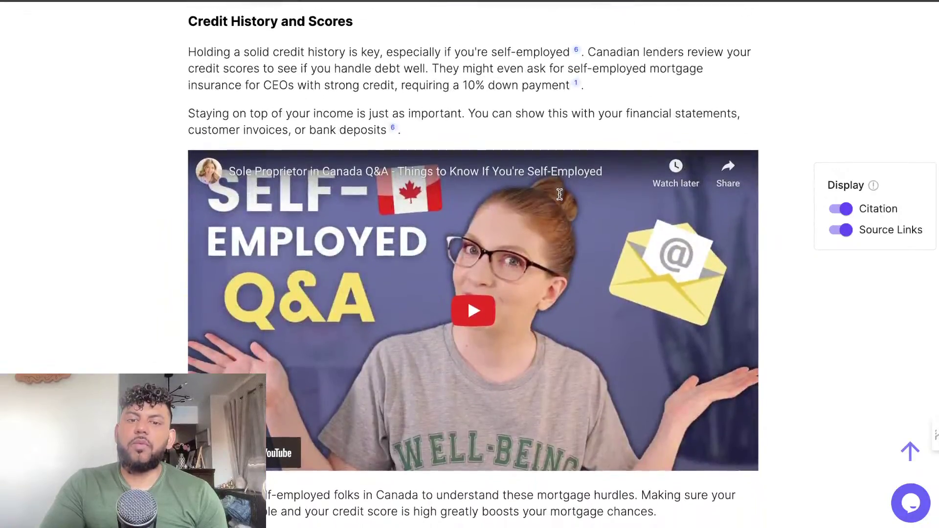
scroll(452, 266, down, 8)
scroll(452, 266, down, 9)
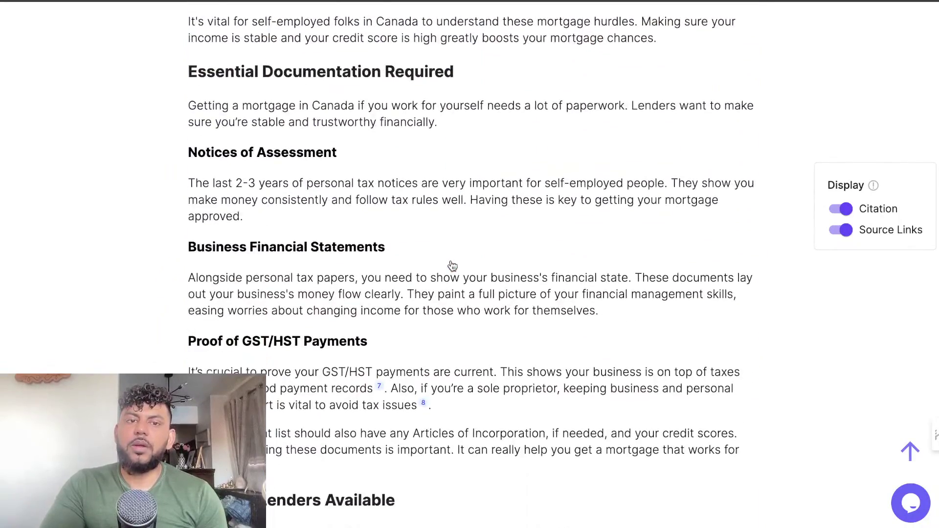
Examine the tax write-off, credit score and mortgage insurance sections, including the generated homeowner image.
scroll(452, 265, down, 20)
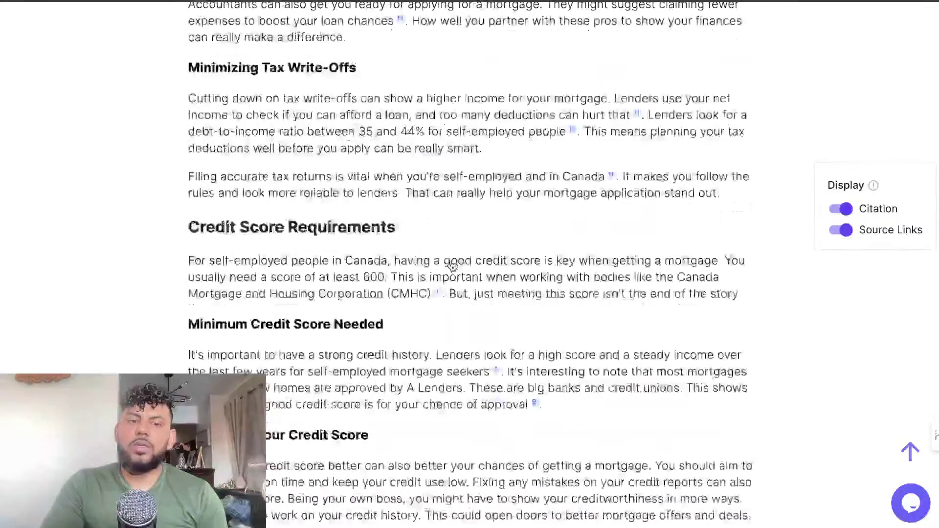
scroll(452, 265, down, 6)
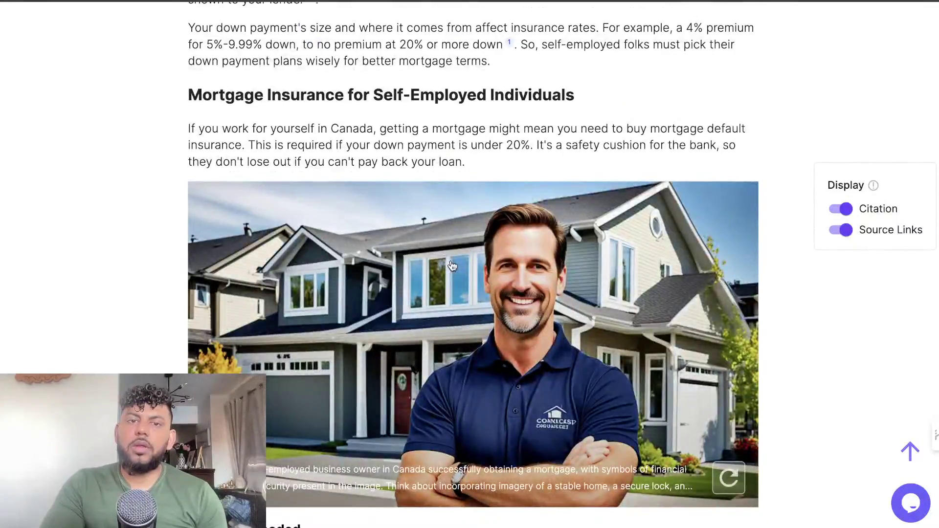
scroll(452, 266, down, 6)
scroll(452, 266, up, 6)
scroll(452, 265, down, 16)
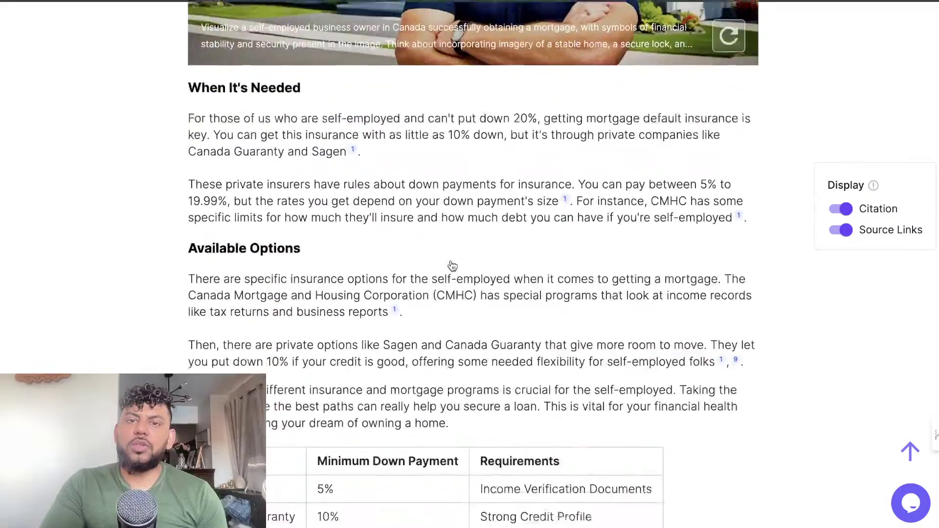
Examine the alternative mortgage options section and its generated image of self-employed people holding papers.
scroll(452, 265, down, 15)
scroll(452, 265, down, 14)
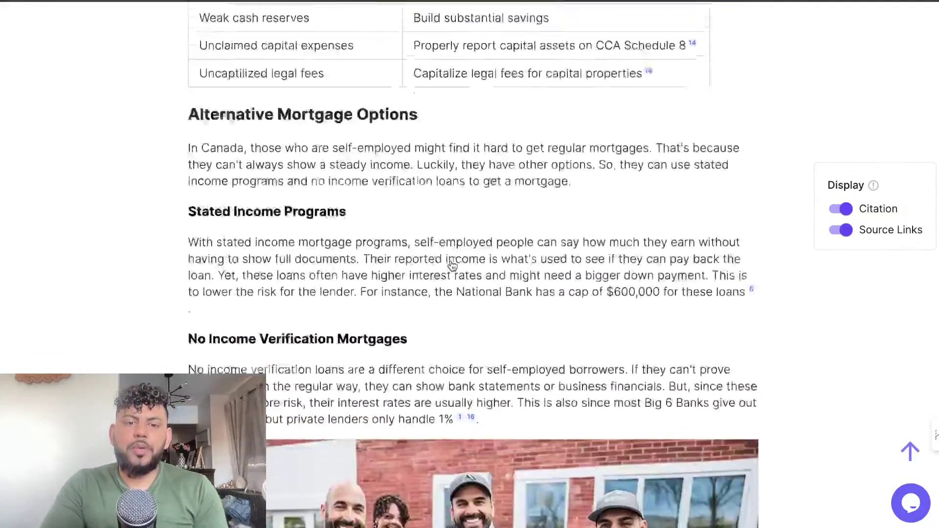
scroll(453, 266, down, 5)
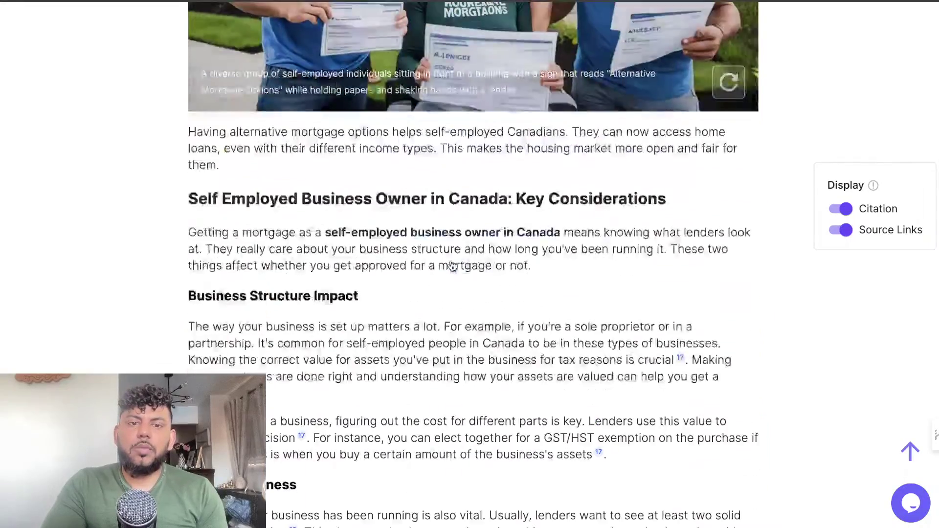
scroll(453, 269, up, 6)
scroll(453, 273, up, 1)
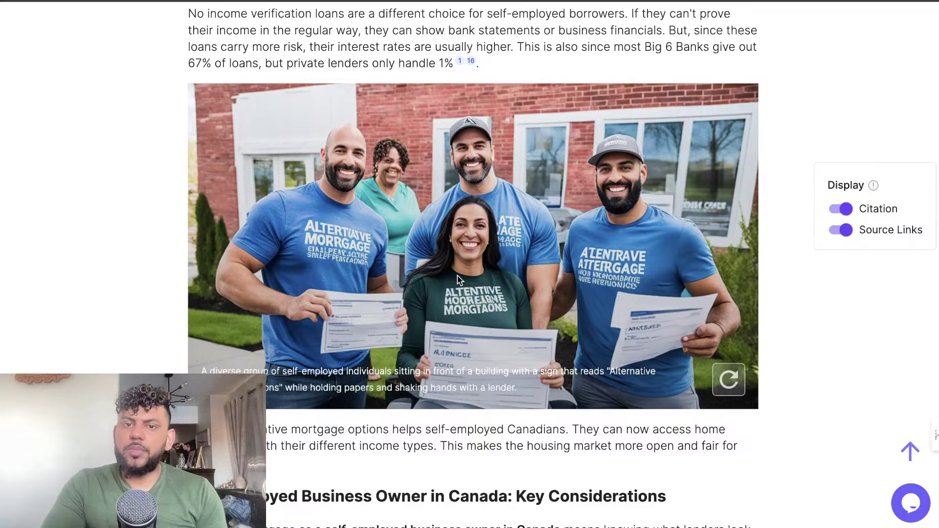
Skim the remaining sections of the self-employed article, and return to its title and word count.
scroll(457, 276, down, 20)
scroll(457, 276, down, 20)
scroll(458, 280, down, 8)
scroll(458, 279, up, 20)
scroll(458, 277, up, 20)
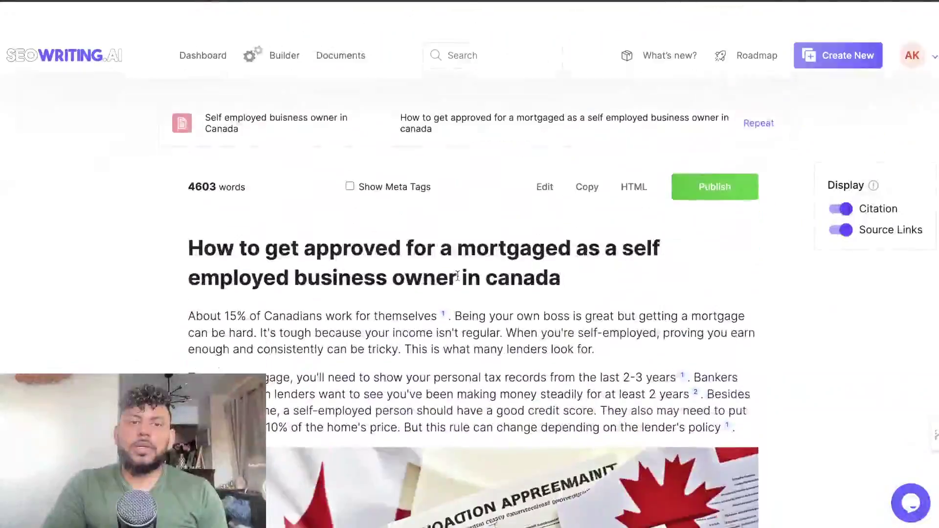
Check the article's word count, meta title and meta description, and copy the article's text.
drag(189, 151, 257, 154)
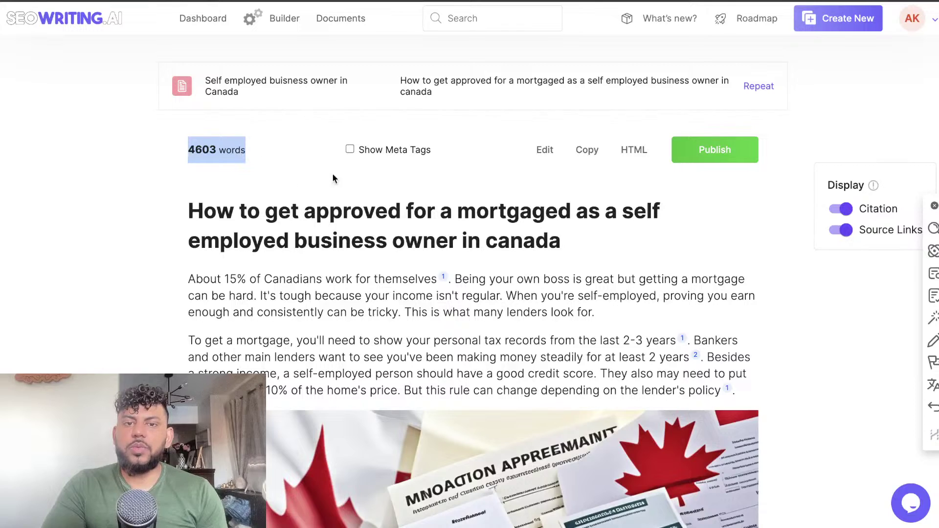
click(364, 148)
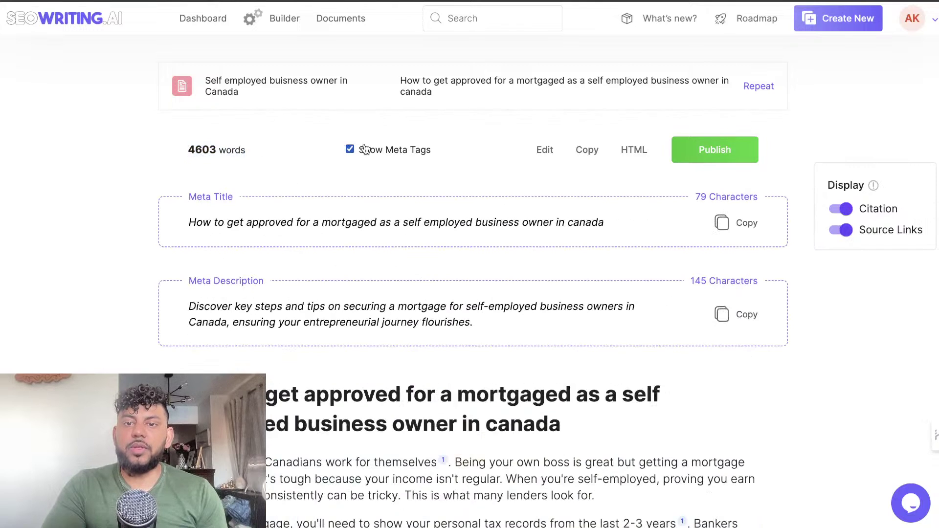
click(583, 151)
click(351, 149)
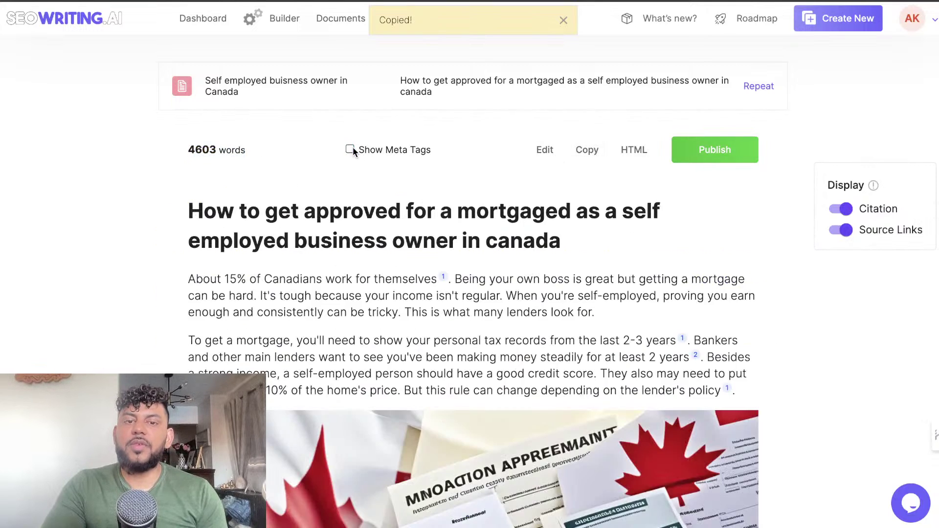
scroll(361, 153, down, 1)
scroll(396, 172, up, 1)
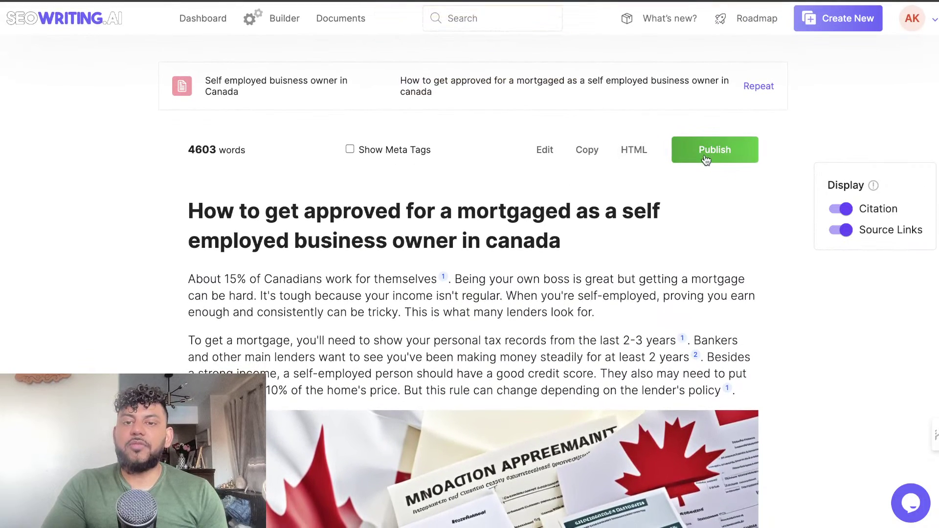
click(592, 150)
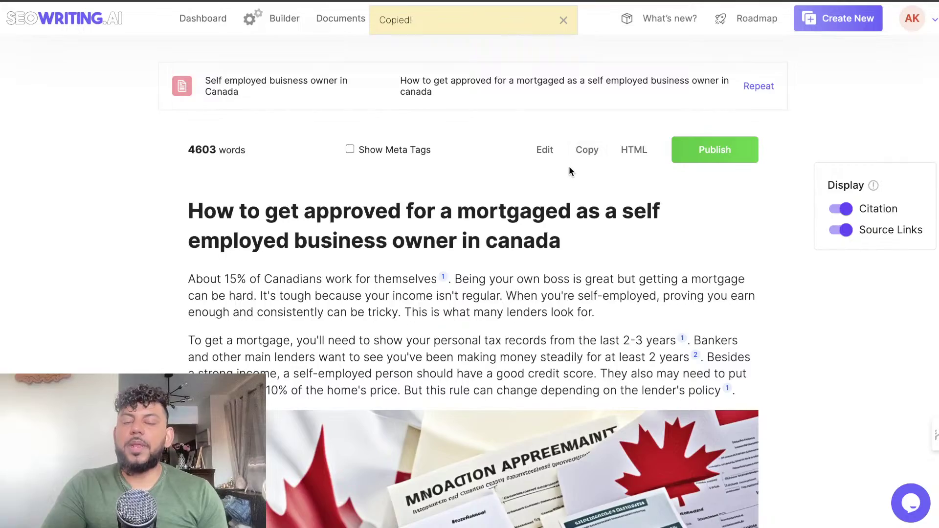
scroll(569, 170, down, 10)
scroll(569, 170, up, 10)
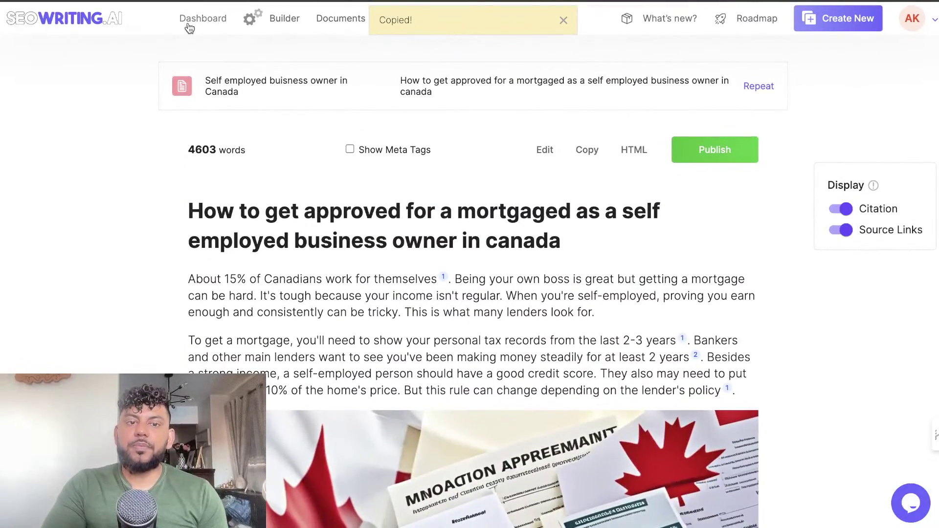
Open Bulk Article Generation from the dashboard and add another row to the empty article list.
click(189, 22)
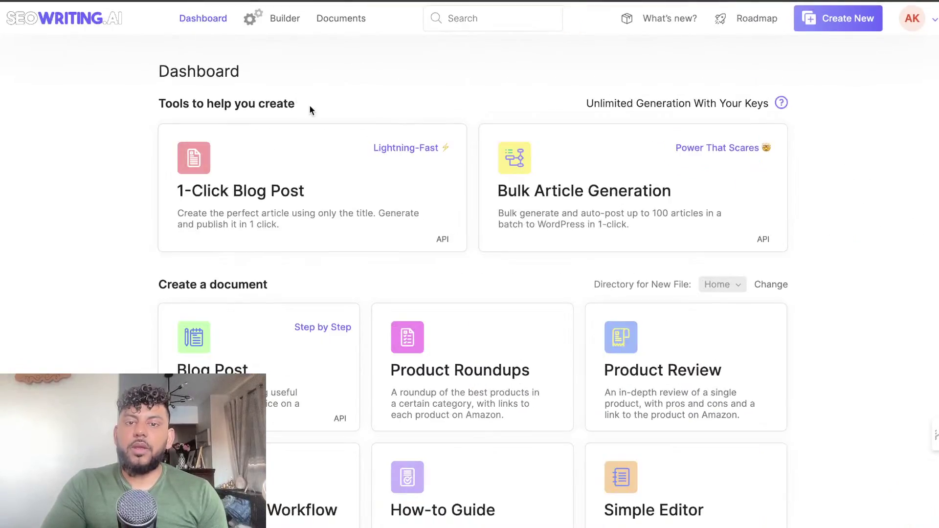
click(632, 214)
click(405, 230)
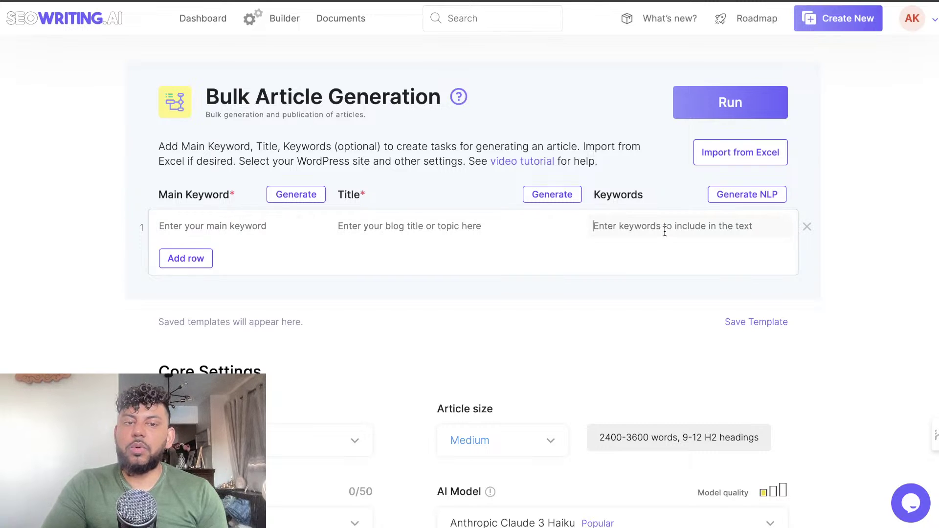
click(196, 266)
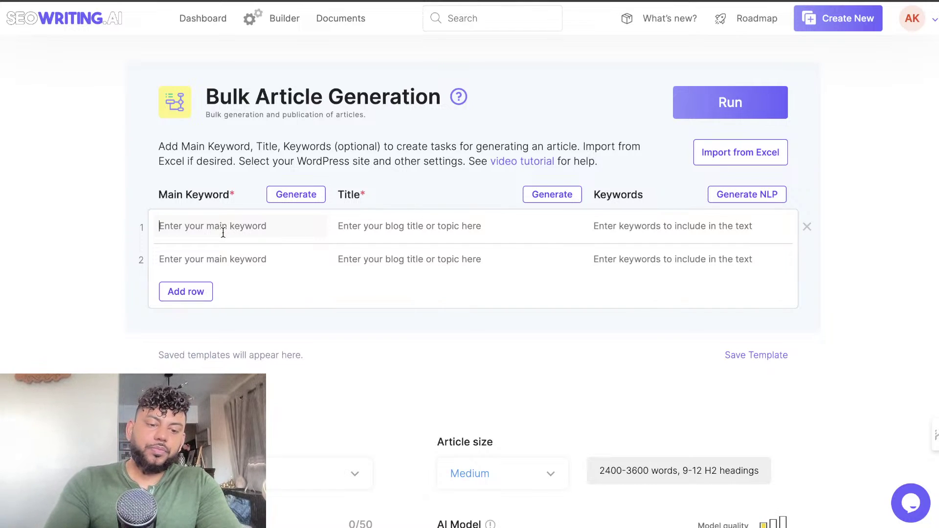
Enter the first row's main keyword "Private lending in ontario" and title "How to get a private mortage in ontario", and generate its NLP keywords.
text(Privat)
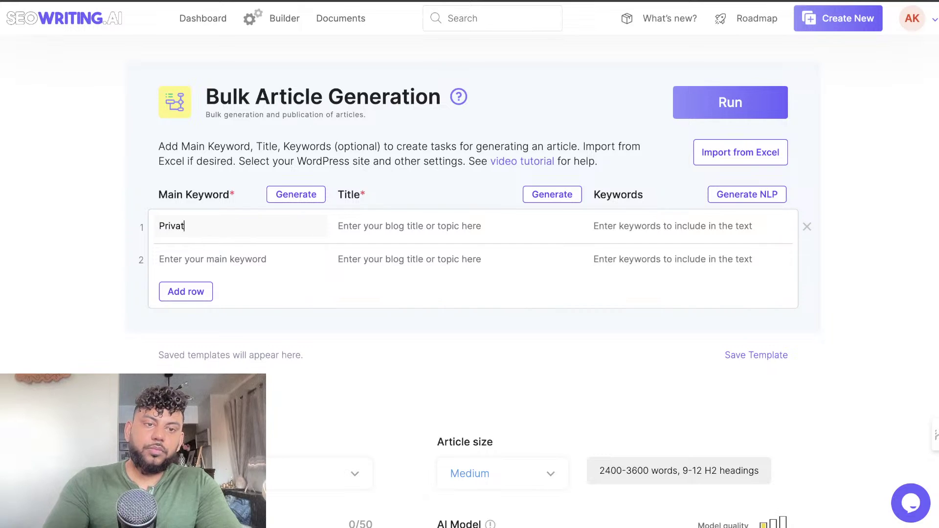
text(e lending in ontario)
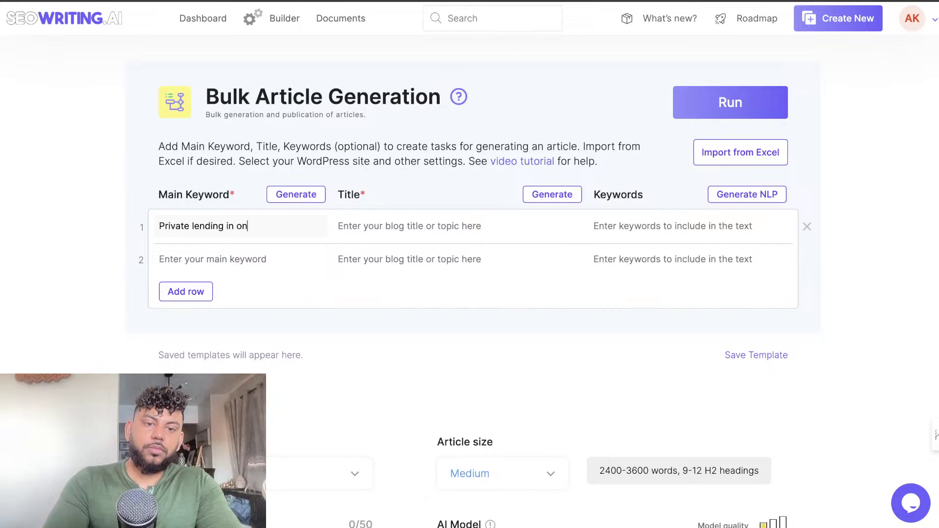
click(344, 234)
text(How to get a private mortag)
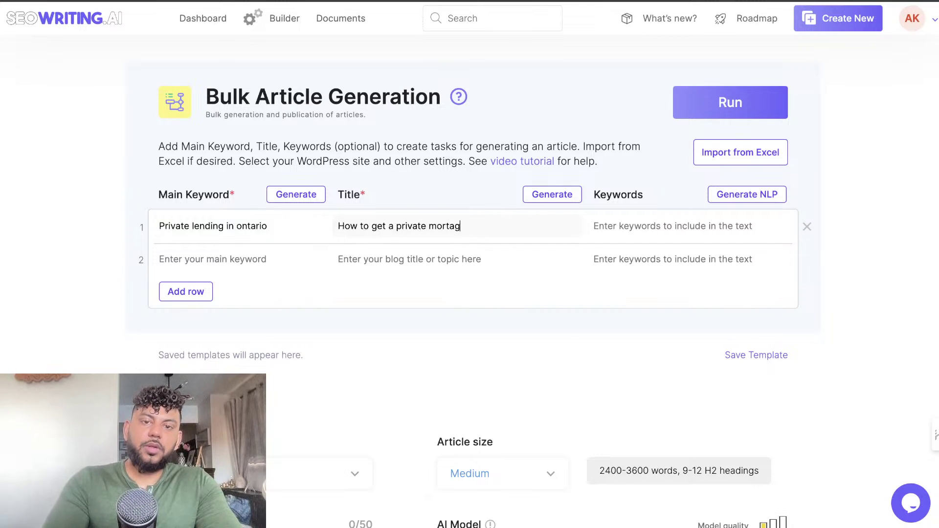
text(e in ontario)
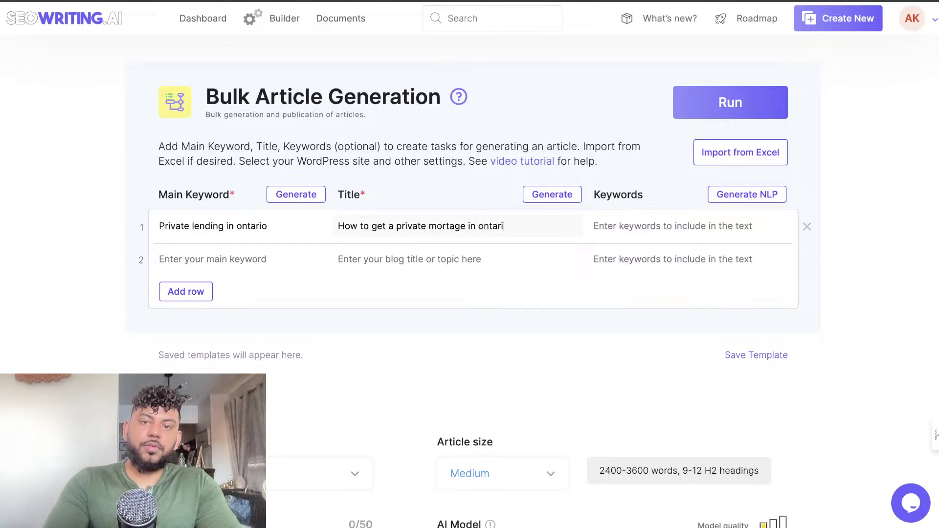
click(729, 196)
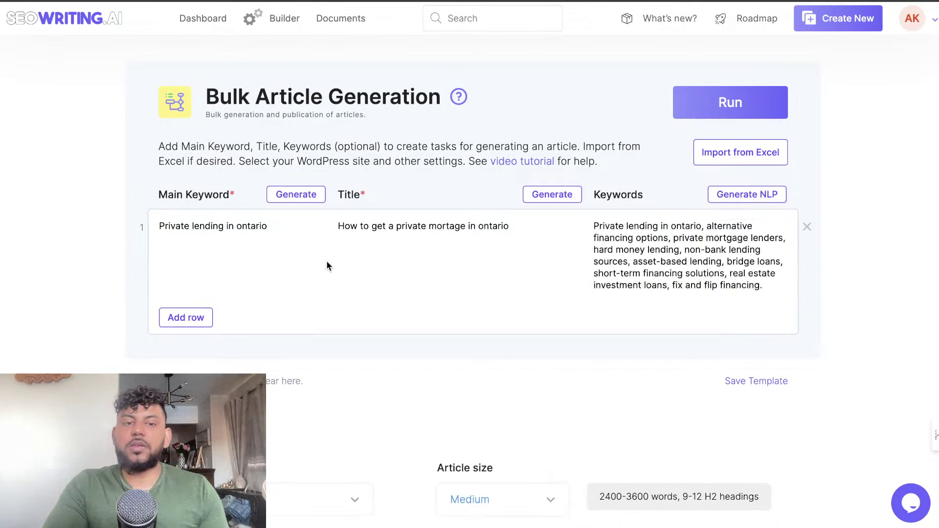
Add a second article row with the main keyword "refinancing house in ontario".
click(197, 318)
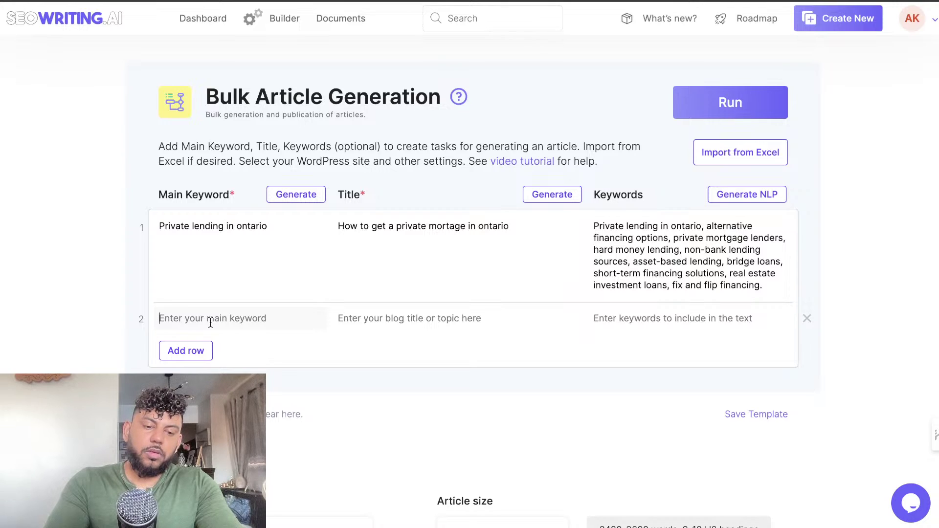
text(refin)
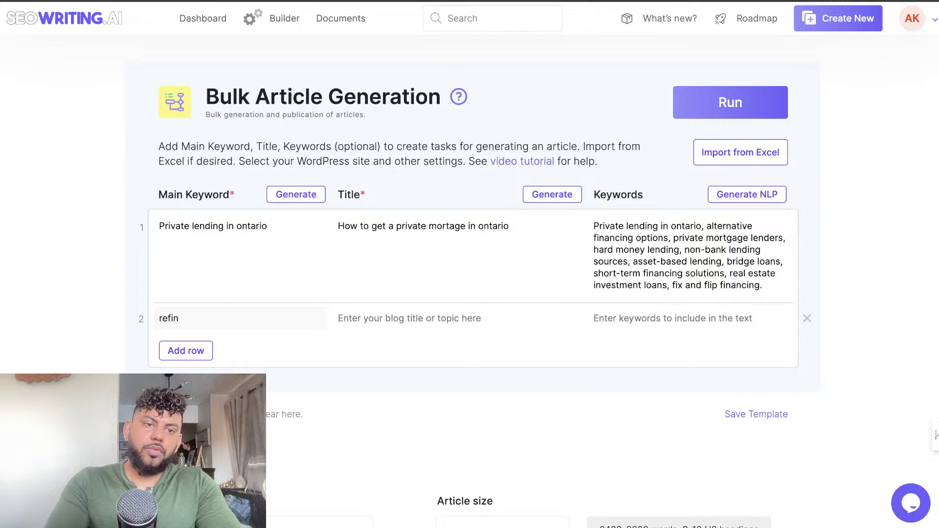
text(ancing )
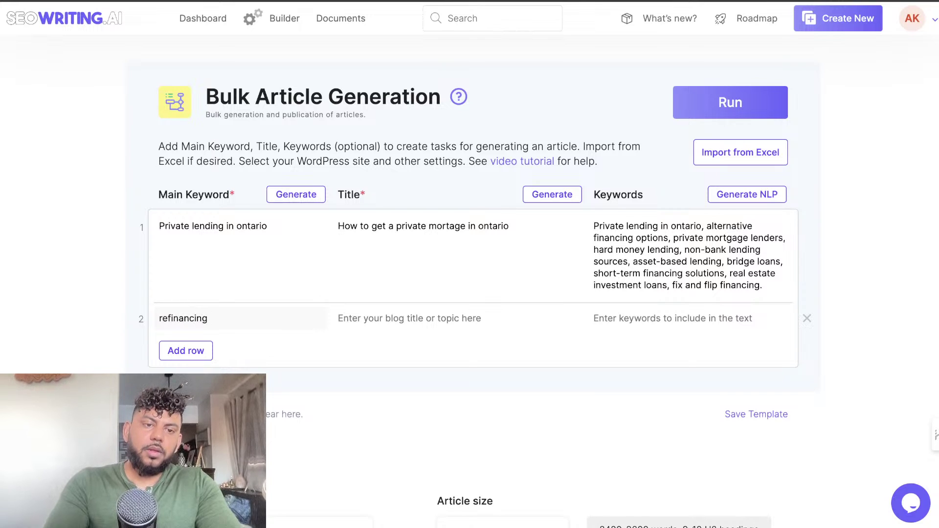
text(house in ontario)
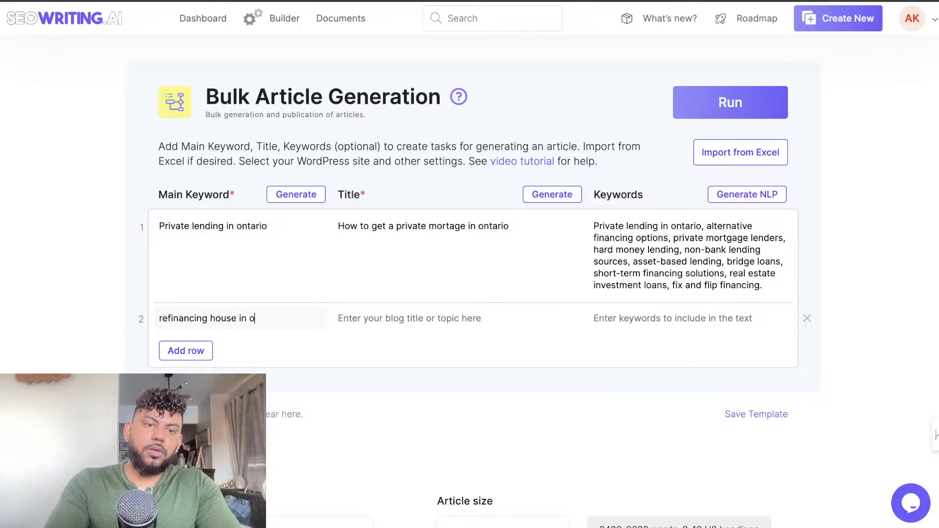
Title the second article "how to refinance your house in 2024 in ontario" and generate its NLP keywords.
click(373, 321)
text(how to refinance)
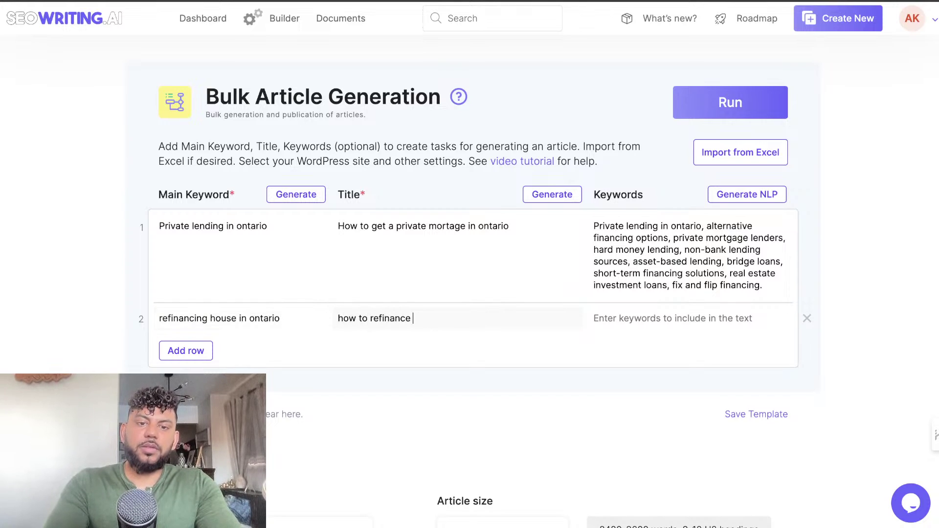
text( your house in 2024 in ontaru)
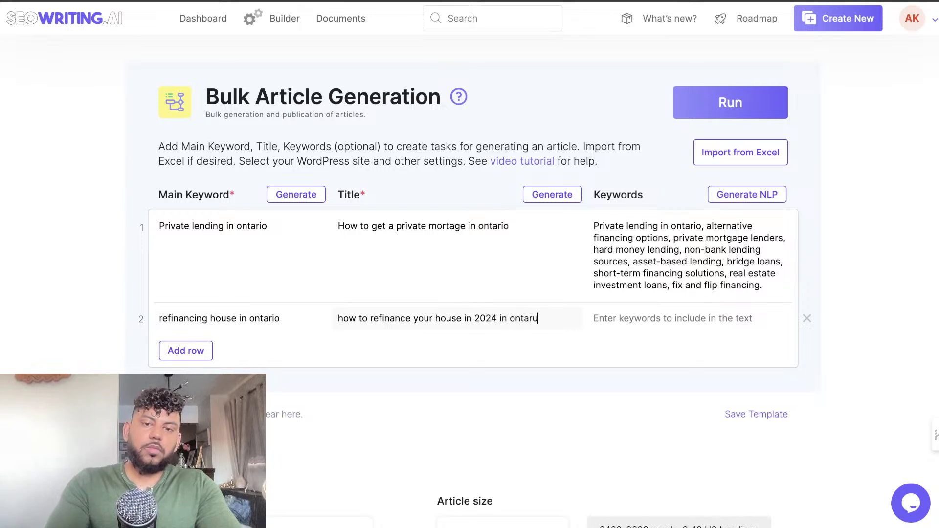
key(BackSpace)
text(io)
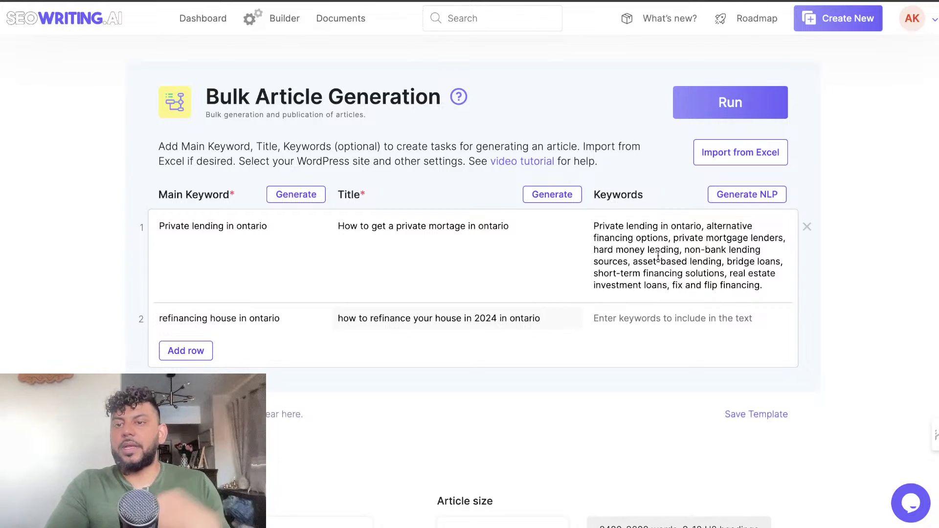
click(741, 195)
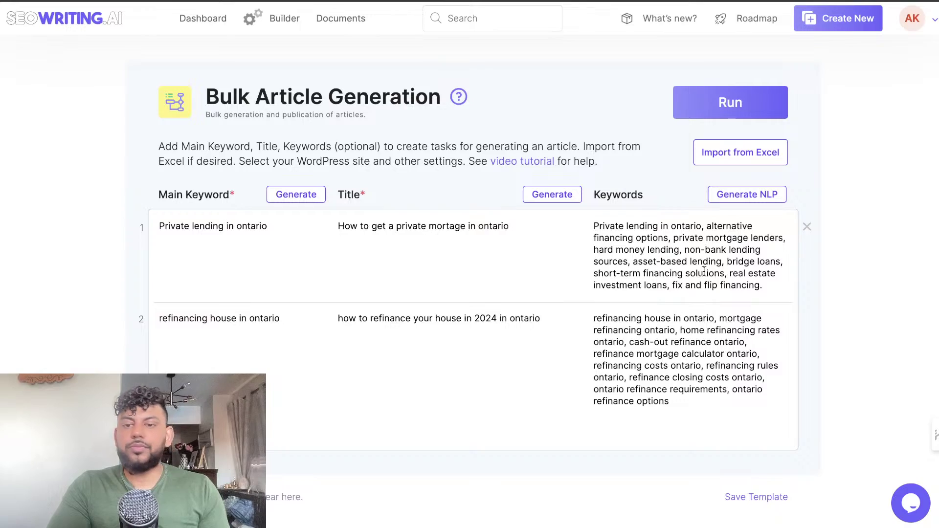
Set the AI model for the bulk articles to Anthropic Claude 3 Sonnet in the core settings.
scroll(603, 273, down, 7)
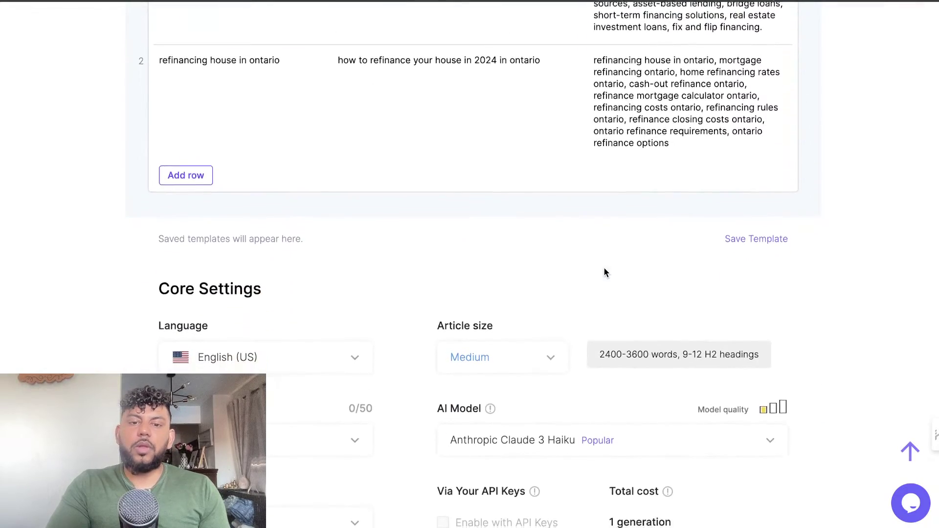
scroll(604, 273, up, 4)
scroll(489, 275, down, 4)
scroll(515, 248, up, 6)
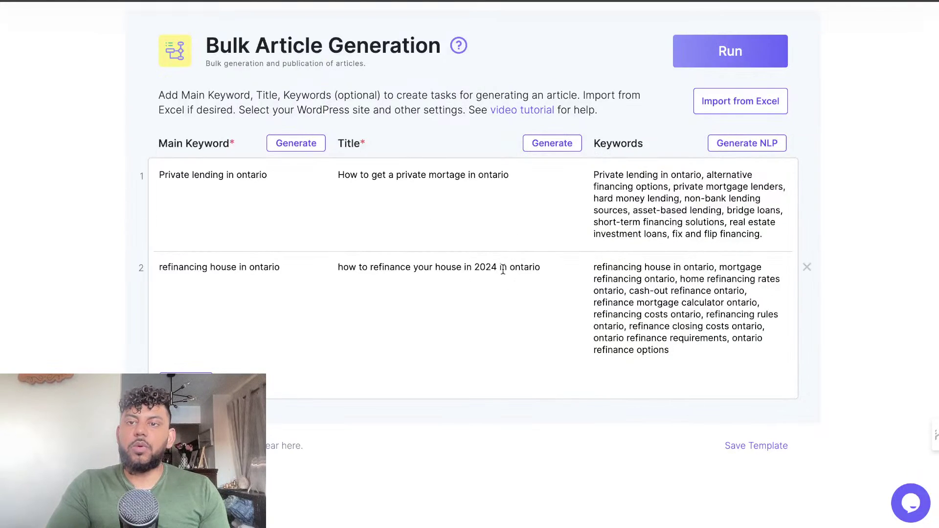
scroll(503, 268, down, 7)
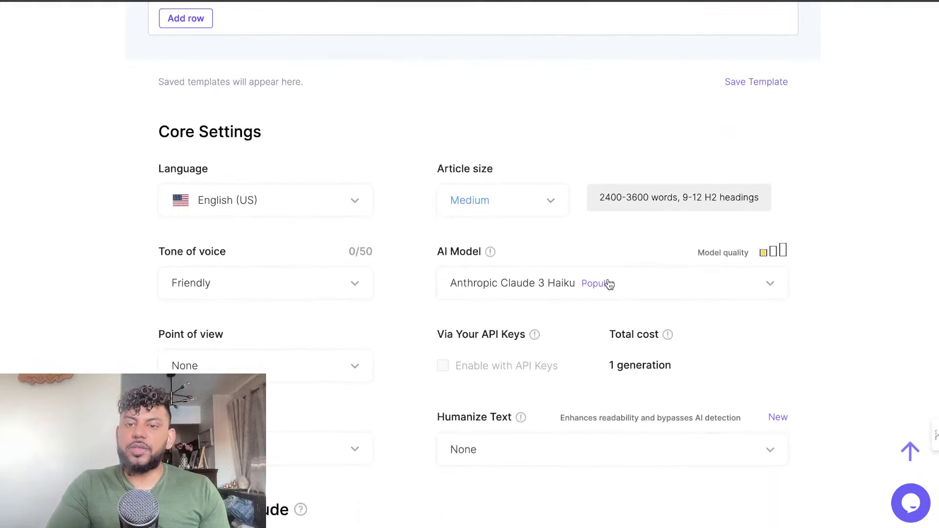
click(610, 285)
scroll(704, 333, down, 1)
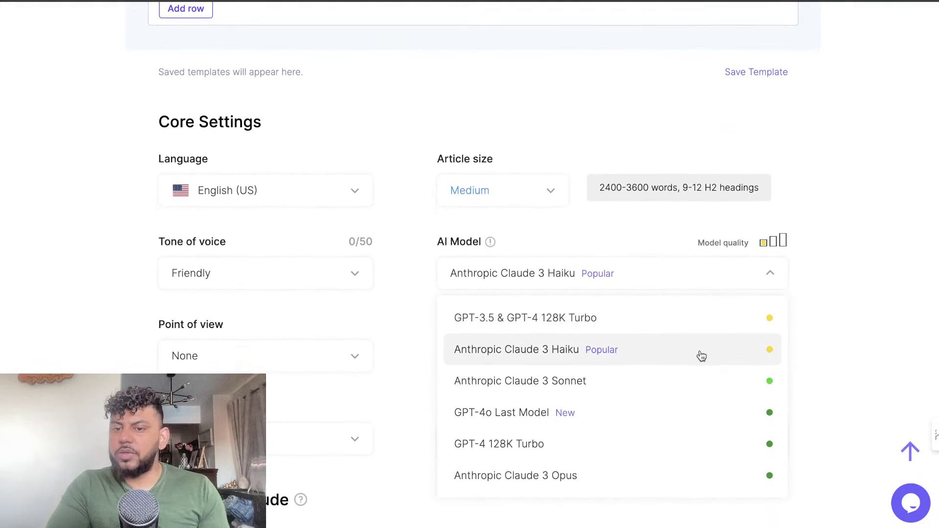
click(696, 389)
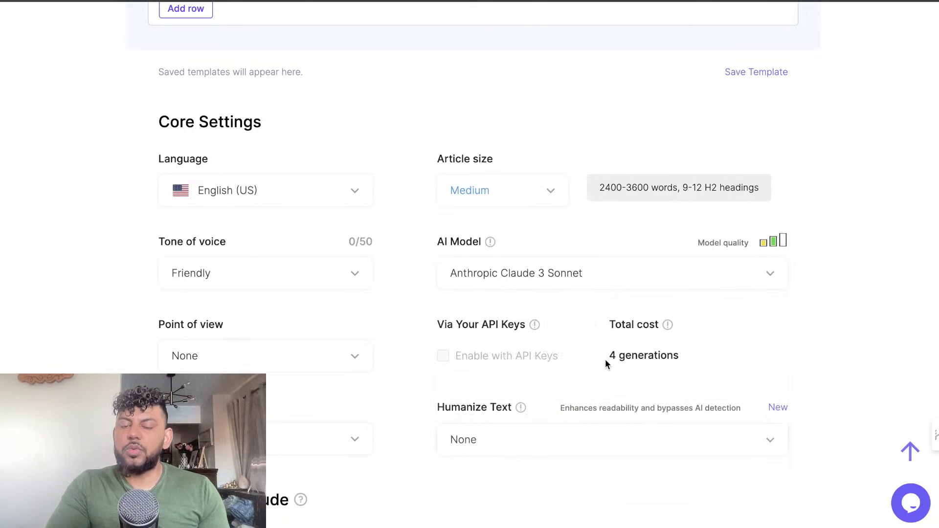
Humanize the text at the recommended "8th & 9th grade, easily understood" reading level.
scroll(584, 305, down, 12)
scroll(583, 305, up, 6)
scroll(583, 300, up, 15)
scroll(583, 300, down, 7)
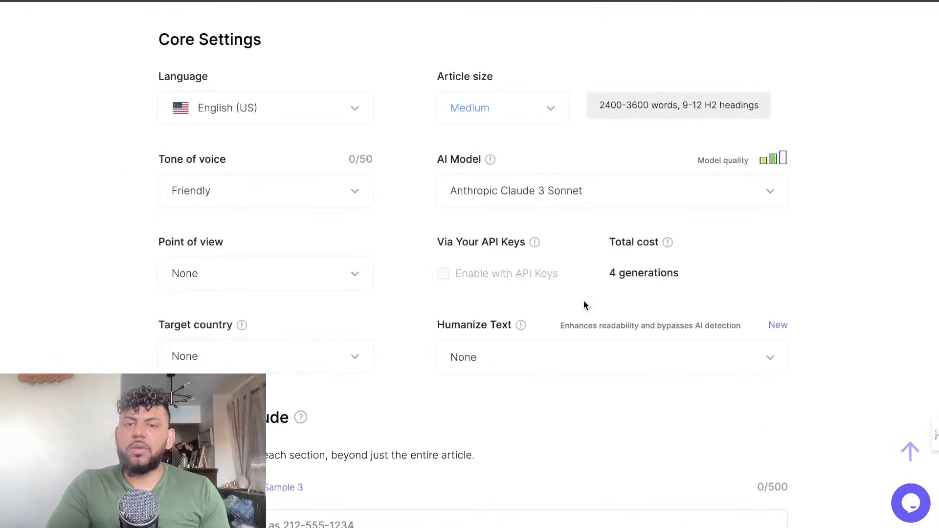
click(506, 357)
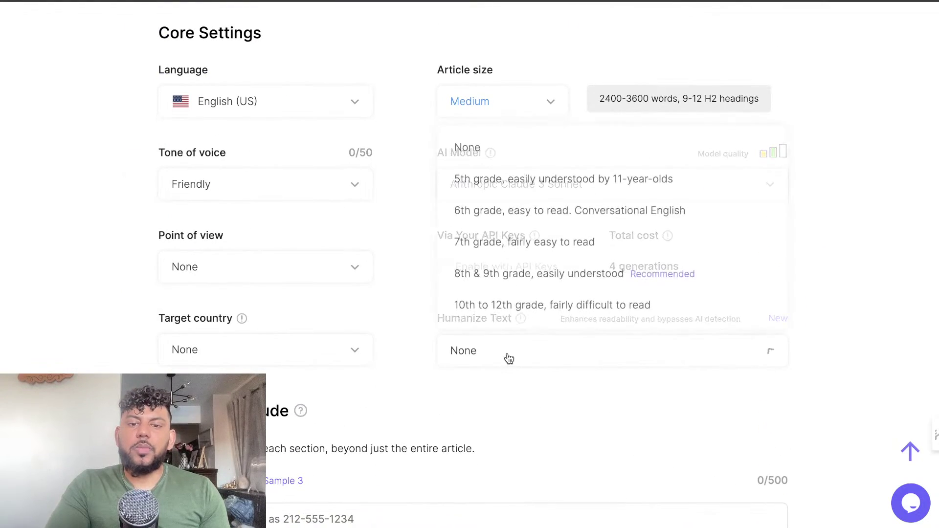
click(534, 279)
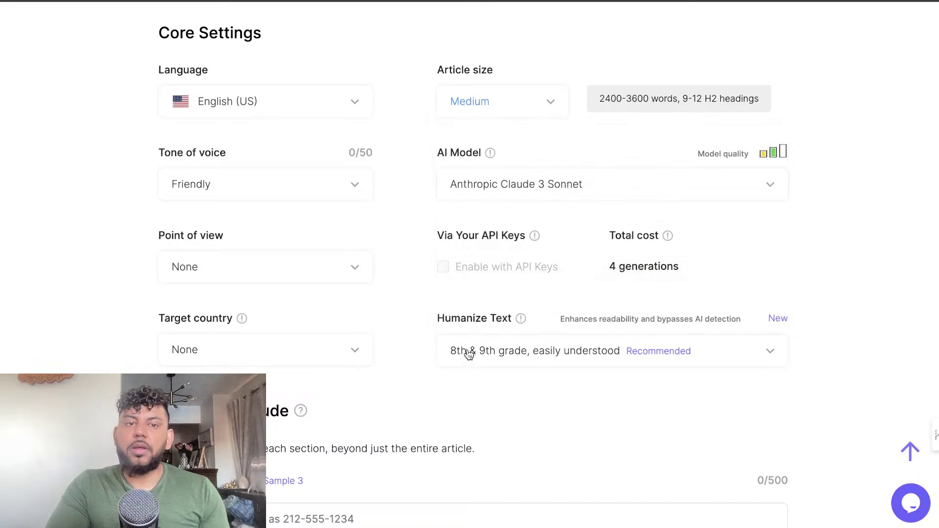
Set the target country of the bulk articles to Canada.
scroll(308, 236, down, 3)
click(308, 234)
click(254, 389)
Enable the web connection for the bulk articles with the Deep Web option.
scroll(465, 264, down, 12)
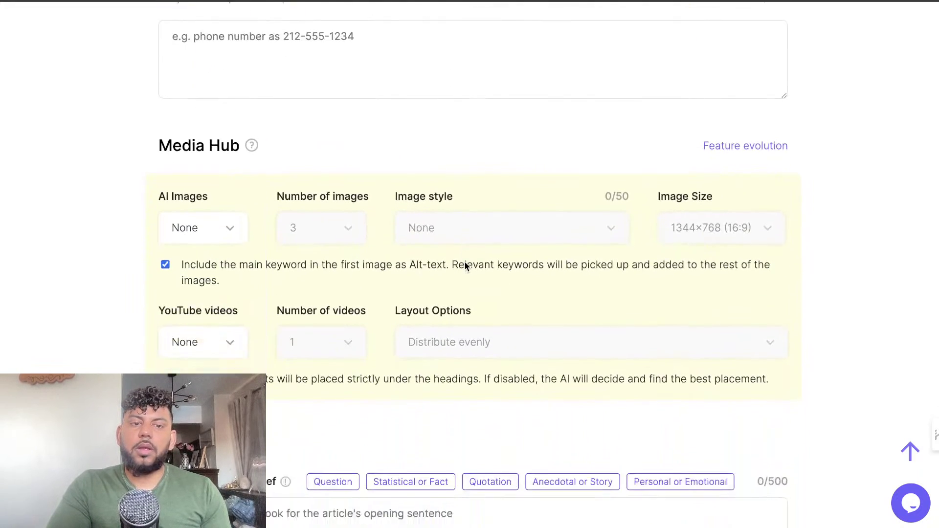
scroll(466, 267, down, 1)
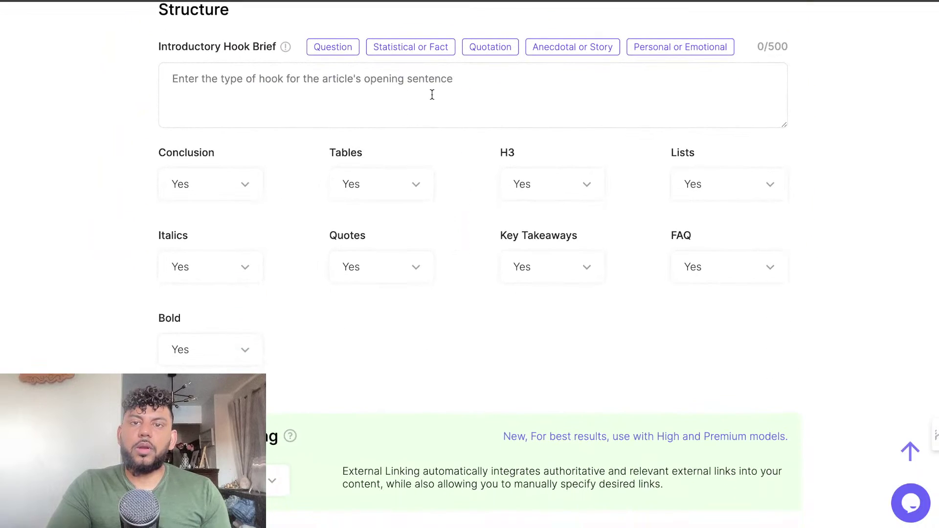
scroll(432, 94, down, 10)
click(288, 128)
click(227, 237)
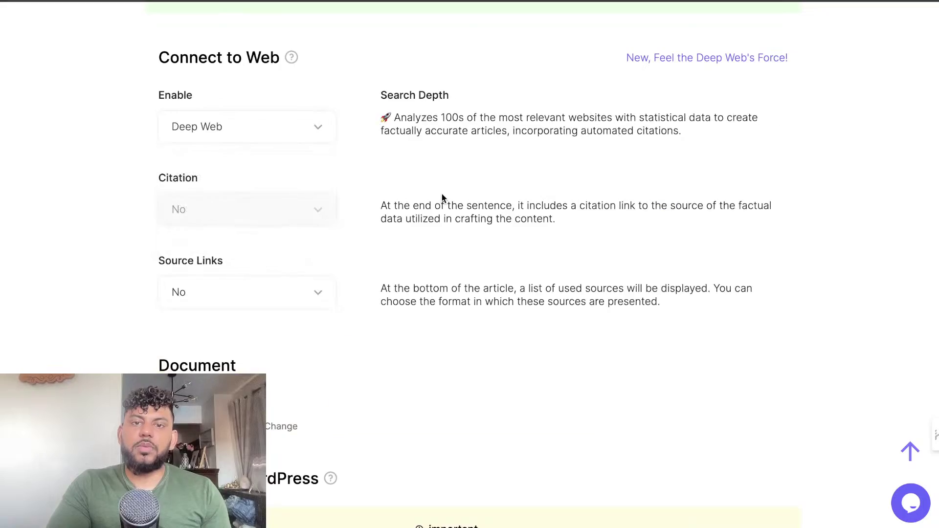
Run the bulk generation of the two Ontario articles on private lending and house refinancing, without posting them.
scroll(443, 198, down, 3)
scroll(443, 195, up, 15)
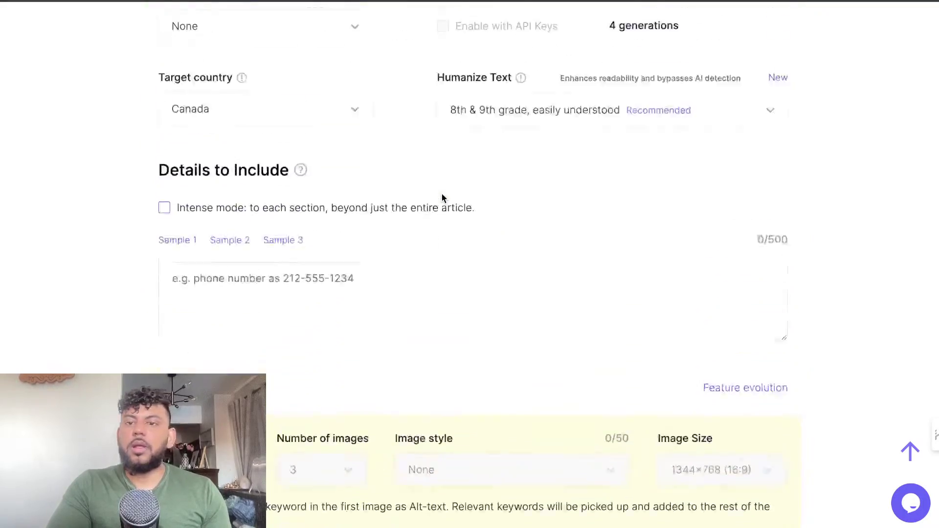
scroll(587, 147, down, 1)
click(744, 103)
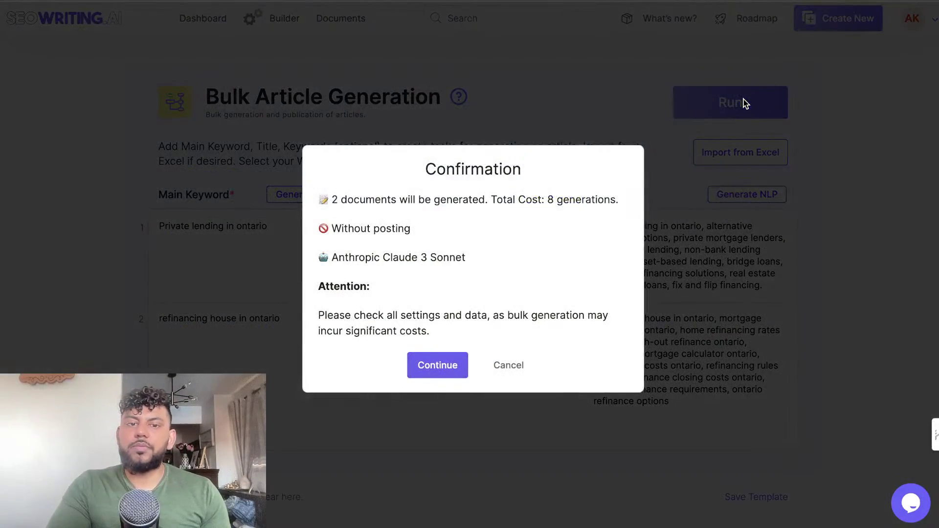
click(447, 366)
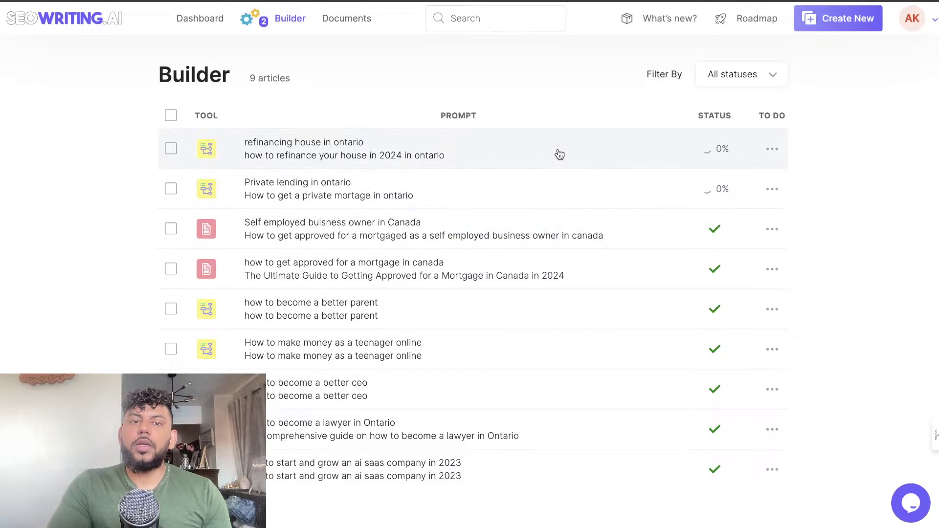
Look through the dashboard's content creation tools, the last documents and the plan details.
click(71, 21)
scroll(336, 225, down, 10)
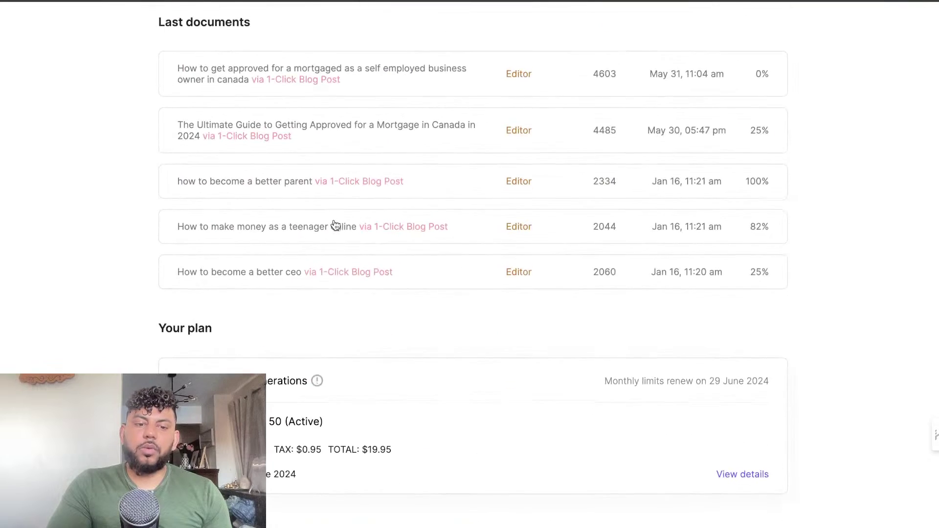
scroll(335, 225, up, 1)
mouse_move(935, 435)
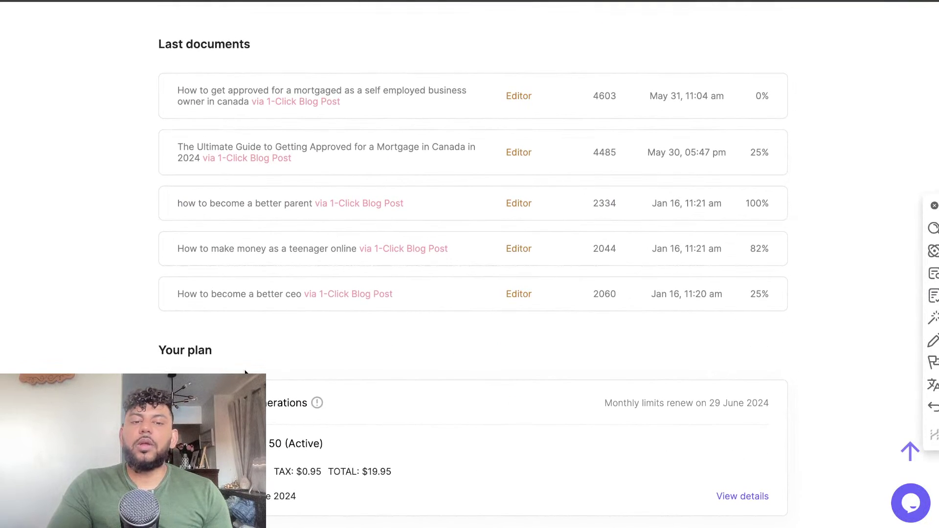
scroll(245, 372, up, 6)
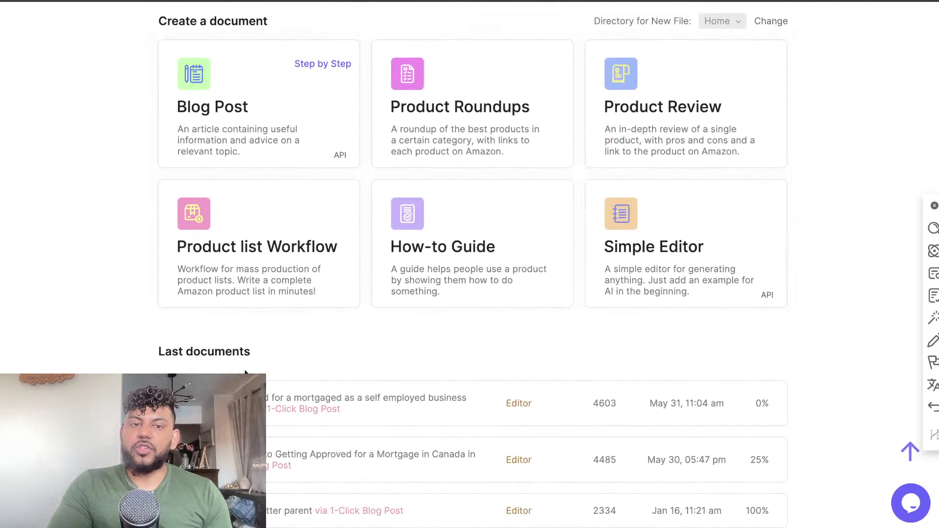
scroll(444, 362, down, 2)
scroll(545, 338, down, 3)
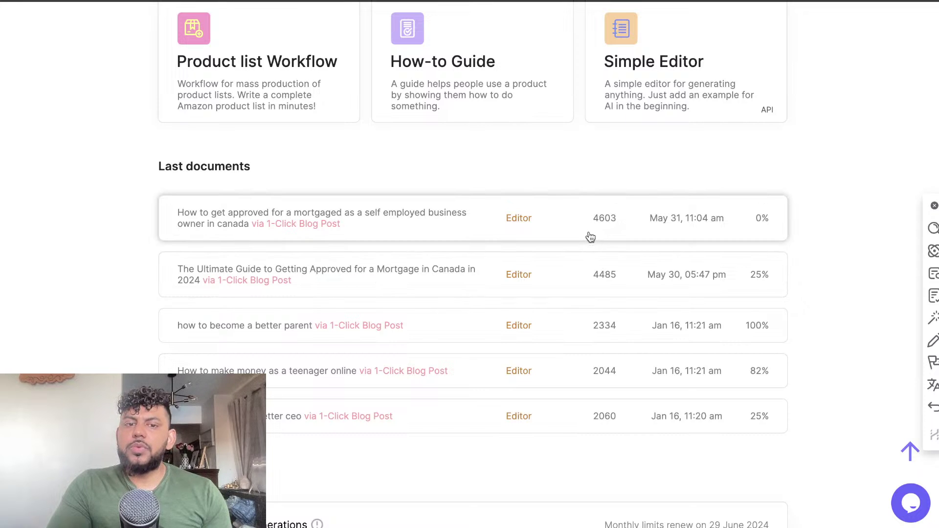
scroll(577, 212, down, 5)
scroll(577, 211, up, 10)
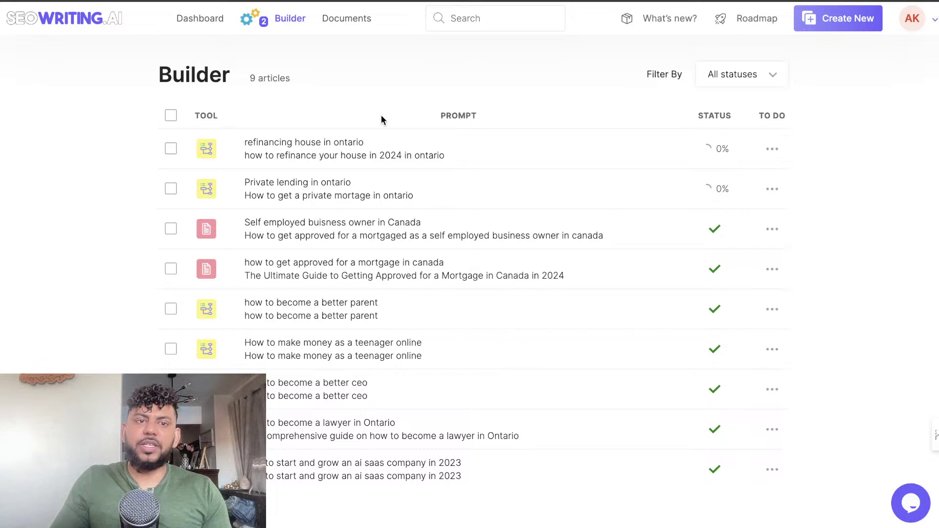
click(90, 21)
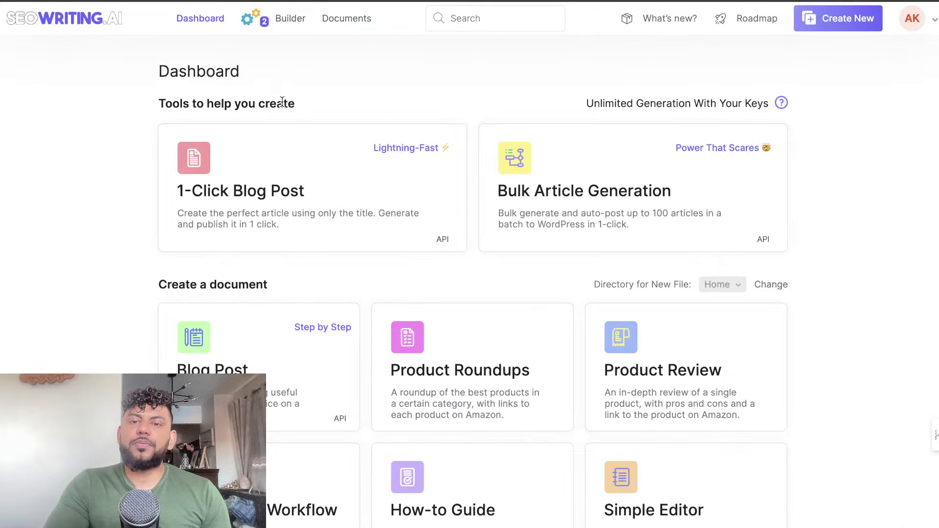
scroll(281, 101, down, 1)
scroll(287, 110, up, 1)
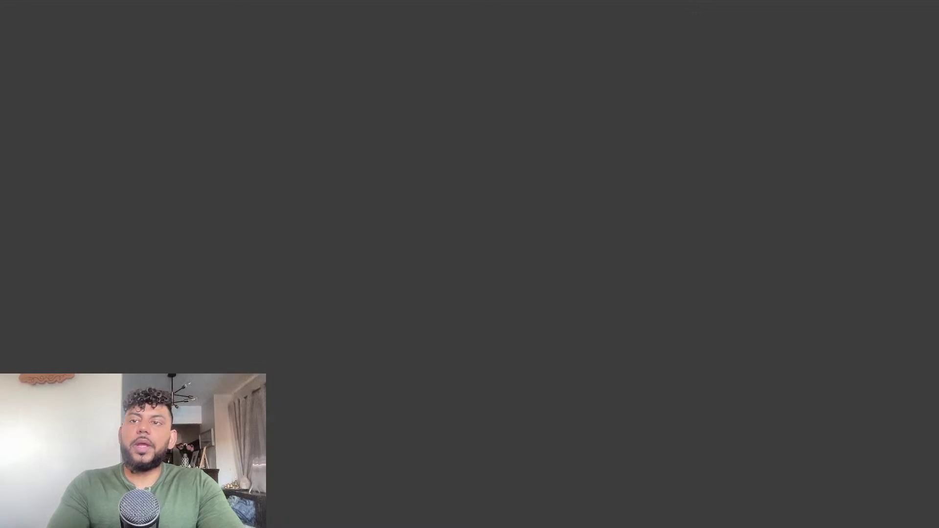
Open the WordRocket website in the browser and sign in to its template dashboard.
key(super+l)
text(wor)
key(Return)
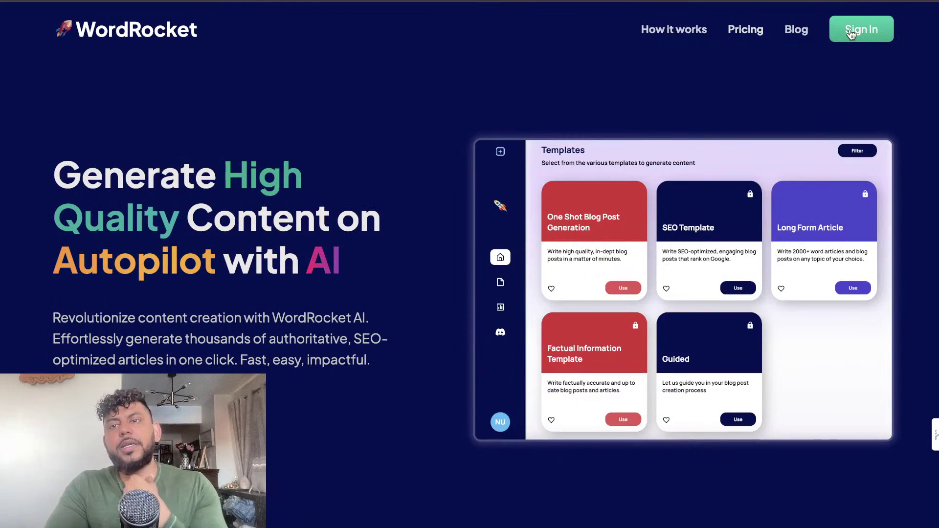
click(848, 39)
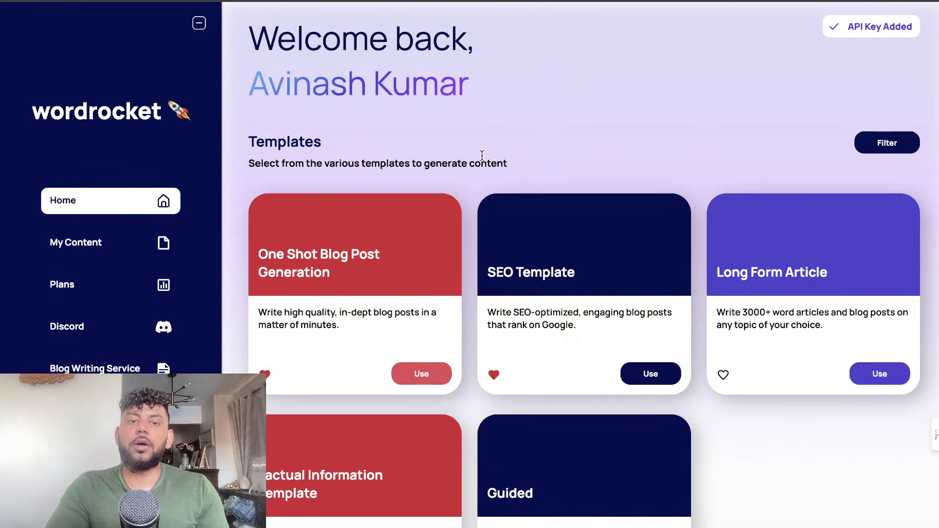
Open the One Shot Blog Post Generation template and set its model to GPT-4-Turbo.
click(390, 217)
click(782, 114)
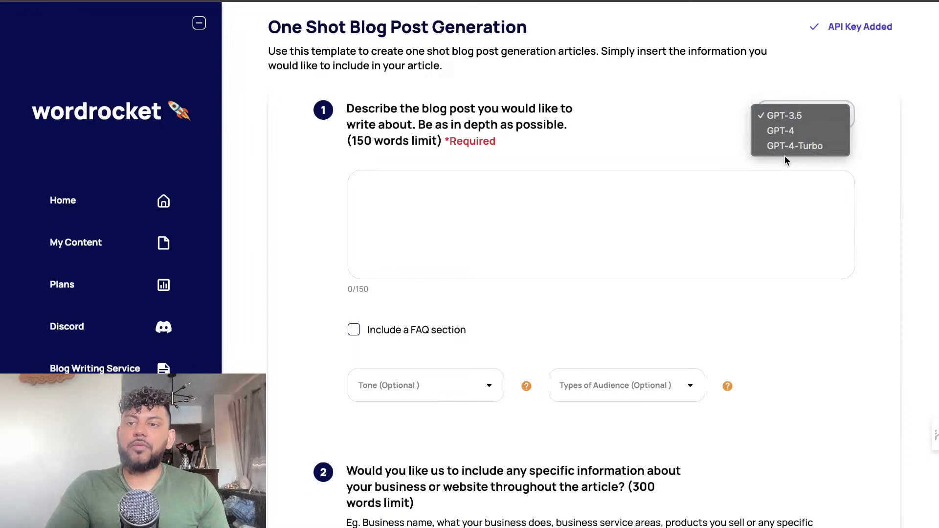
click(787, 143)
click(792, 125)
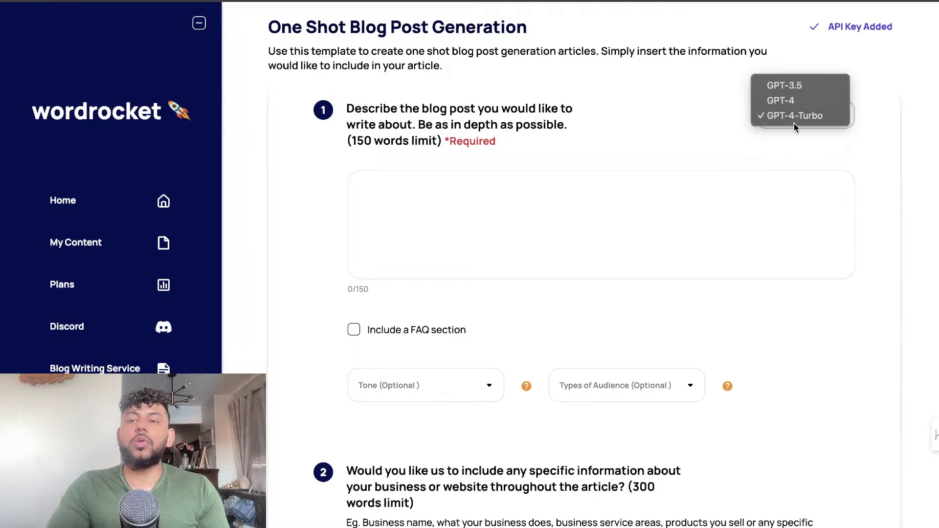
click(794, 122)
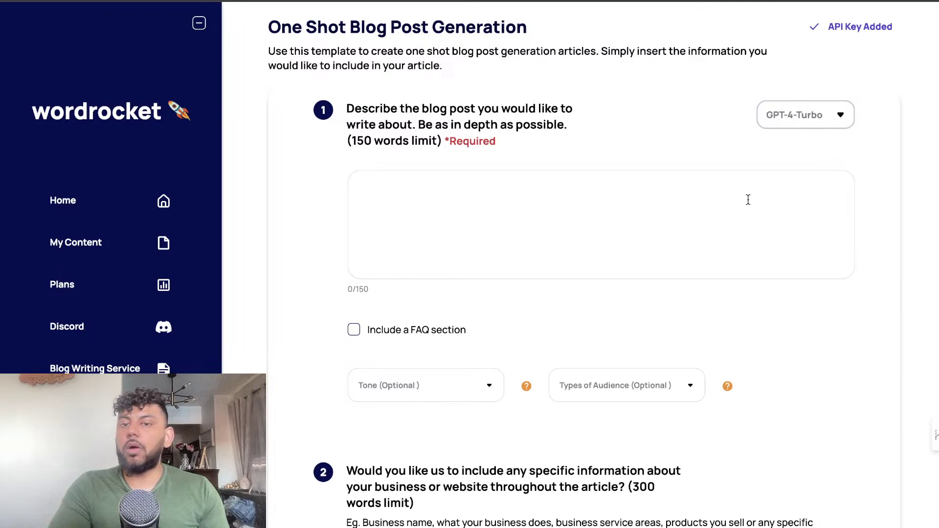
Copy the self-employed mortgage article's title from SEOWriting.AI and paste it as the blog post description in WordRocket.
click(748, 200)
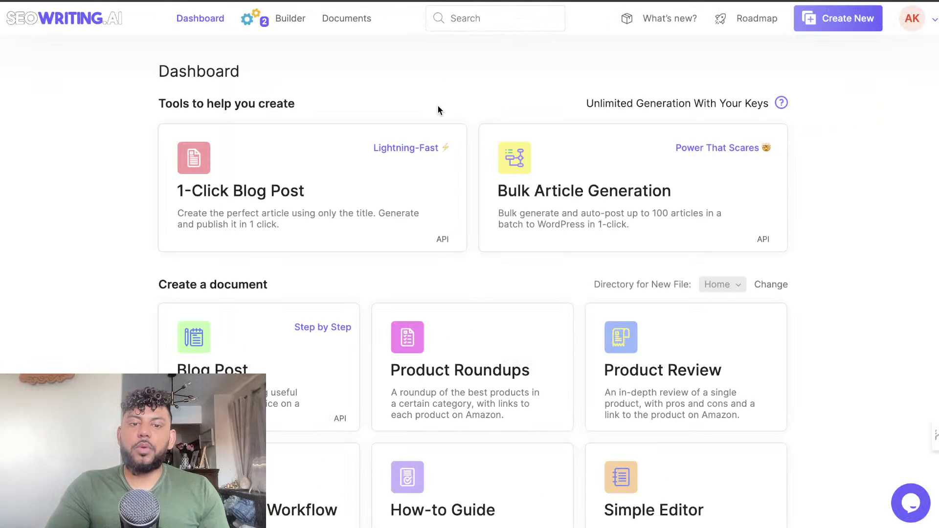
click(268, 25)
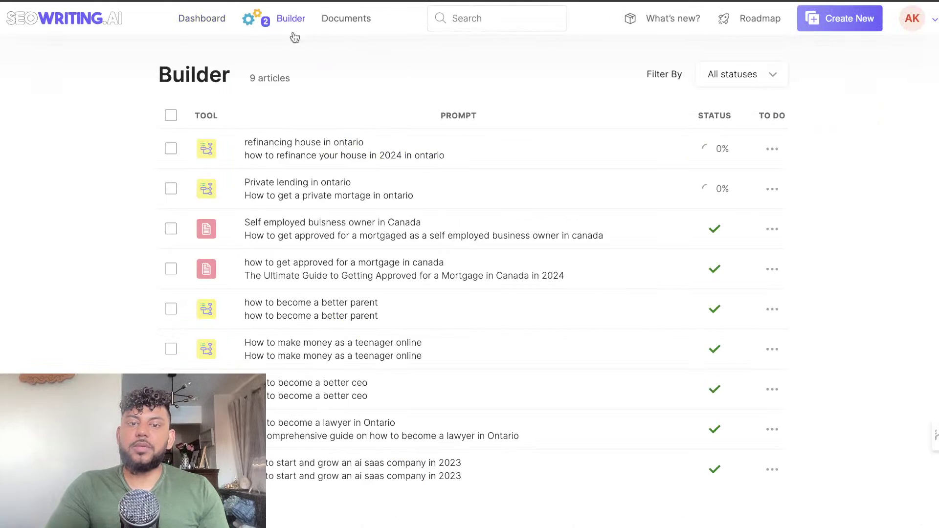
click(378, 232)
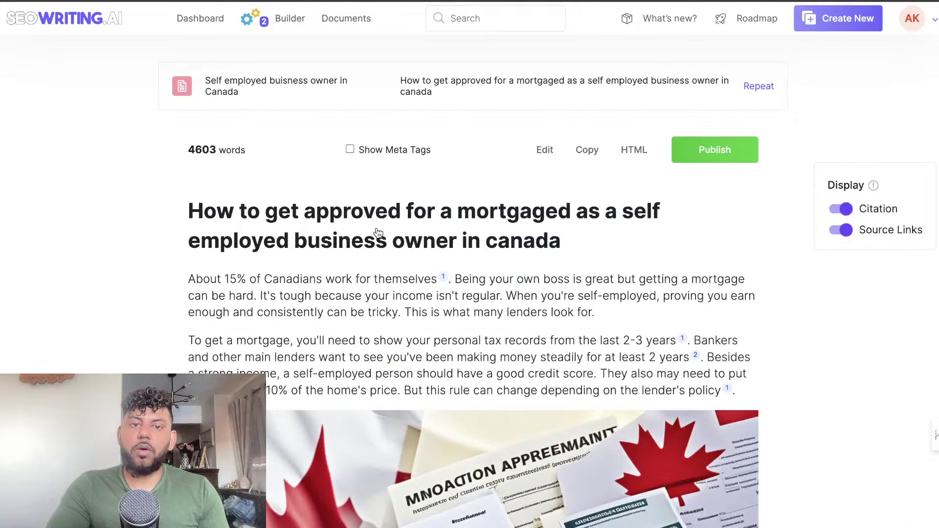
triple_click(344, 205)
key(ctrl+c)
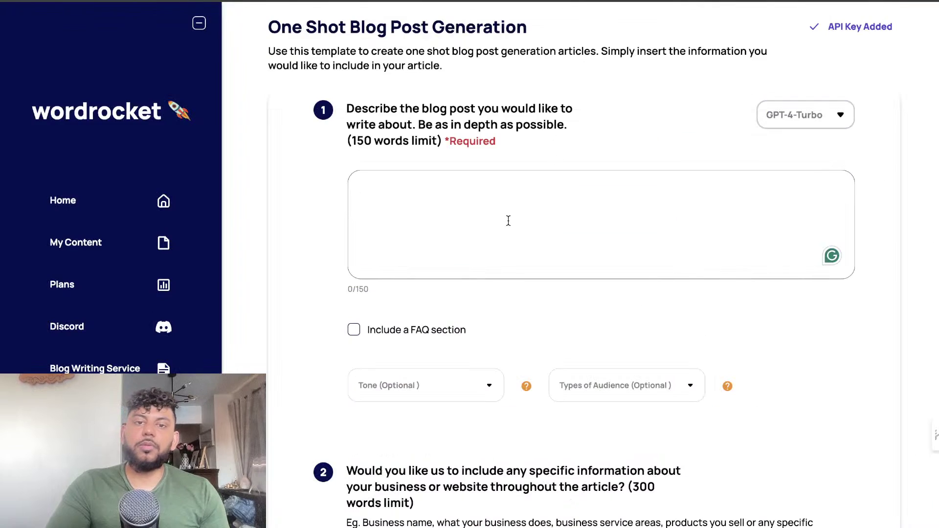
click(509, 221)
key(ctrl+v)
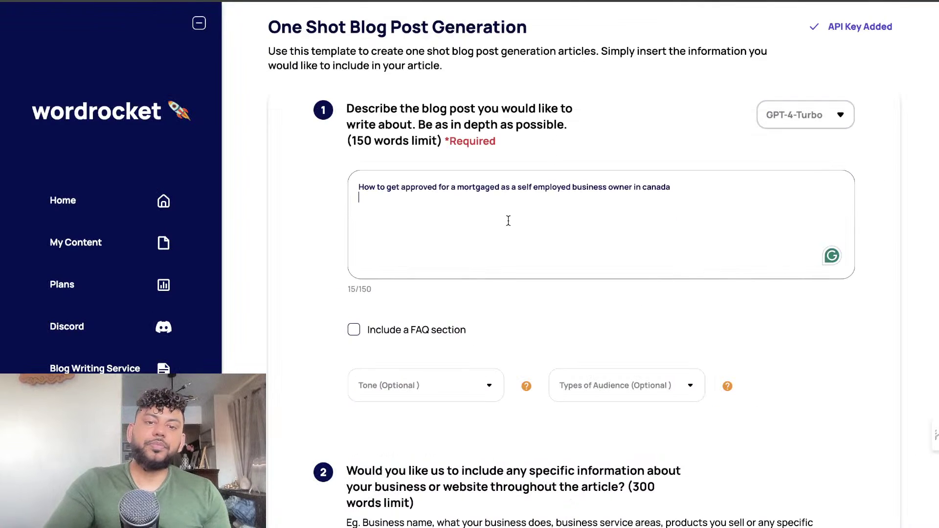
Include a FAQ section in the blog post and check the available tone and audience options.
click(375, 330)
scroll(501, 331, down, 3)
click(435, 245)
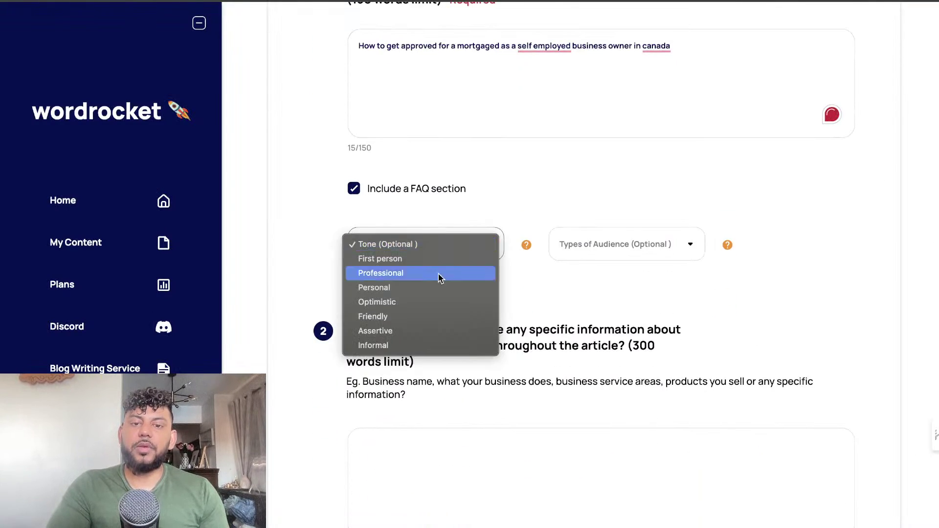
click(433, 245)
click(602, 243)
click(602, 244)
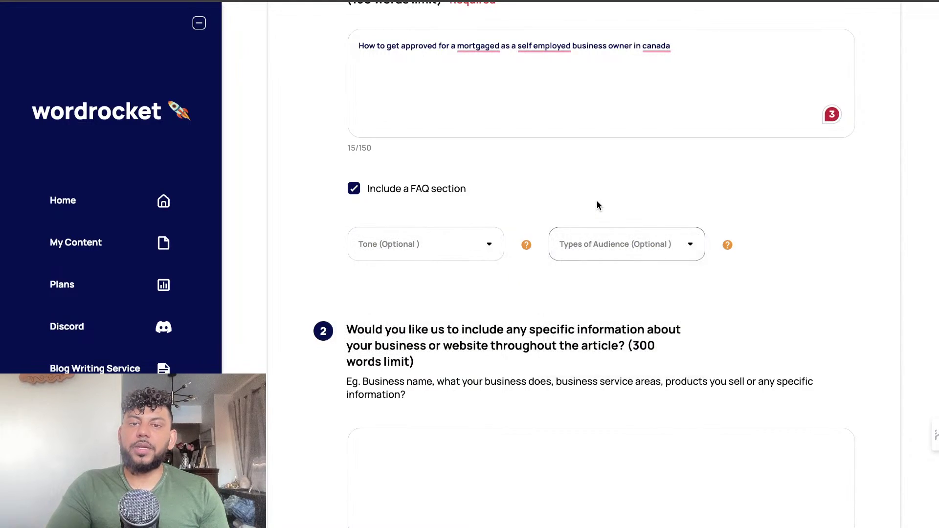
Look over the remaining fields of the one-shot template and generate the blog post.
scroll(598, 204, up, 3)
scroll(685, 196, down, 15)
scroll(744, 176, up, 15)
scroll(745, 177, down, 4)
scroll(744, 177, down, 5)
scroll(745, 177, up, 10)
scroll(744, 176, down, 15)
scroll(743, 176, up, 10)
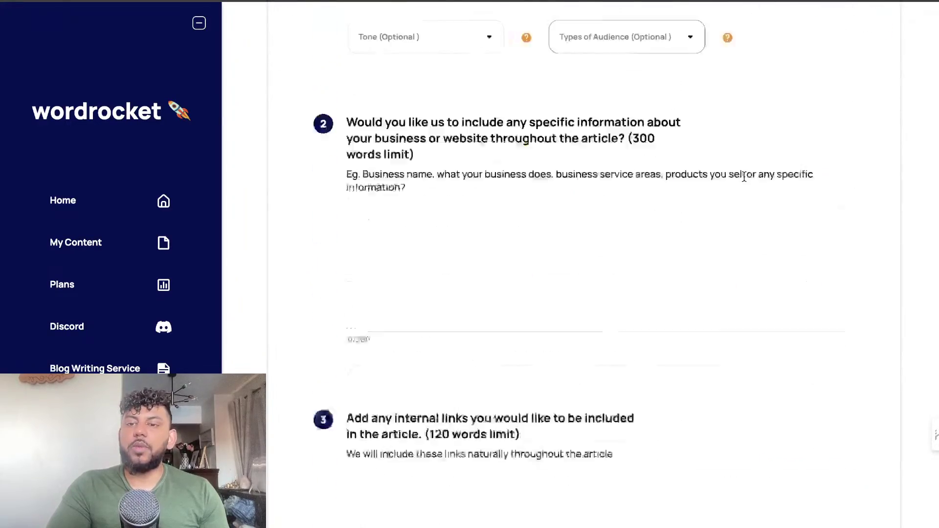
scroll(853, 224, down, 14)
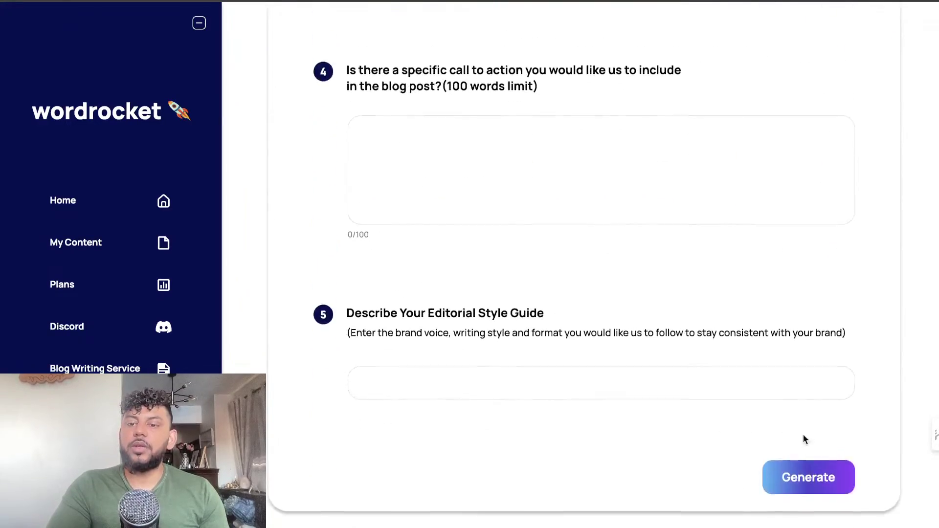
click(791, 484)
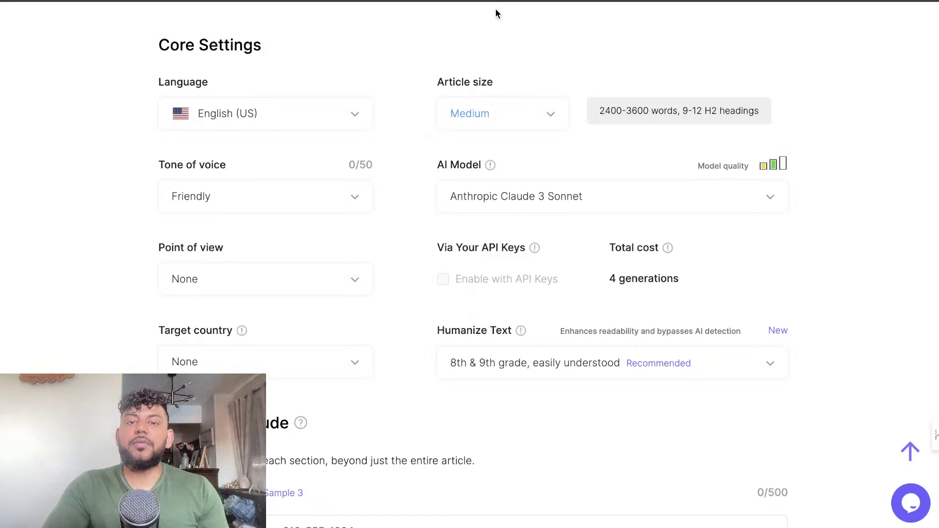
Switch to SEOWriting.AI and review the 1-Click Blog Post settings, including core settings, media, SEO, structure and linking.
scroll(496, 14, up, 5)
scroll(496, 13, up, 3)
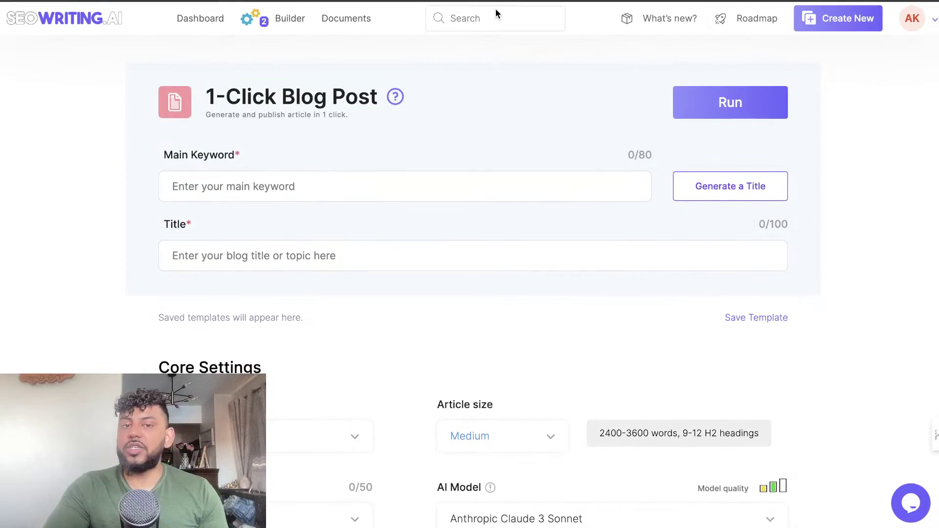
scroll(495, 10, down, 6)
scroll(524, 139, down, 15)
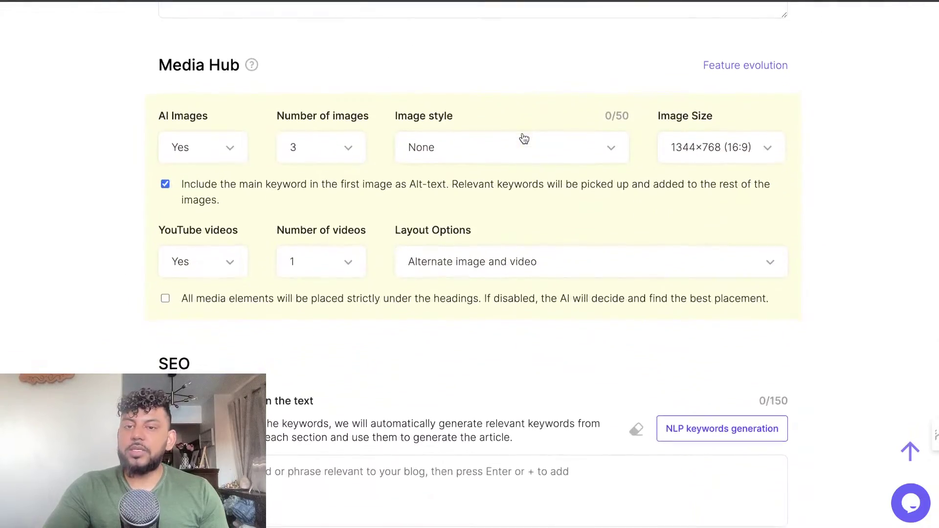
scroll(598, 187, down, 15)
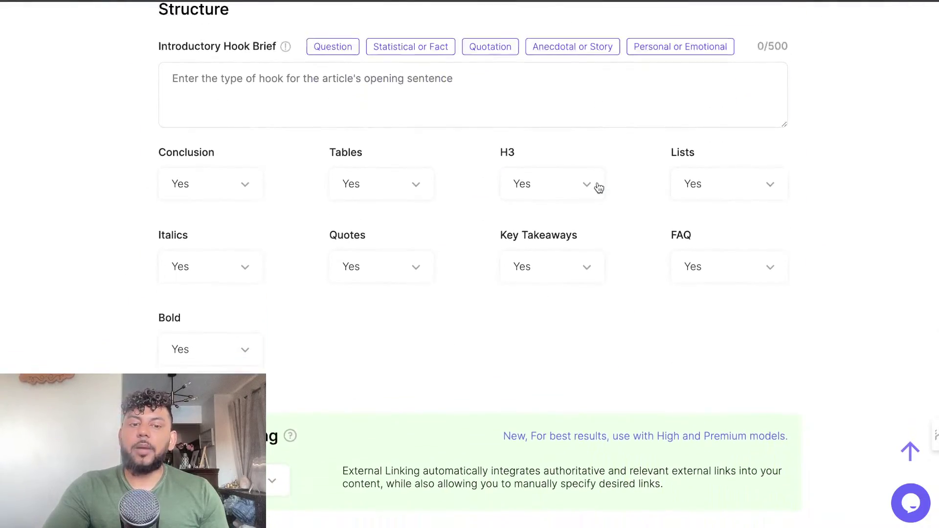
scroll(598, 182, down, 7)
scroll(597, 182, up, 10)
scroll(598, 187, up, 20)
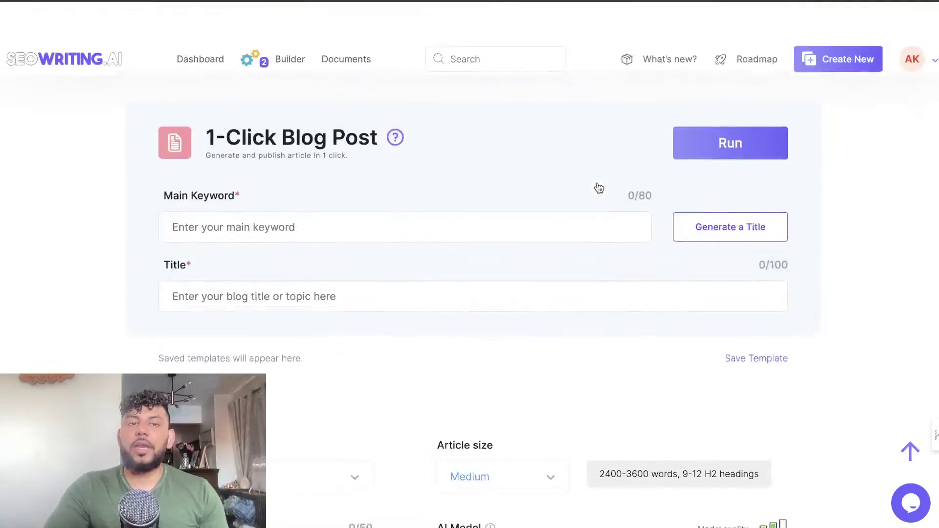
click(97, 26)
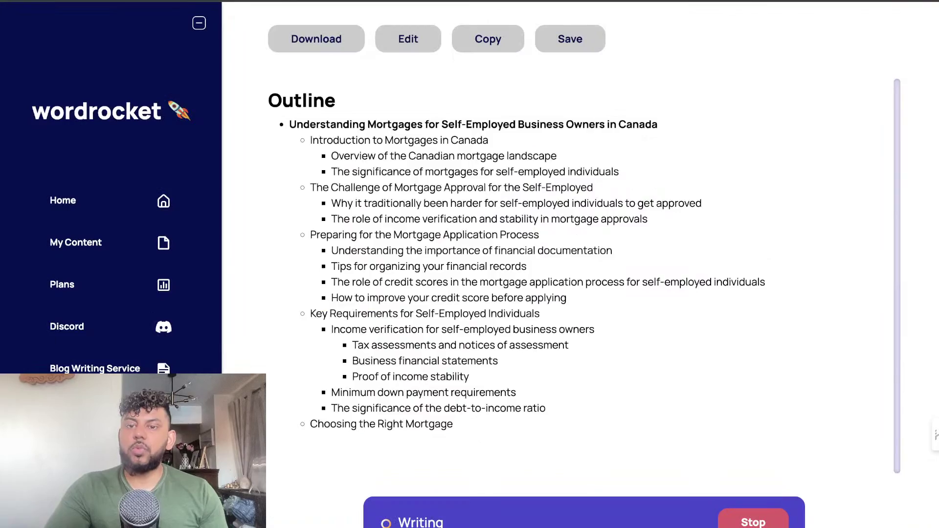
Skim the outline being written in WordRocket and switch to SEOWriting.AI to review its self-employed mortgage article, including images, video and tables.
scroll(636, 181, down, 15)
scroll(636, 182, down, 8)
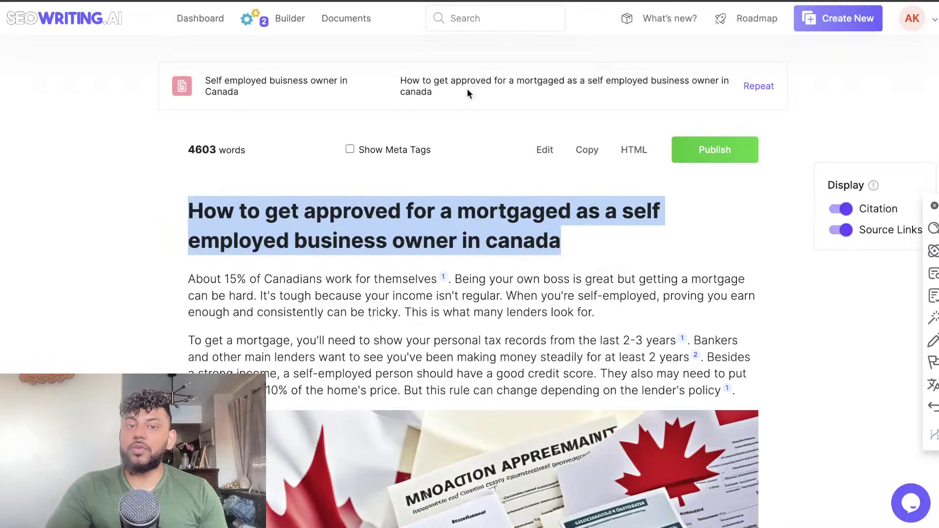
scroll(480, 177, down, 12)
scroll(482, 181, down, 20)
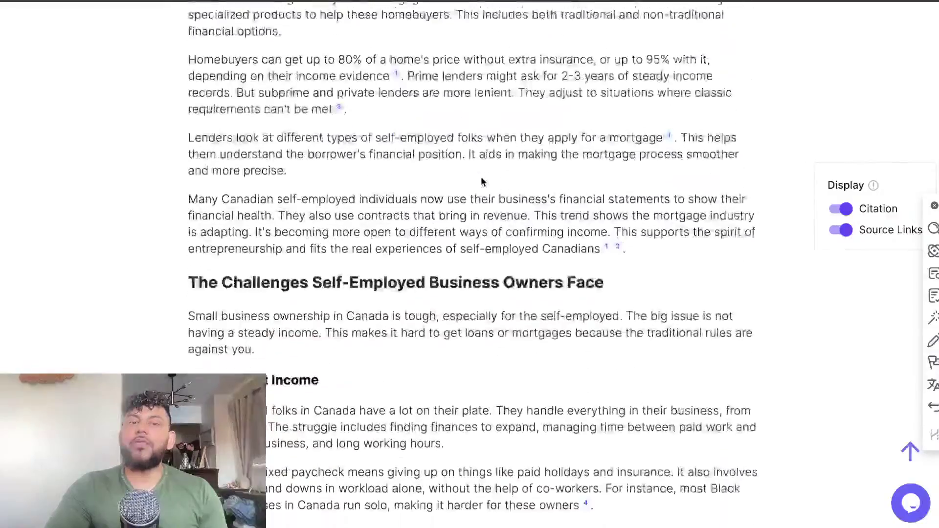
scroll(482, 181, down, 20)
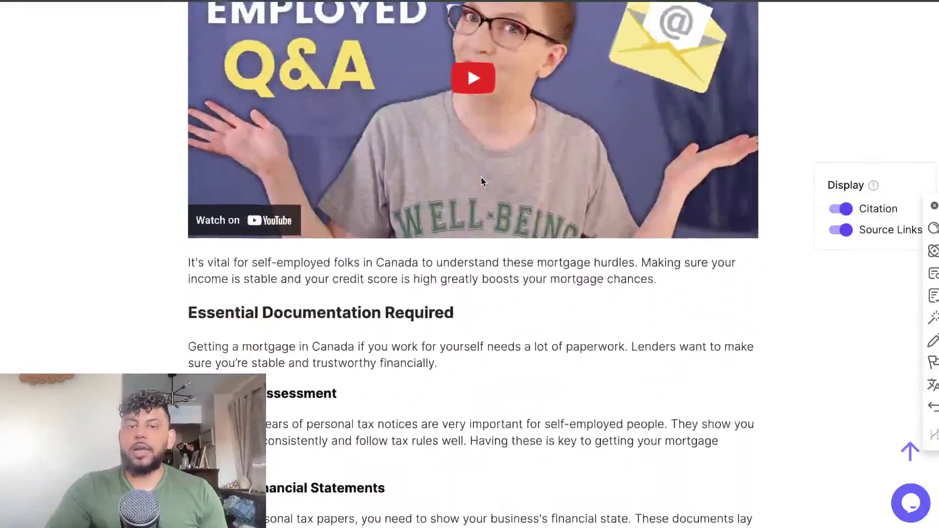
scroll(481, 177, down, 20)
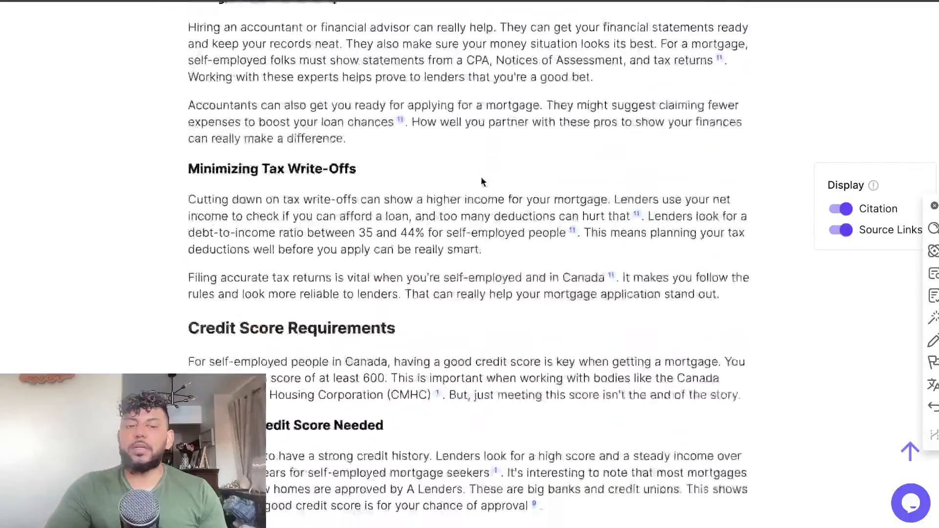
scroll(481, 178, down, 20)
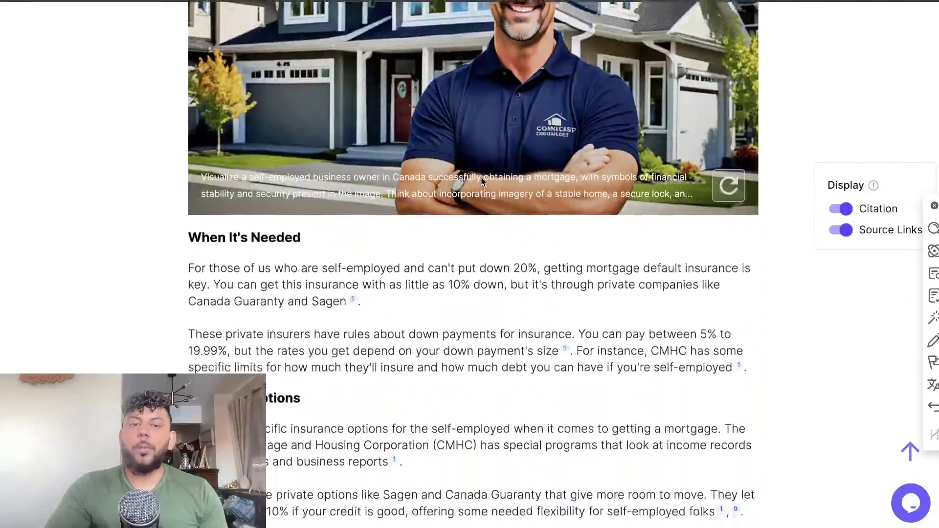
scroll(482, 177, down, 10)
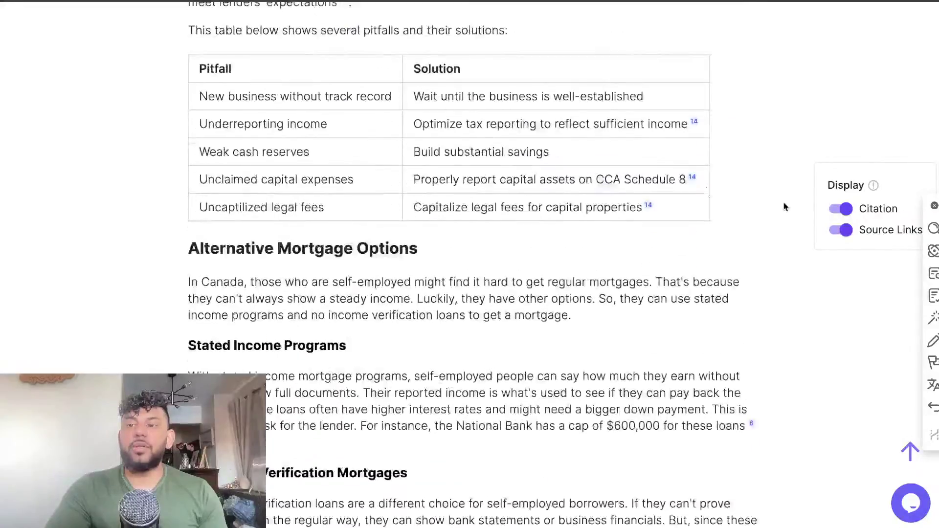
scroll(596, 205, down, 20)
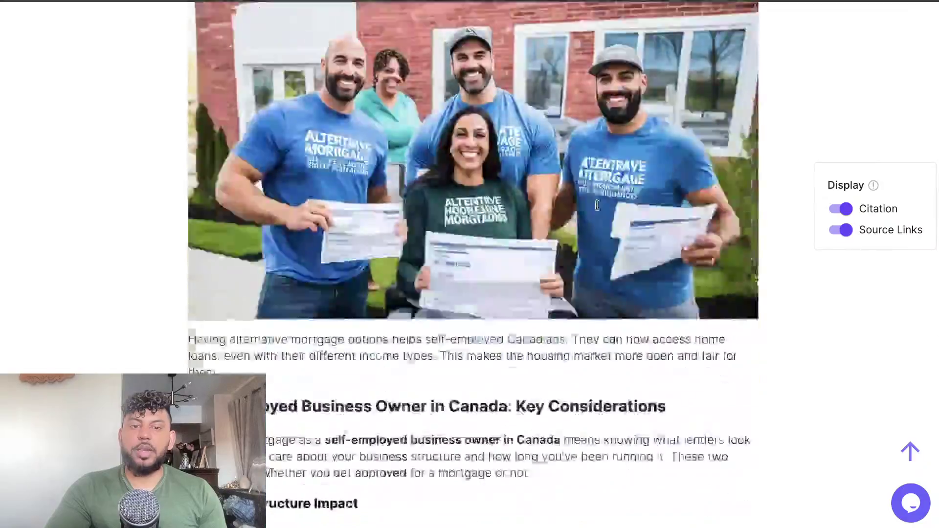
scroll(597, 205, up, 20)
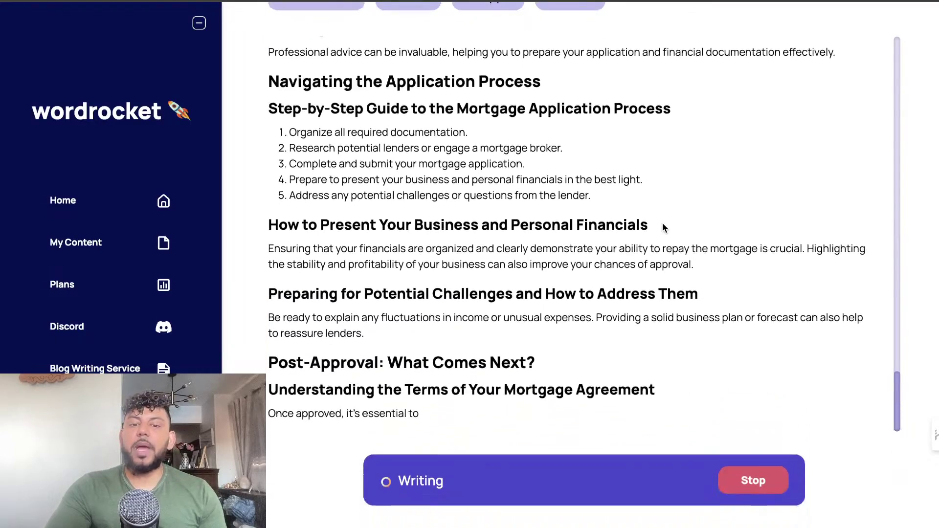
Return to WordRocket, look over the generated blog post down to its meta descriptions and key takeaway, and expand the article.
scroll(663, 222, up, 15)
scroll(564, 211, down, 8)
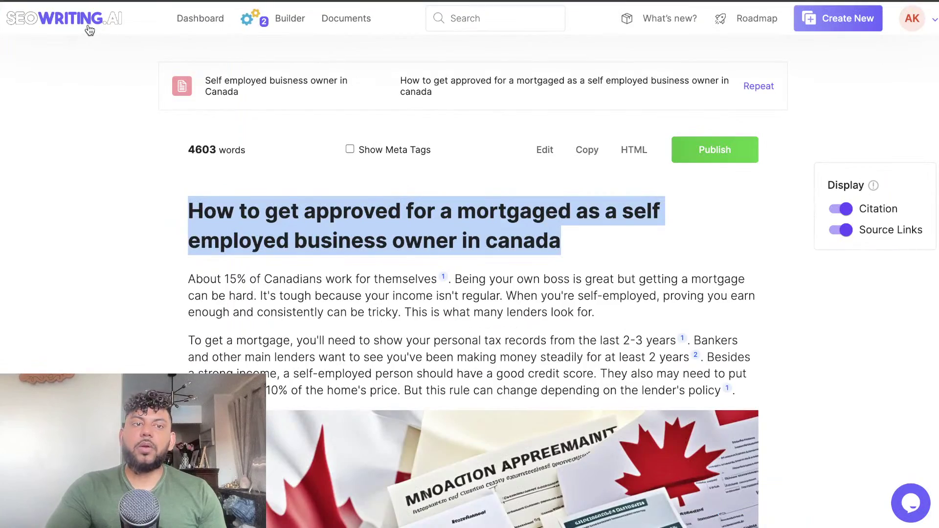
click(267, 31)
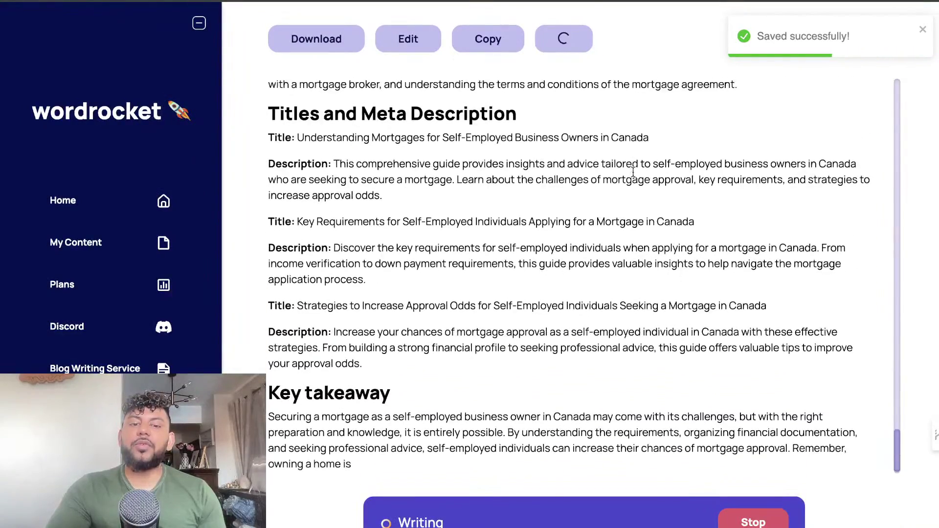
scroll(633, 171, up, 10)
scroll(633, 172, up, 15)
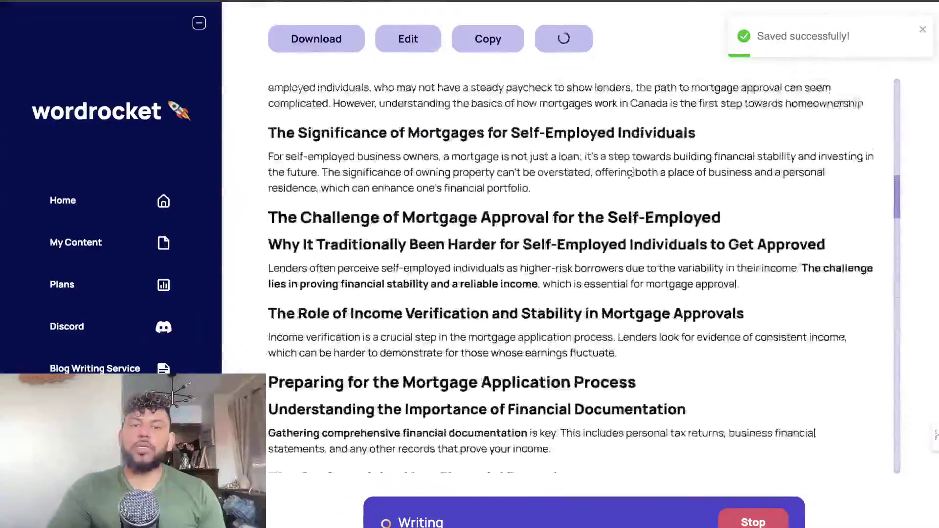
scroll(634, 177, down, 5)
scroll(633, 177, down, 20)
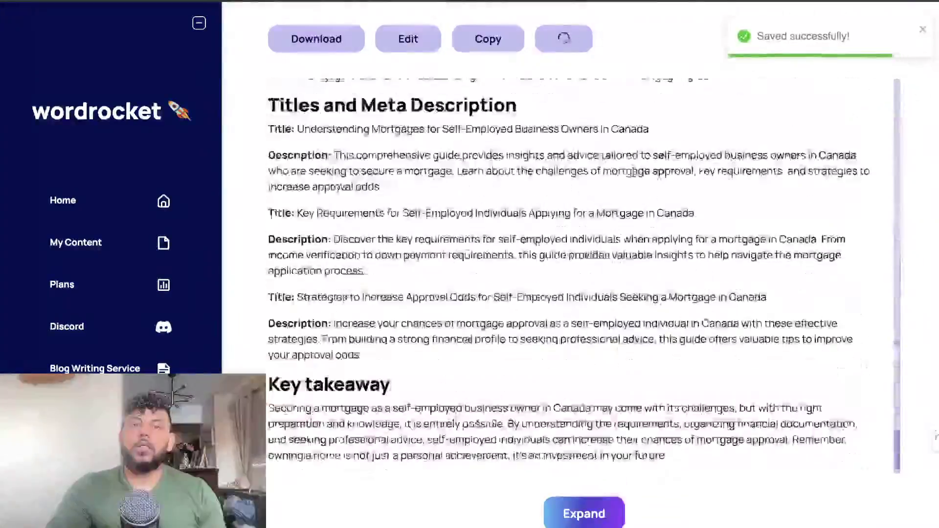
scroll(594, 362, up, 8)
scroll(594, 362, down, 8)
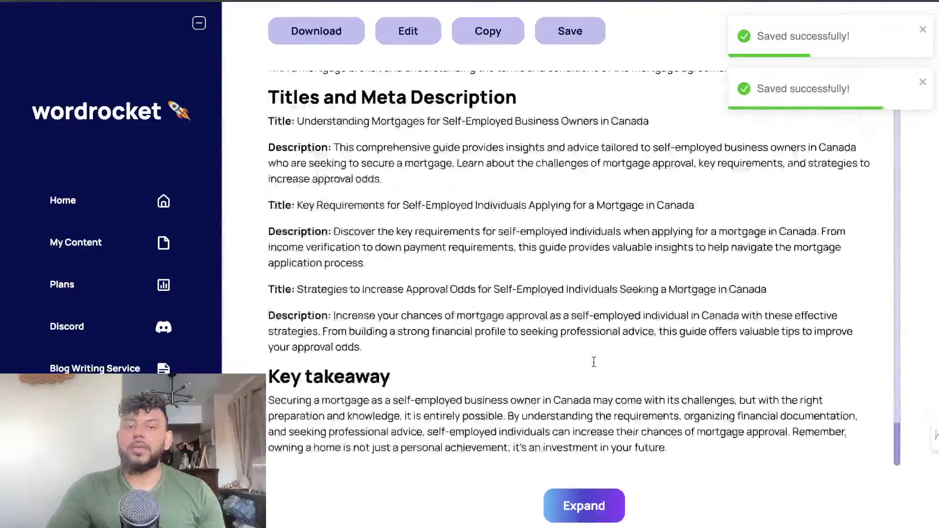
click(584, 507)
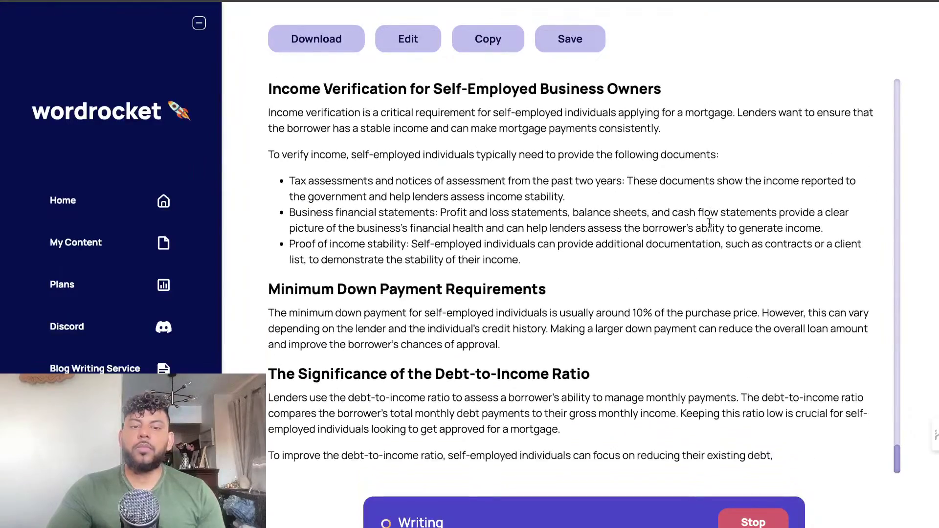
Read through the expanded article's sections on income verification, credit scores, mortgage products and the application process while it is being written.
scroll(708, 223, up, 1)
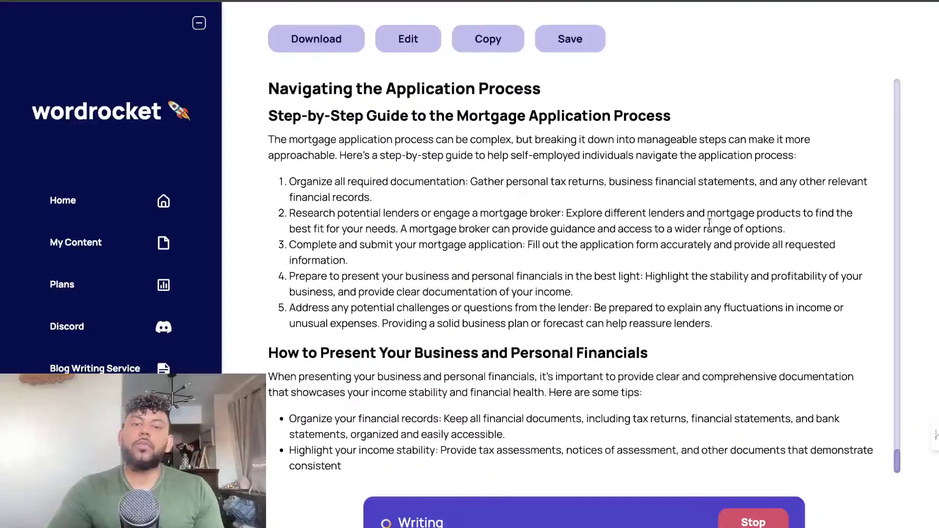
scroll(708, 222, up, 10)
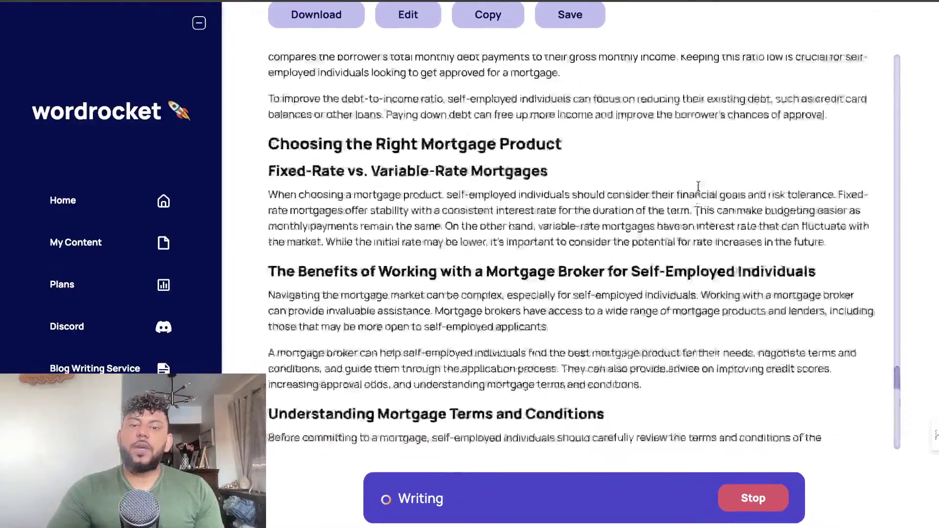
scroll(698, 186, up, 15)
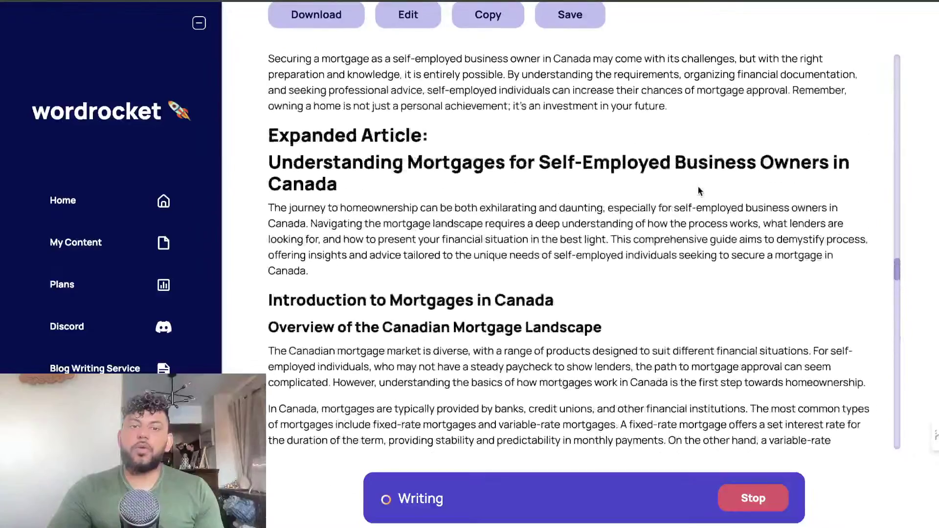
scroll(698, 186, up, 3)
scroll(698, 186, down, 10)
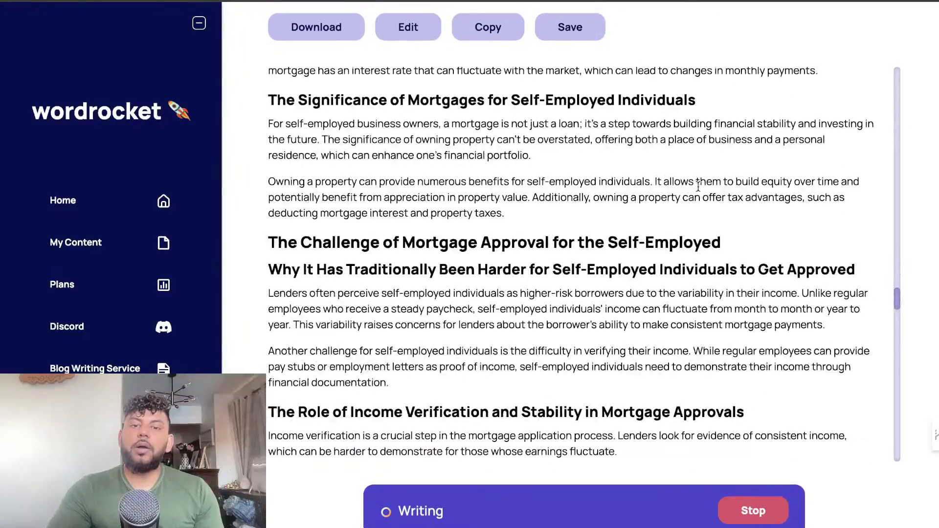
scroll(698, 186, down, 15)
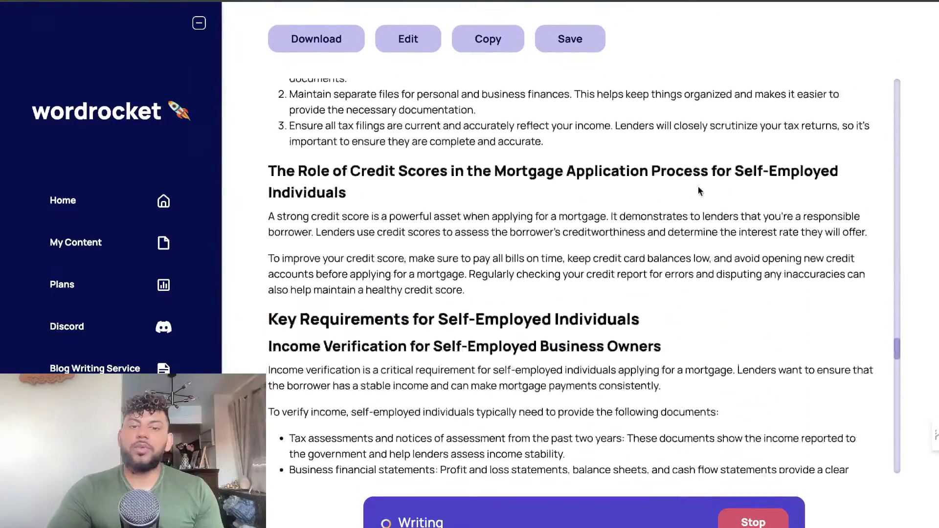
scroll(698, 186, down, 10)
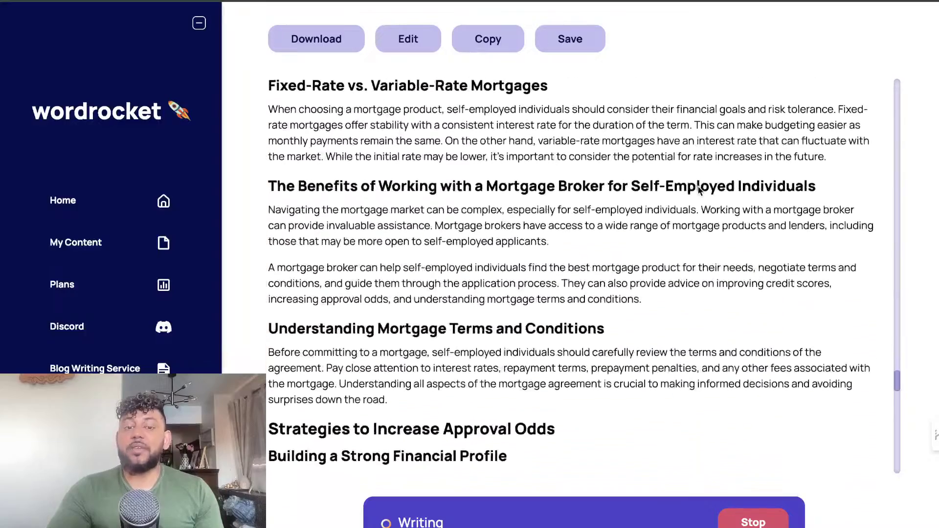
scroll(698, 186, down, 15)
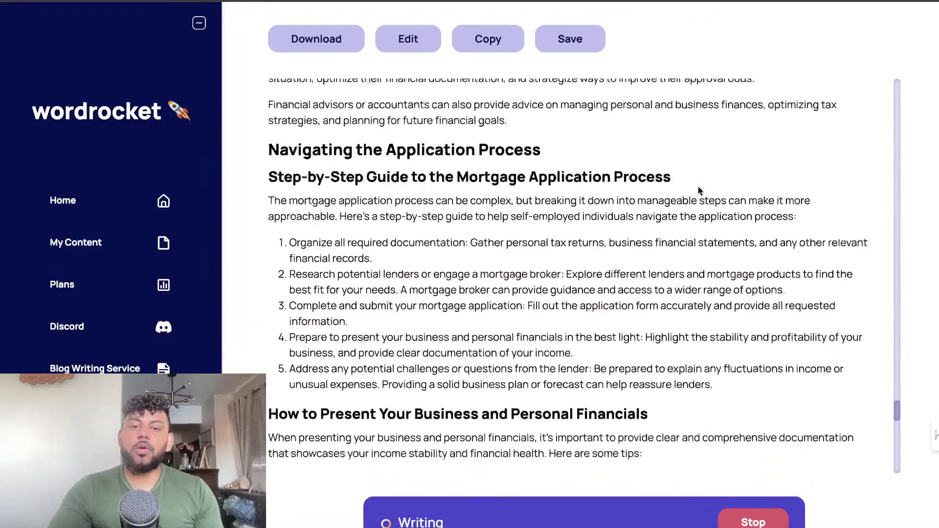
scroll(698, 188, down, 1)
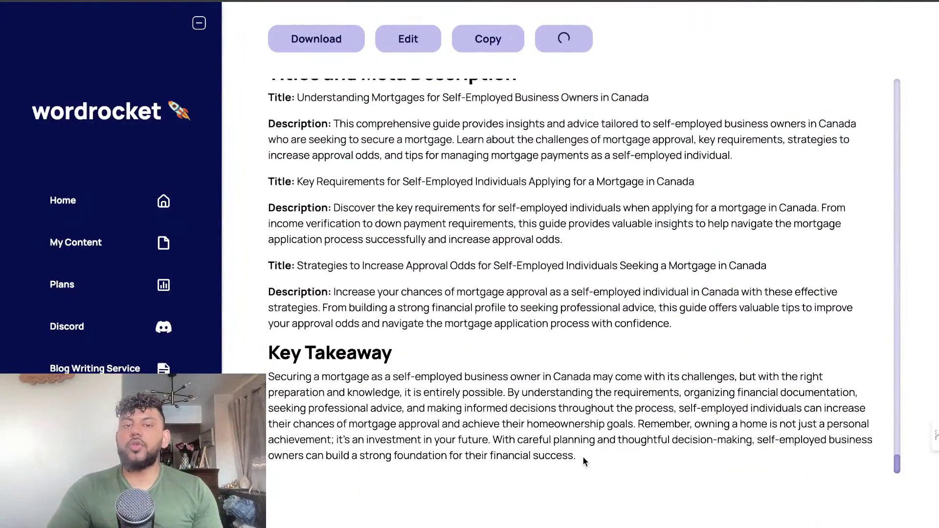
Select the expanded article from its title through the end of the FAQs and count its words with Word Counter Plus.
scroll(583, 455, up, 7)
scroll(597, 361, down, 2)
scroll(596, 361, down, 1)
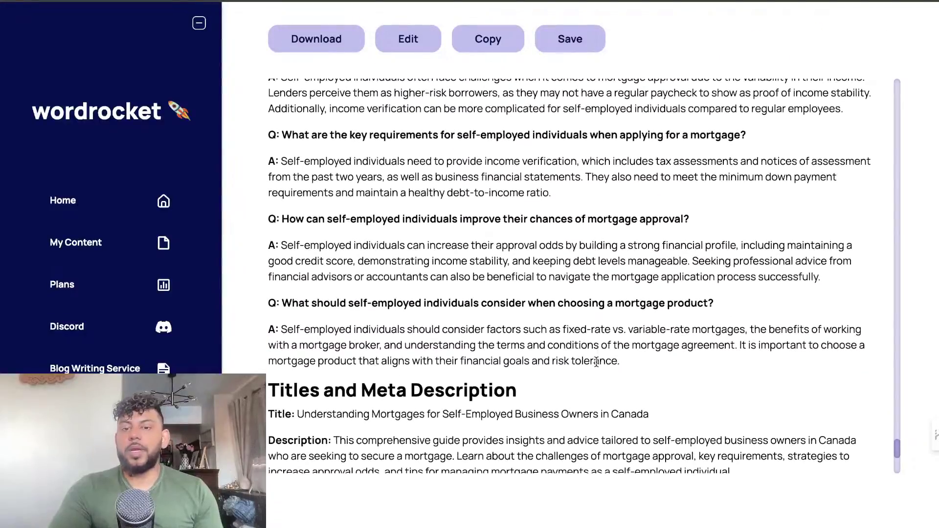
scroll(488, 237, up, 15)
drag(623, 362, 282, 342)
scroll(488, 240, up, 12)
scroll(486, 265, up, 10)
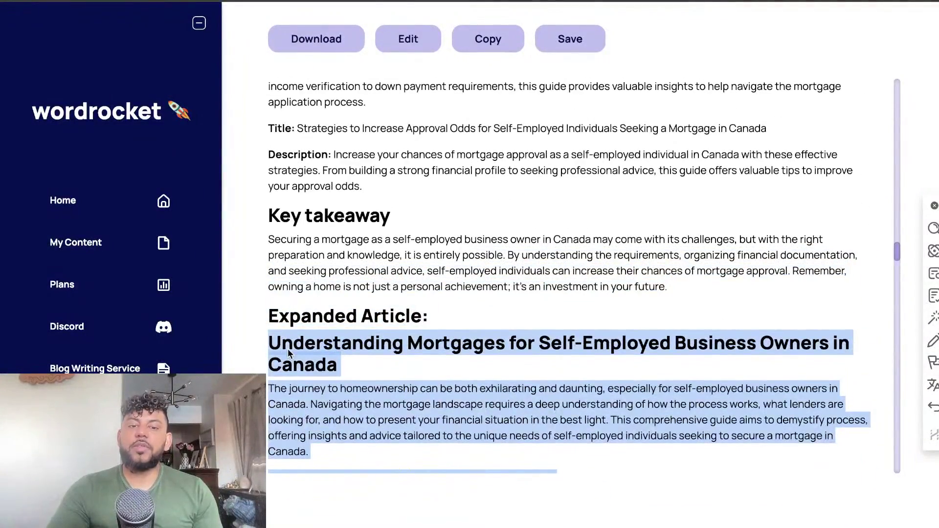
right_click(289, 349)
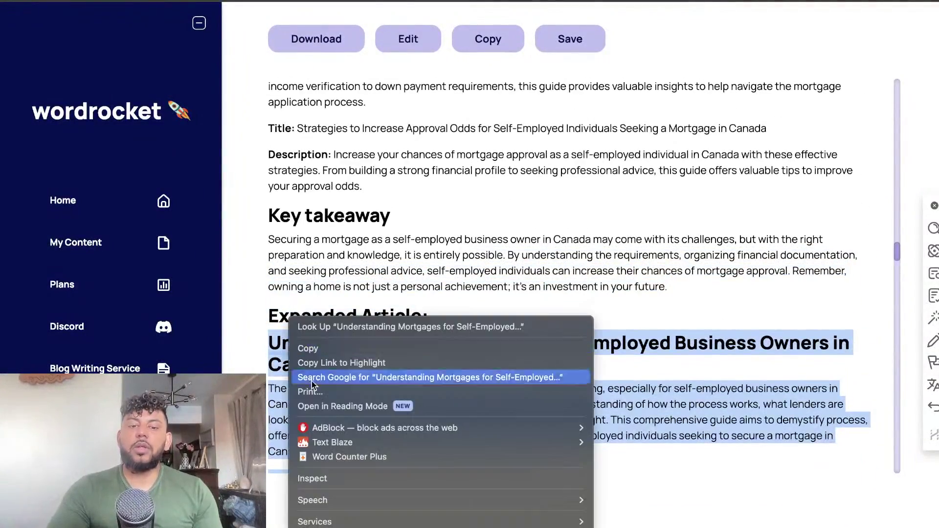
click(345, 457)
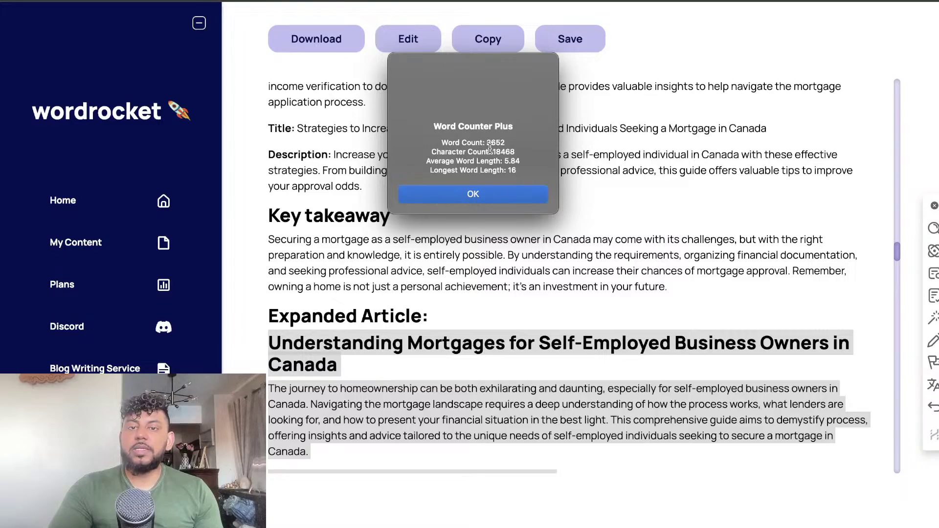
click(488, 194)
Review the full expanded article from its introduction through the conclusion, FAQs, meta descriptions and key takeaway, and clear the text selection.
scroll(487, 294, down, 10)
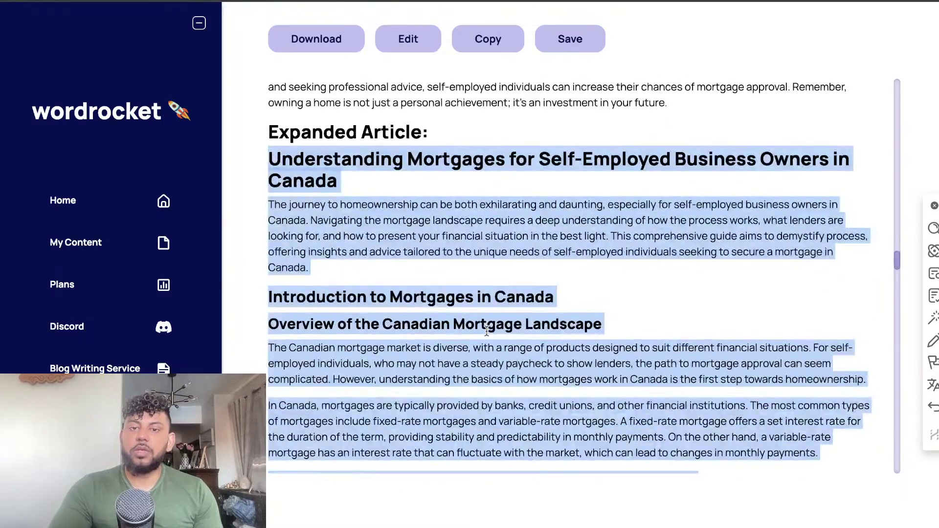
scroll(487, 331, down, 15)
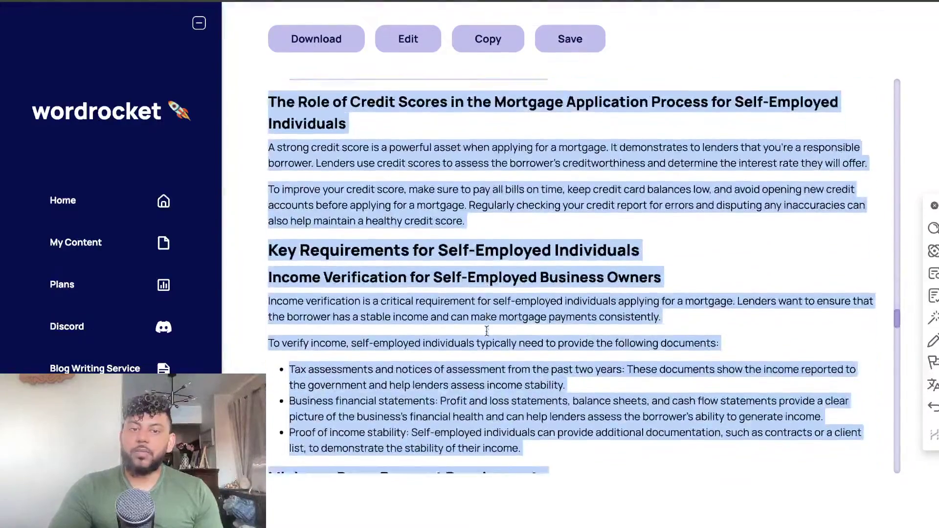
scroll(487, 331, down, 15)
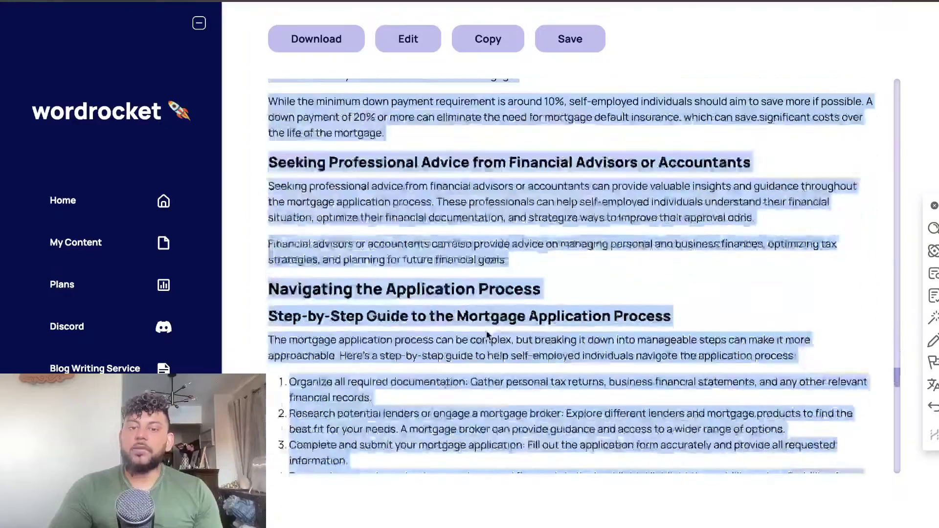
scroll(487, 333, down, 15)
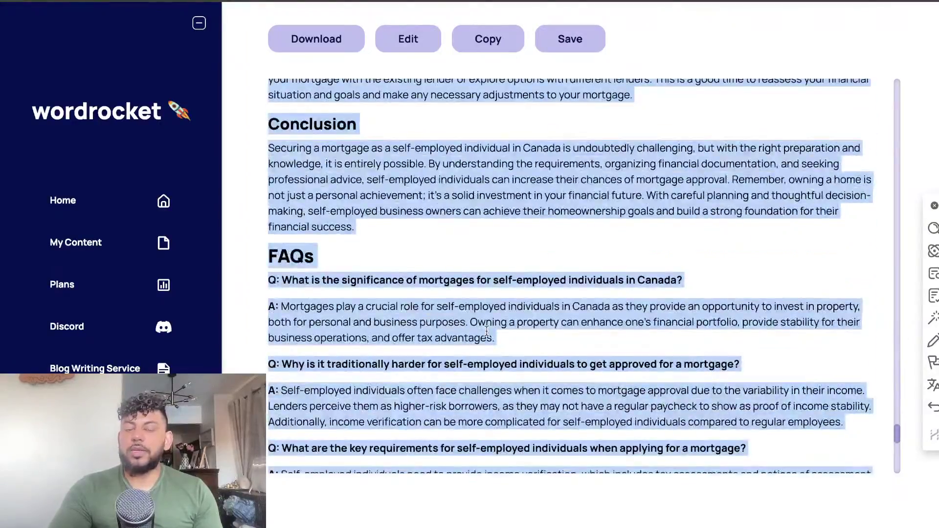
scroll(486, 331, down, 5)
click(486, 331)
scroll(486, 330, up, 10)
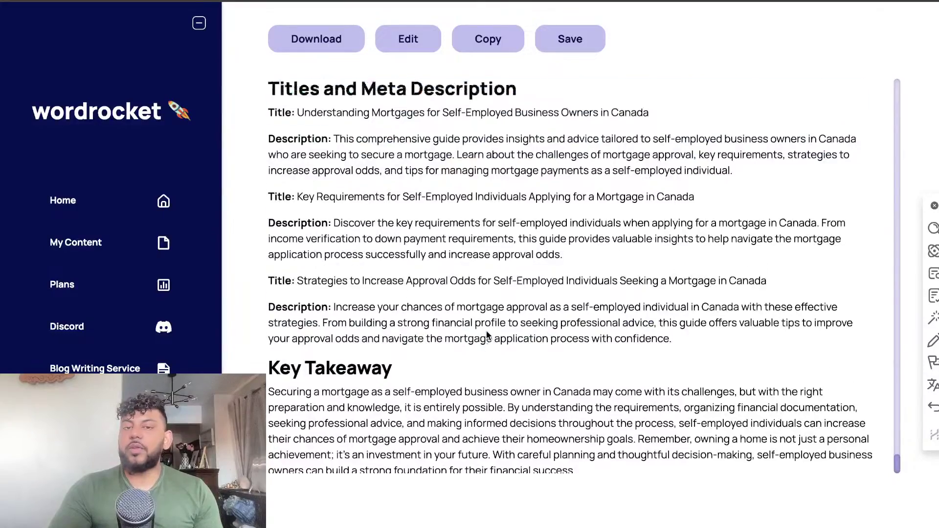
key(ctrl+a)
scroll(487, 332, up, 10)
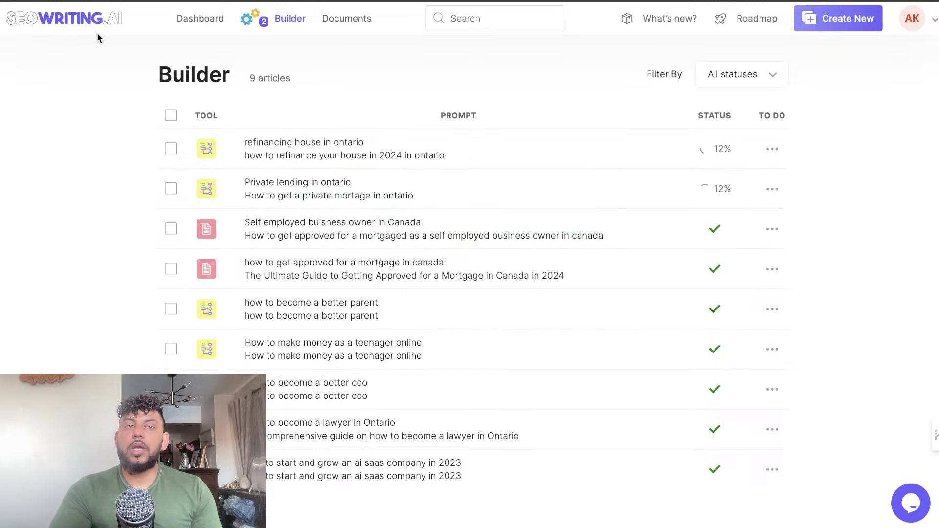
Switch to SEOWriting.AI and look over the dashboard's creation tools, last documents and plan details.
click(82, 26)
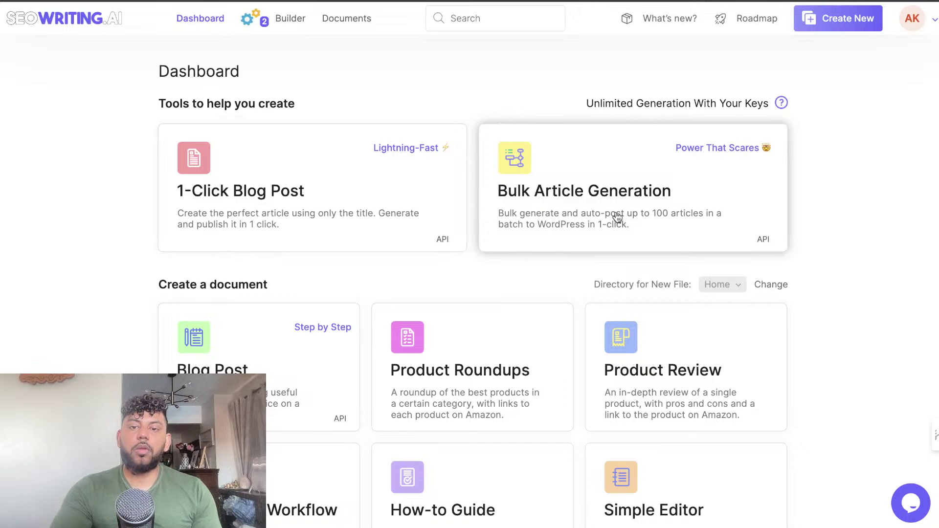
scroll(620, 215, down, 10)
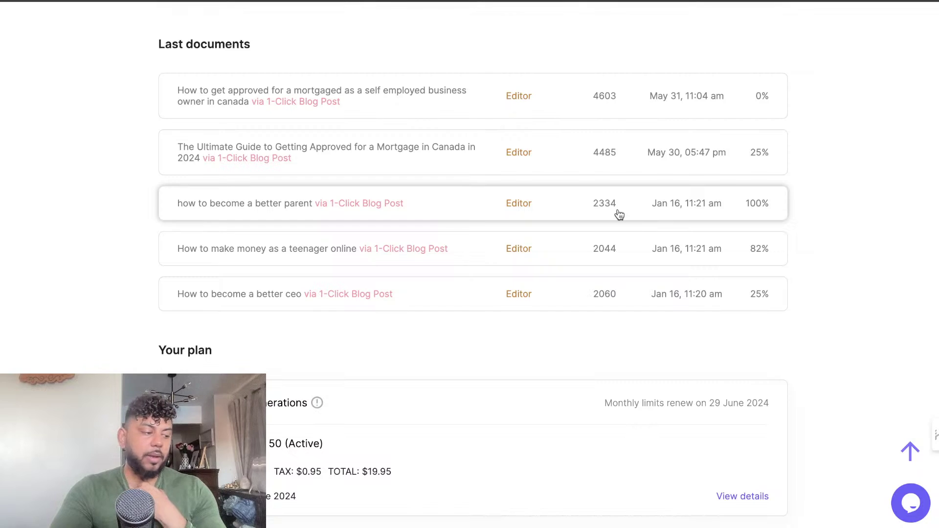
scroll(620, 215, up, 10)
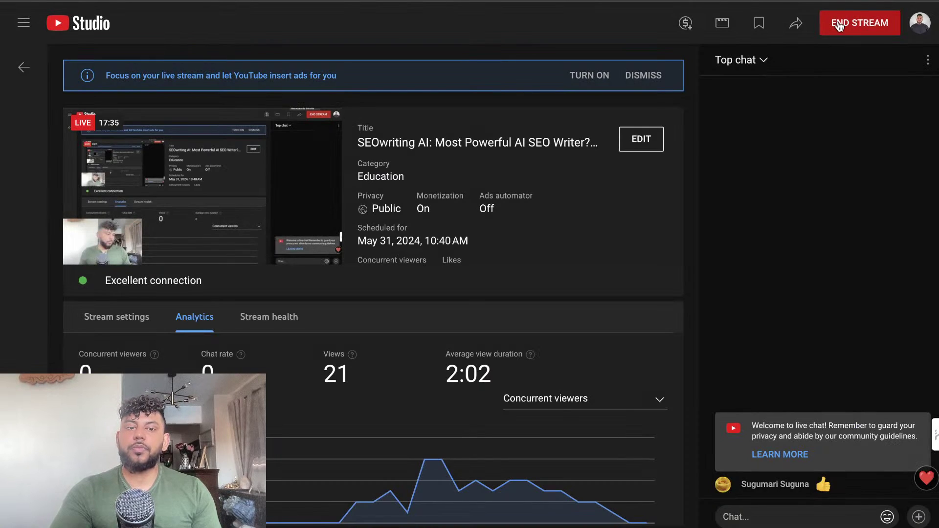
Switch to YouTube Studio and end the live stream, confirming the request.
click(839, 25)
click(591, 322)
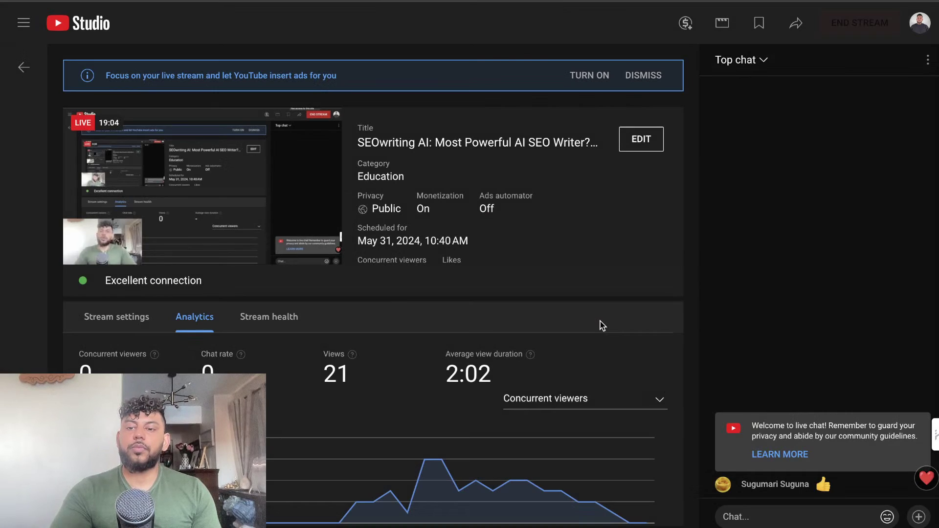